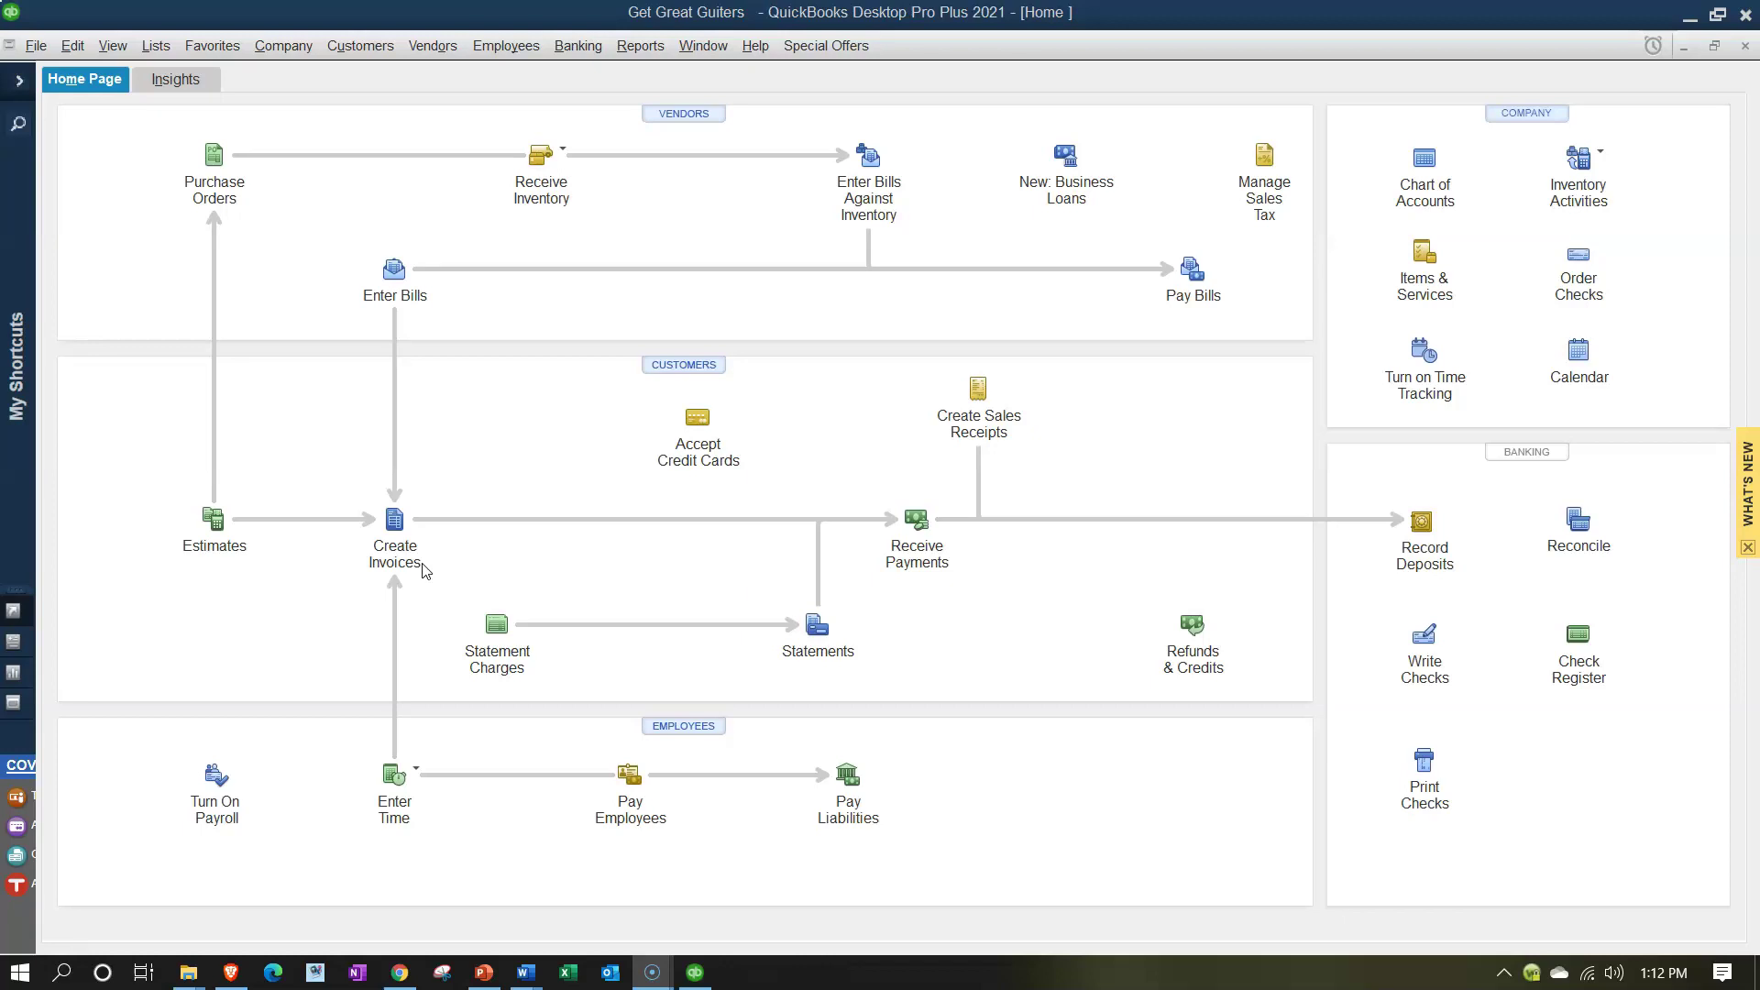
pyautogui.click(404, 575)
pyautogui.click(916, 537)
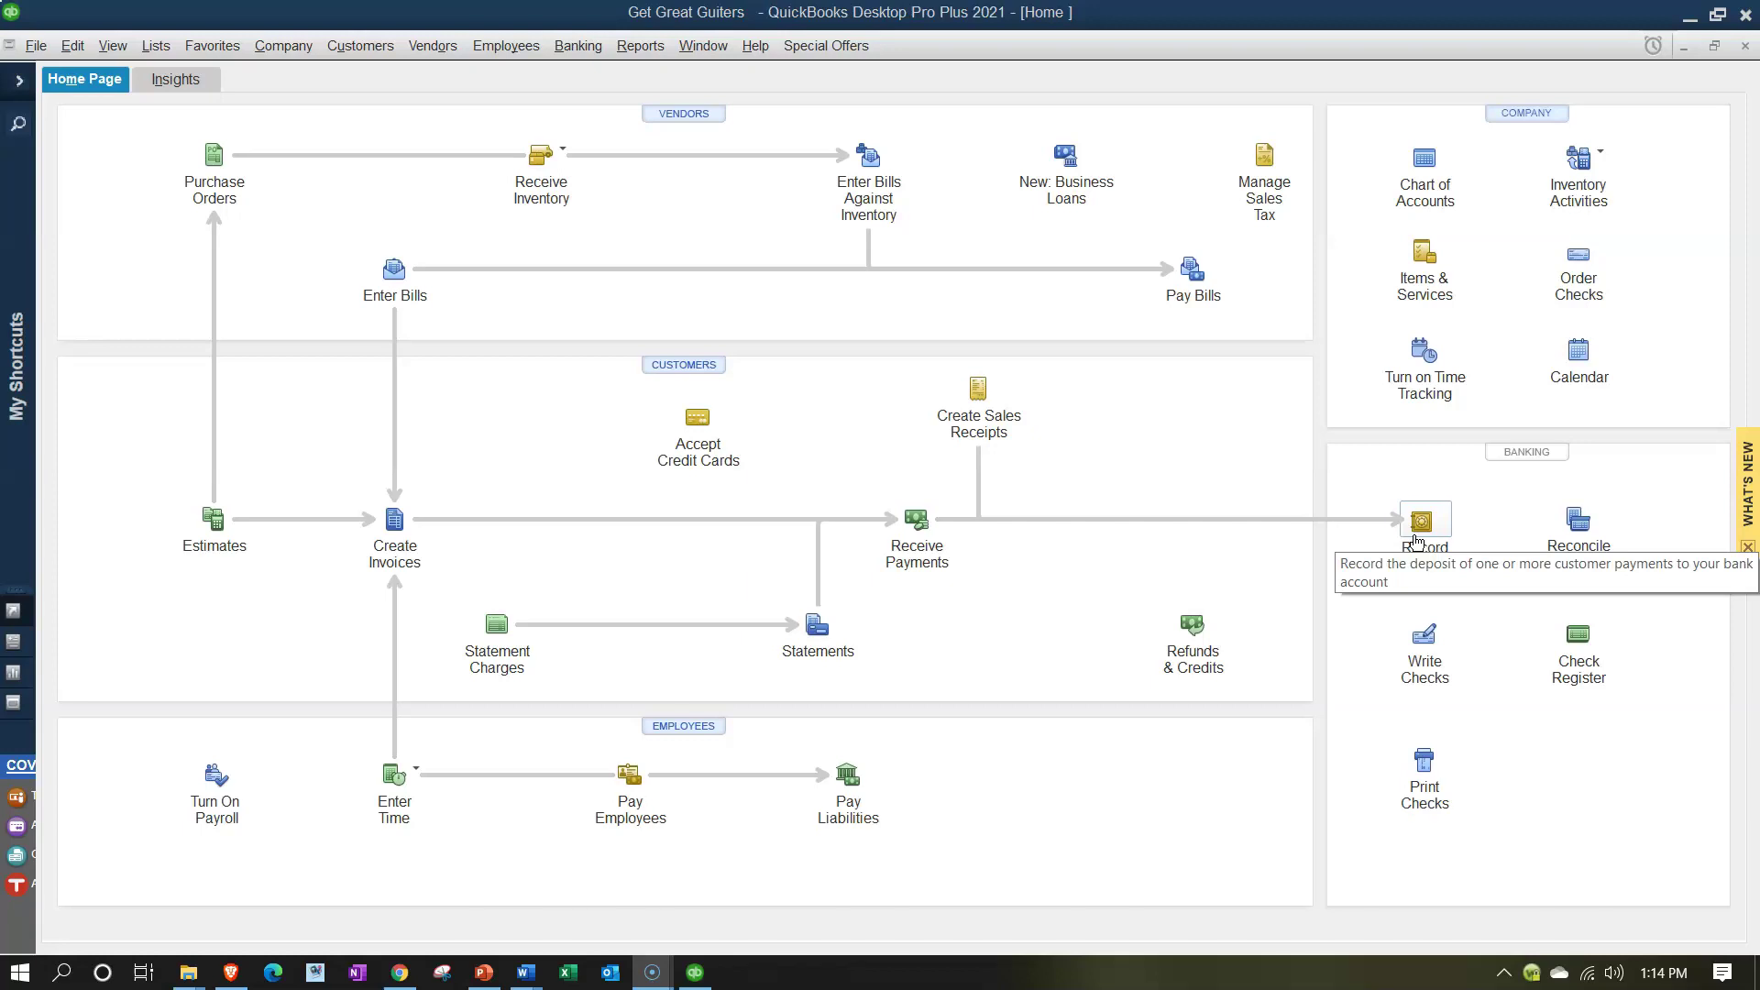
pyautogui.click(1425, 575)
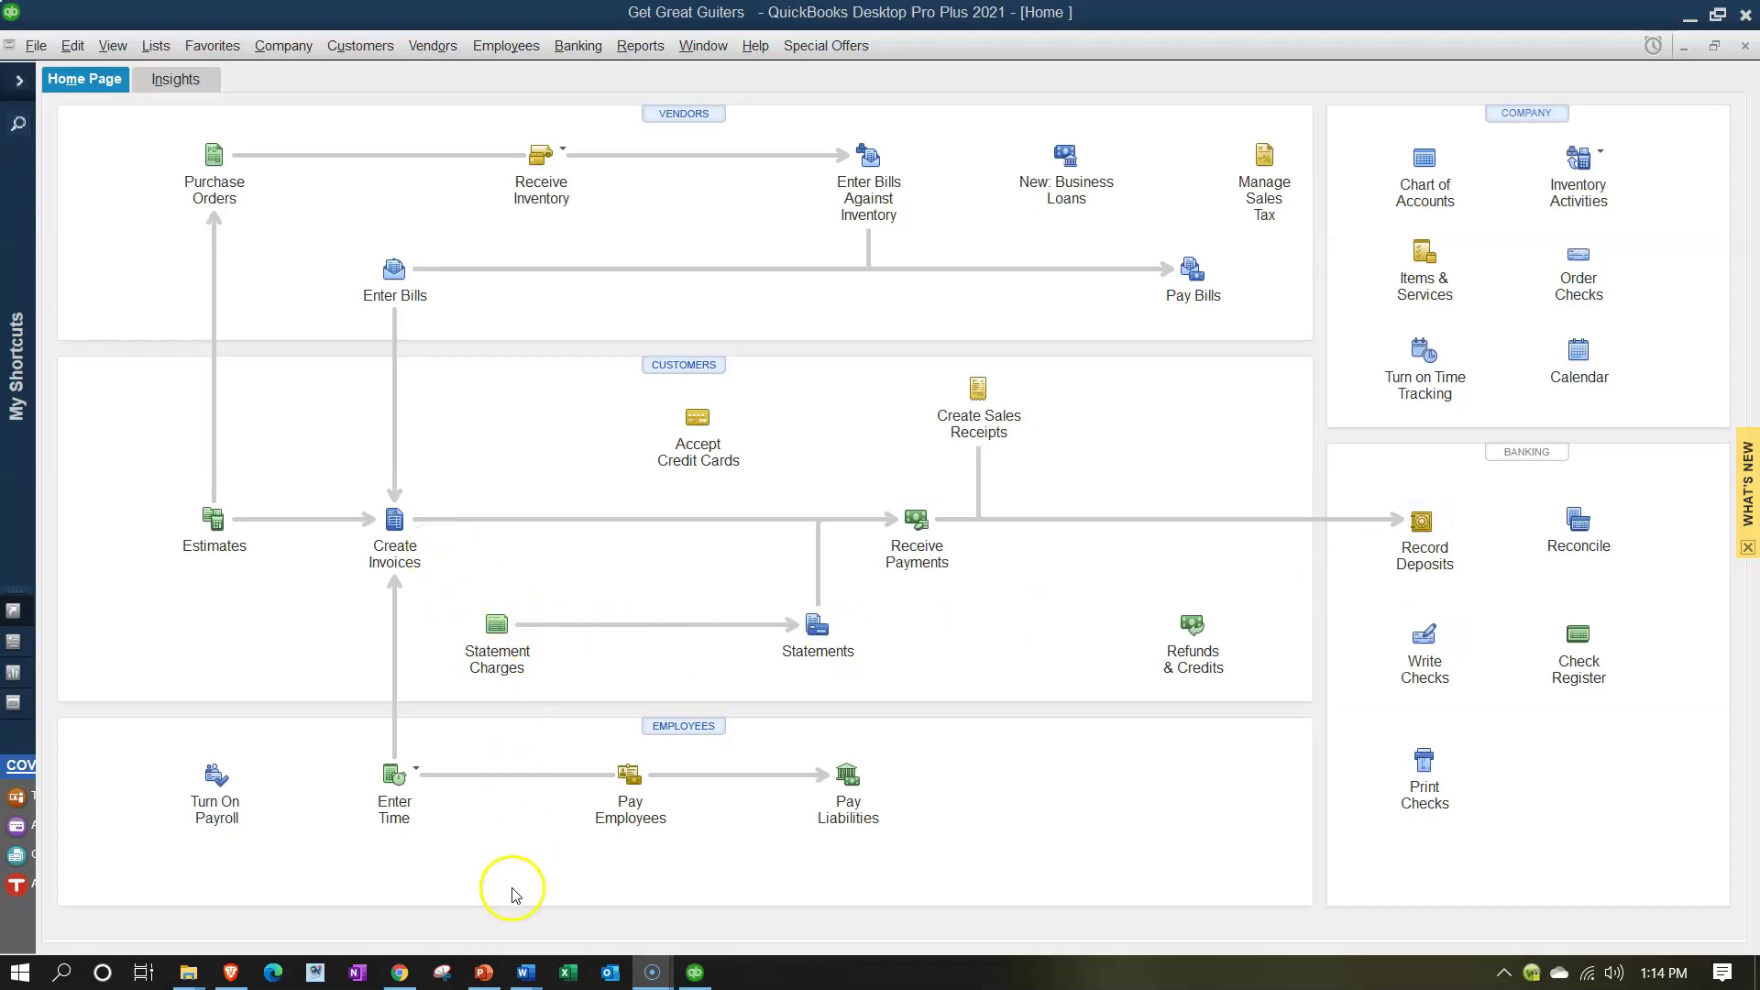
# Step: Switch to QuickBooks Online in Chrome and duplicate the Bank transactions page until three additional browser tabs are open
pyautogui.click(399, 971)
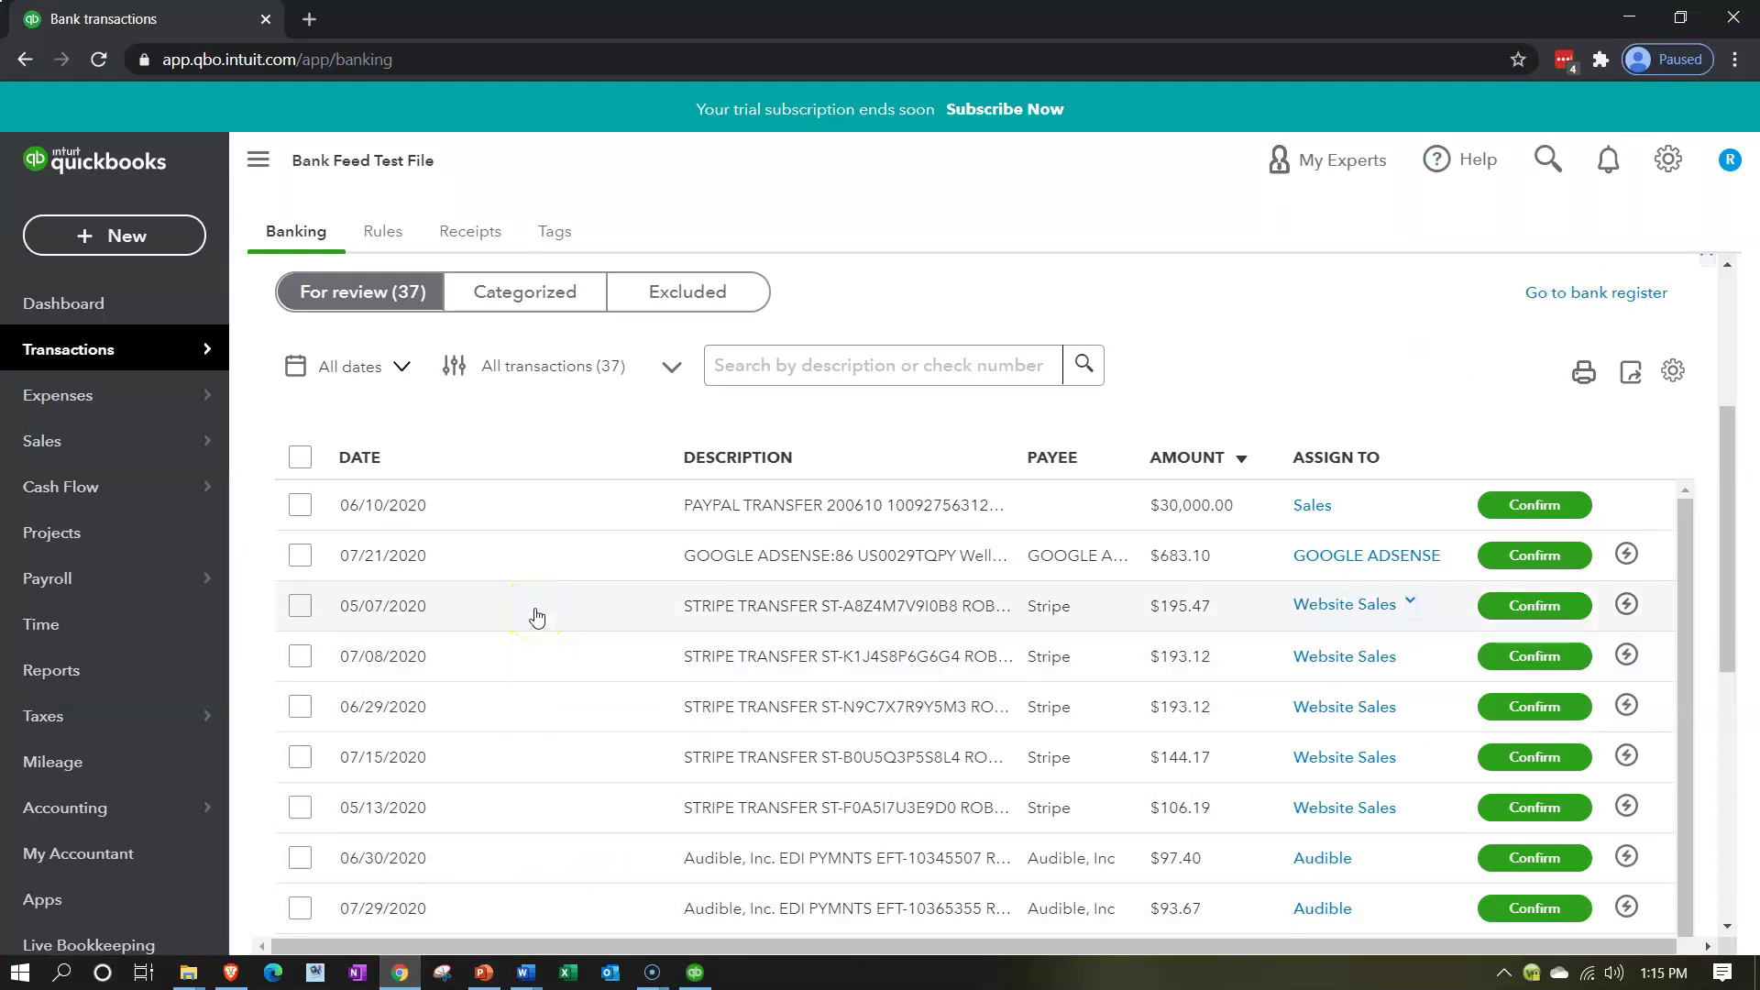
pyautogui.scroll(-1, 534, 617)
pyautogui.scroll(1, 562, 609)
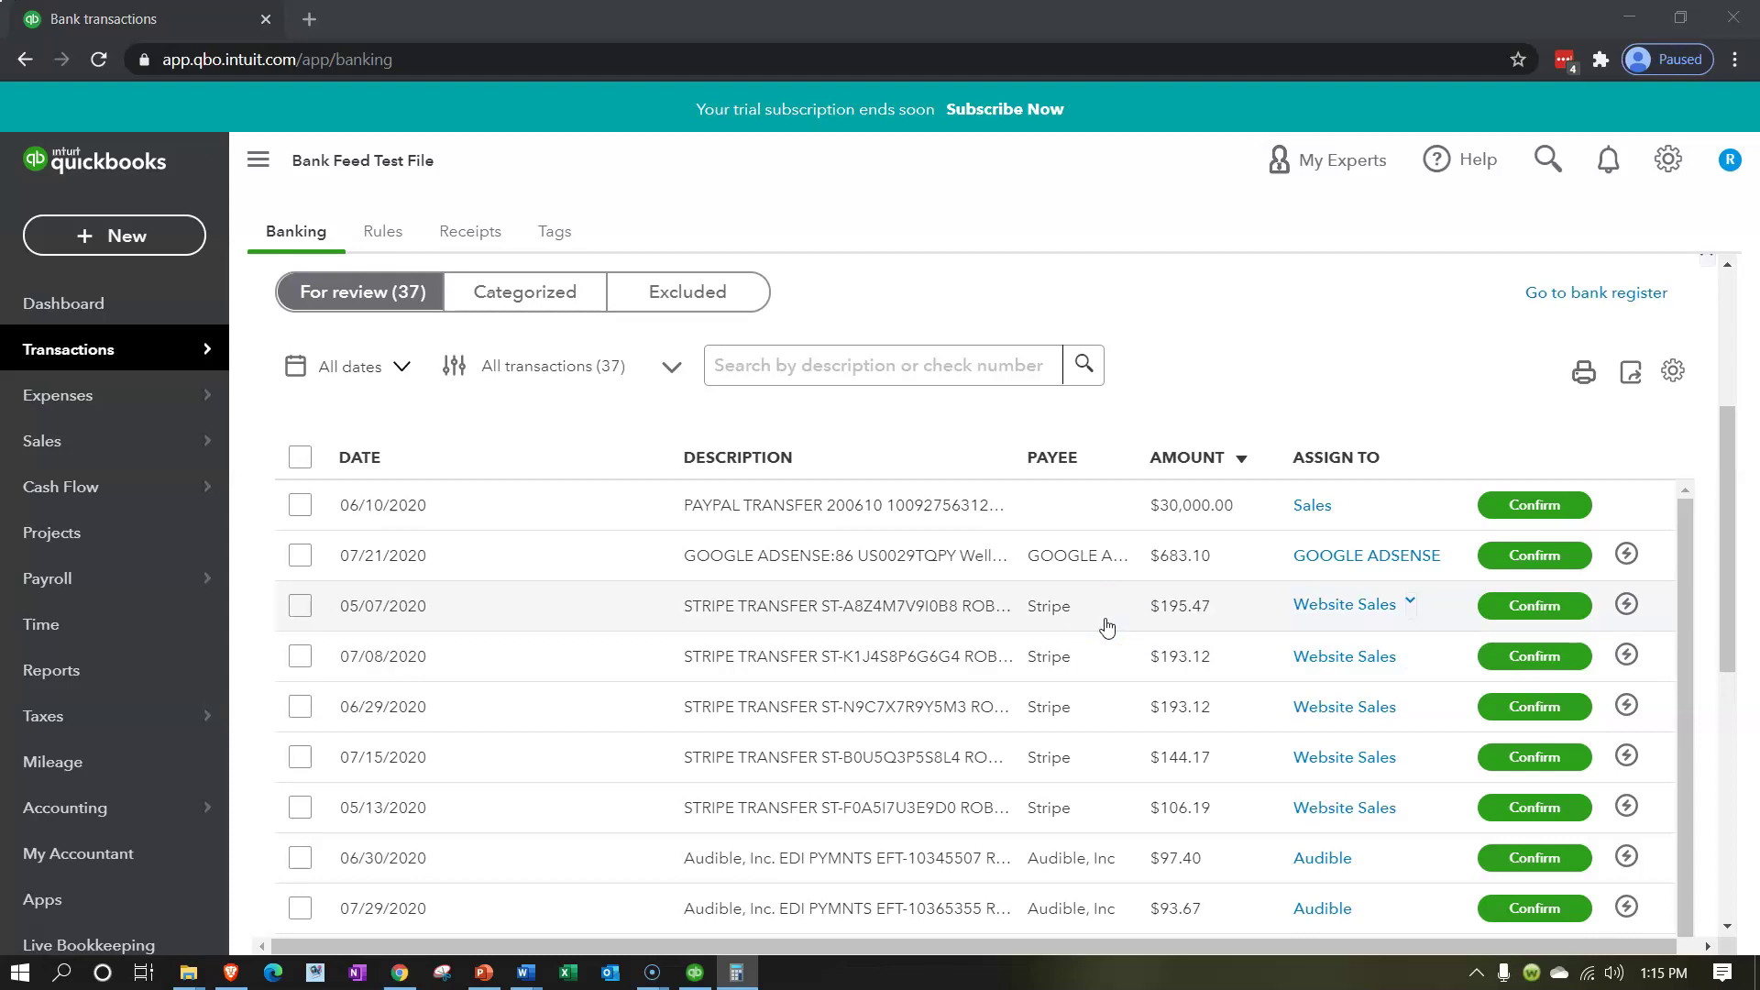
pyautogui.click(1065, 608)
pyautogui.rightClick(187, 22)
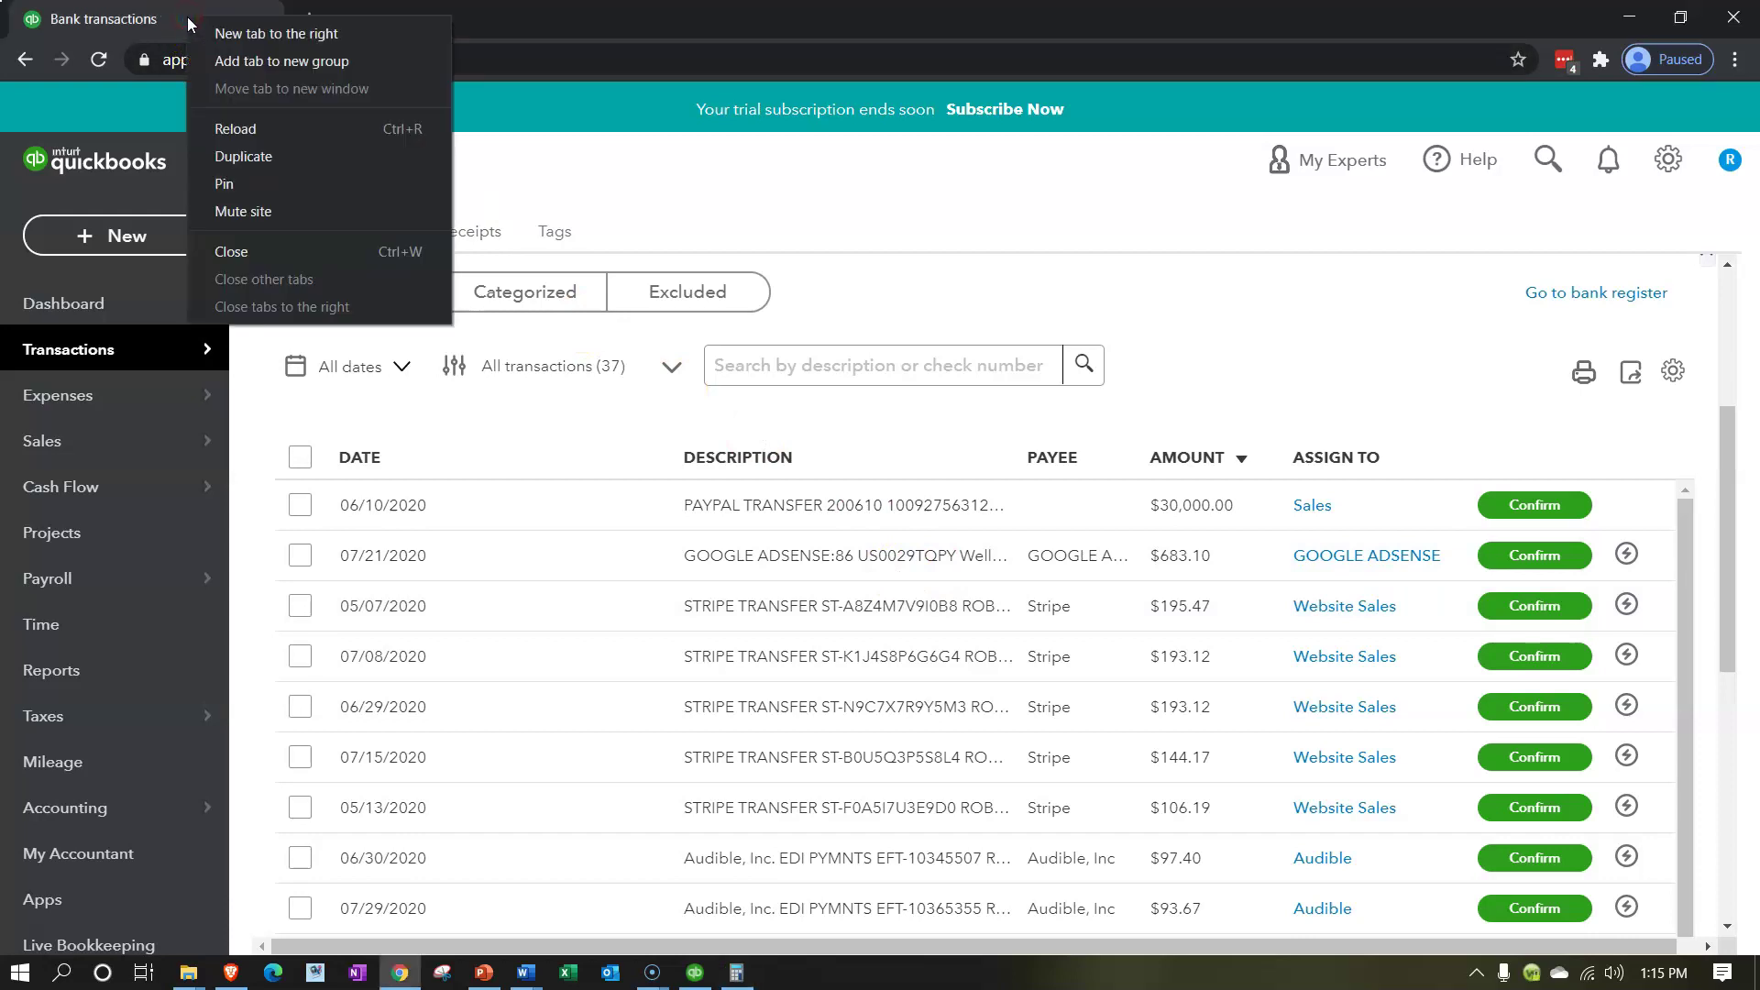
pyautogui.click(228, 152)
pyautogui.rightClick(386, 20)
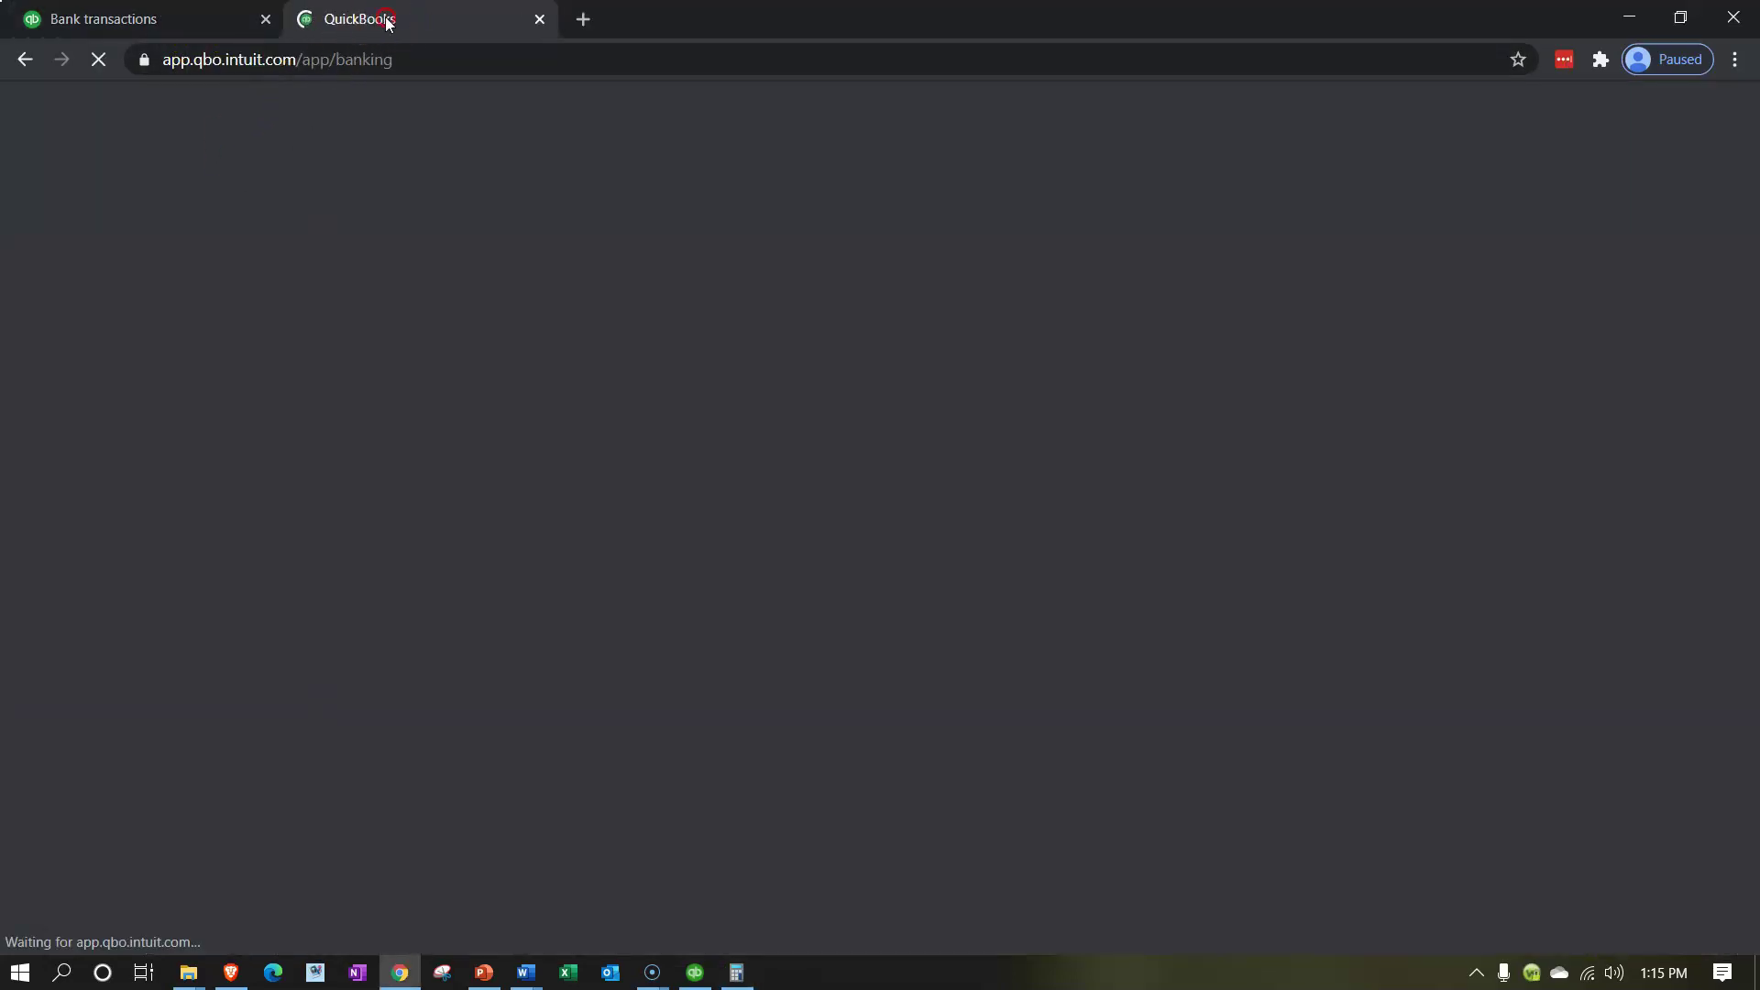
pyautogui.click(431, 158)
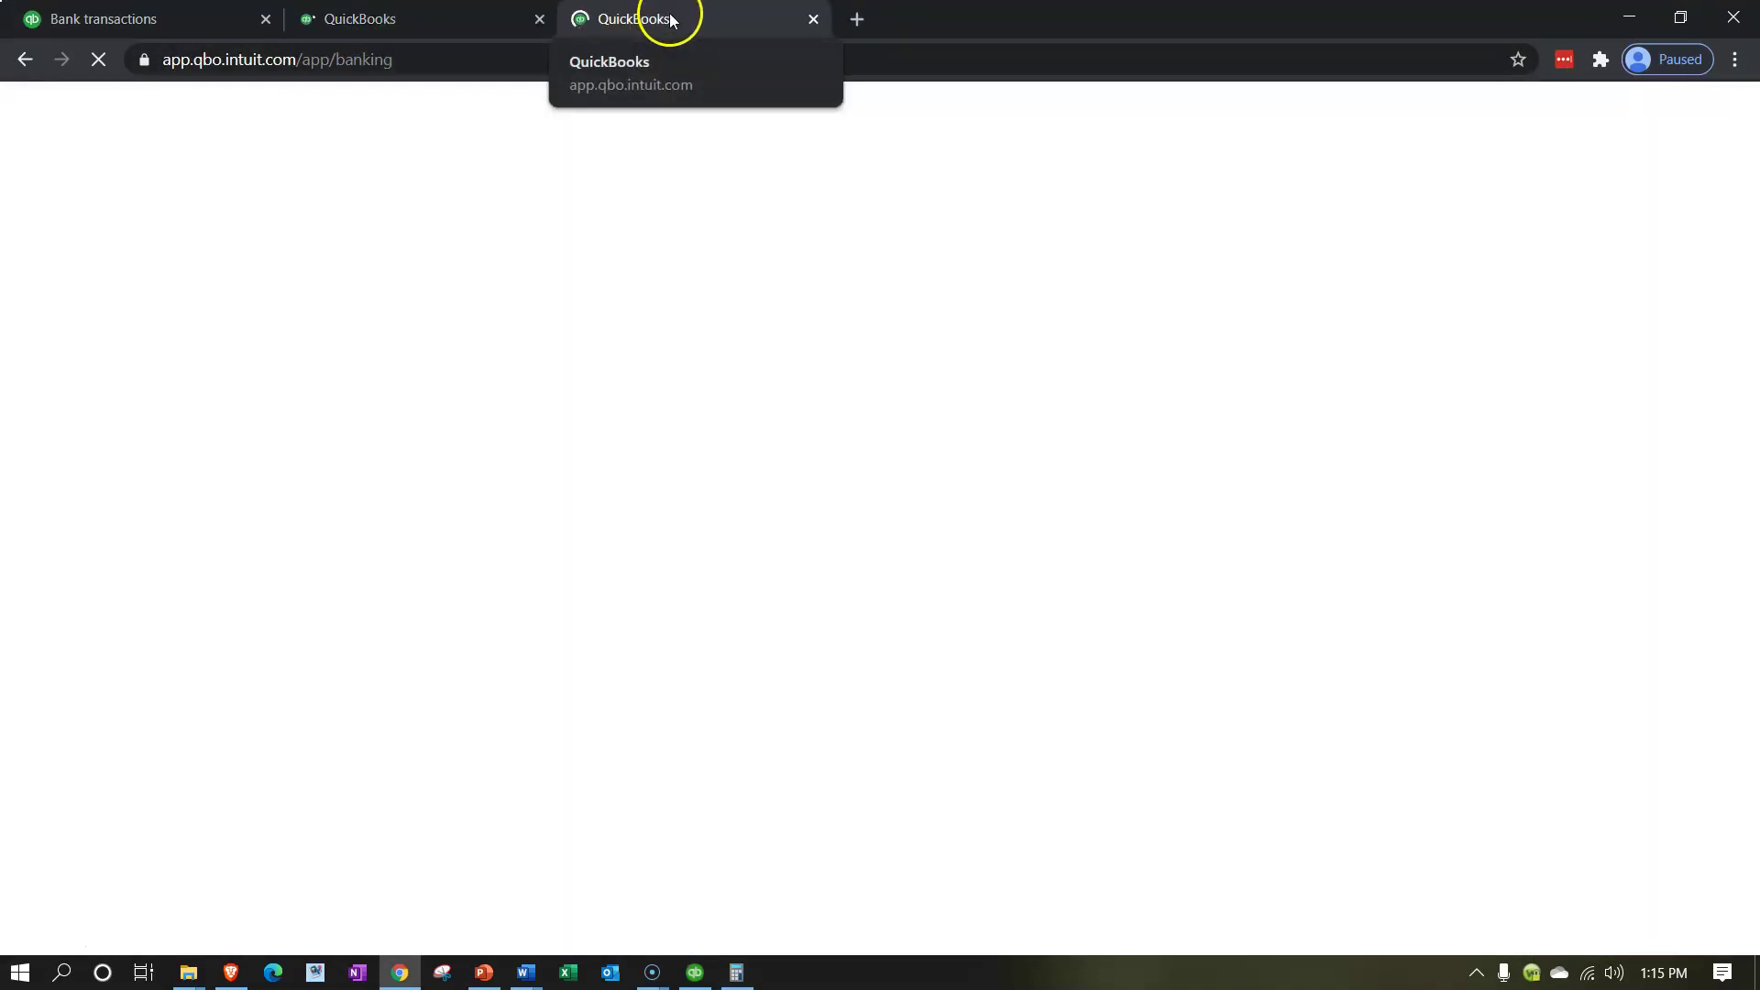
pyautogui.rightClick(672, 18)
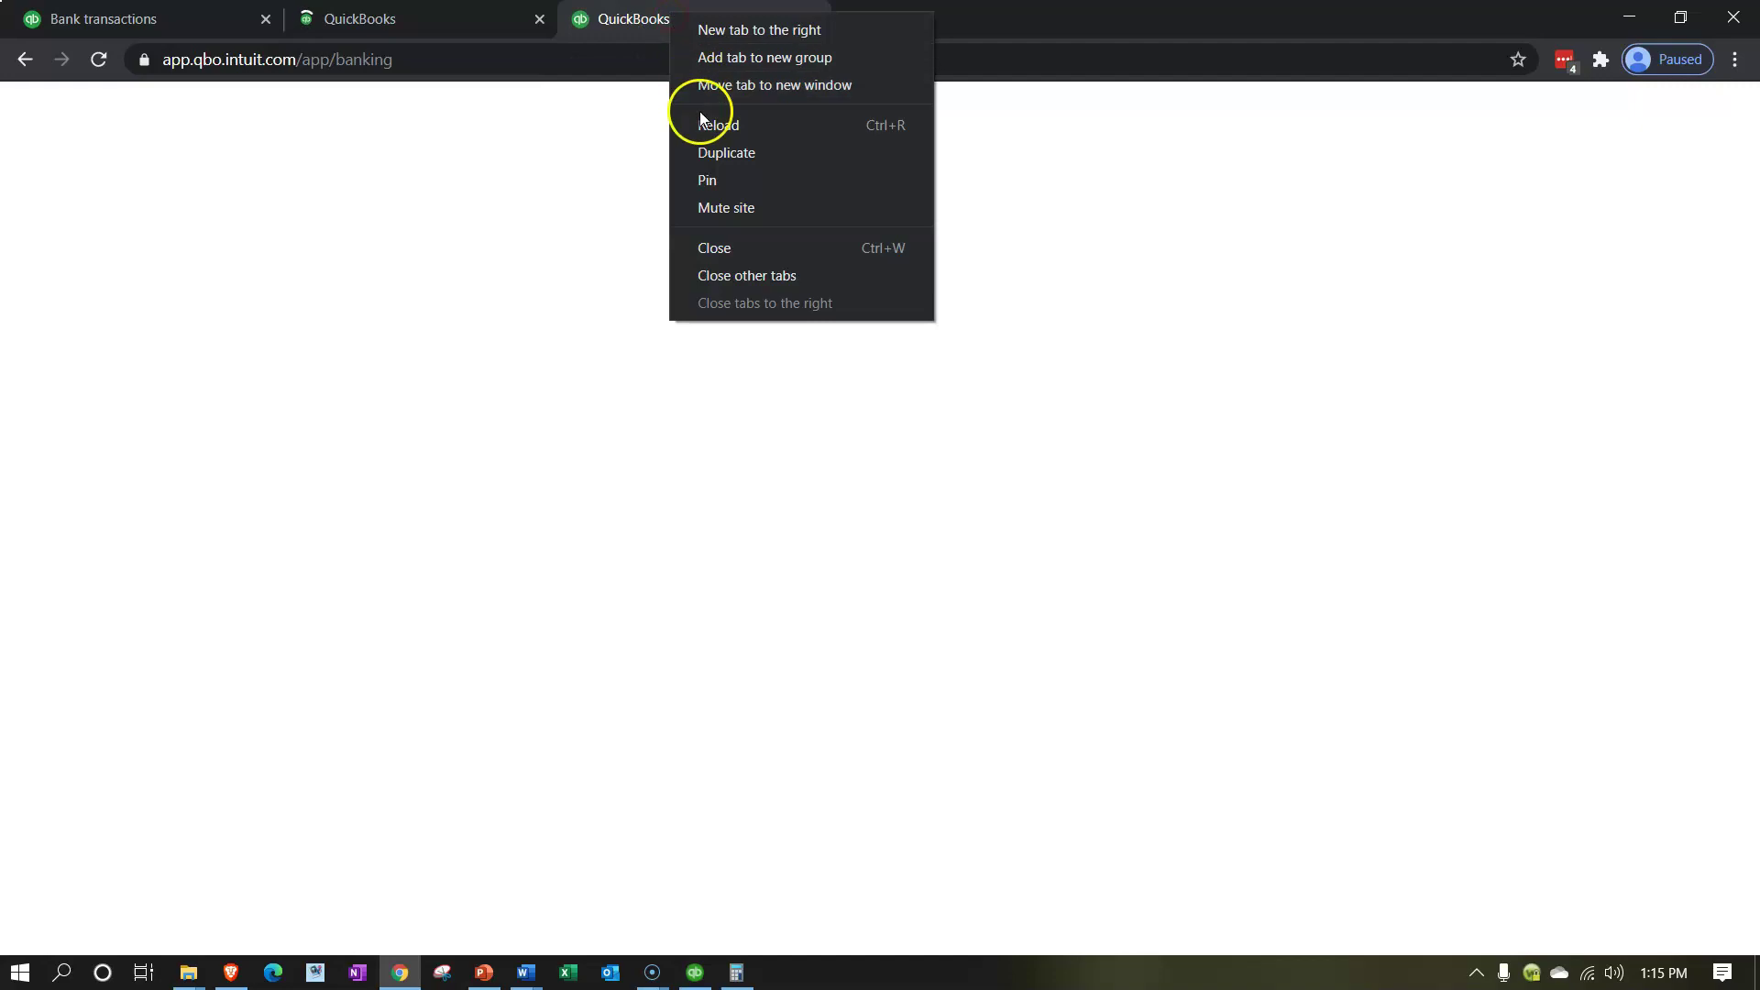
pyautogui.click(711, 152)
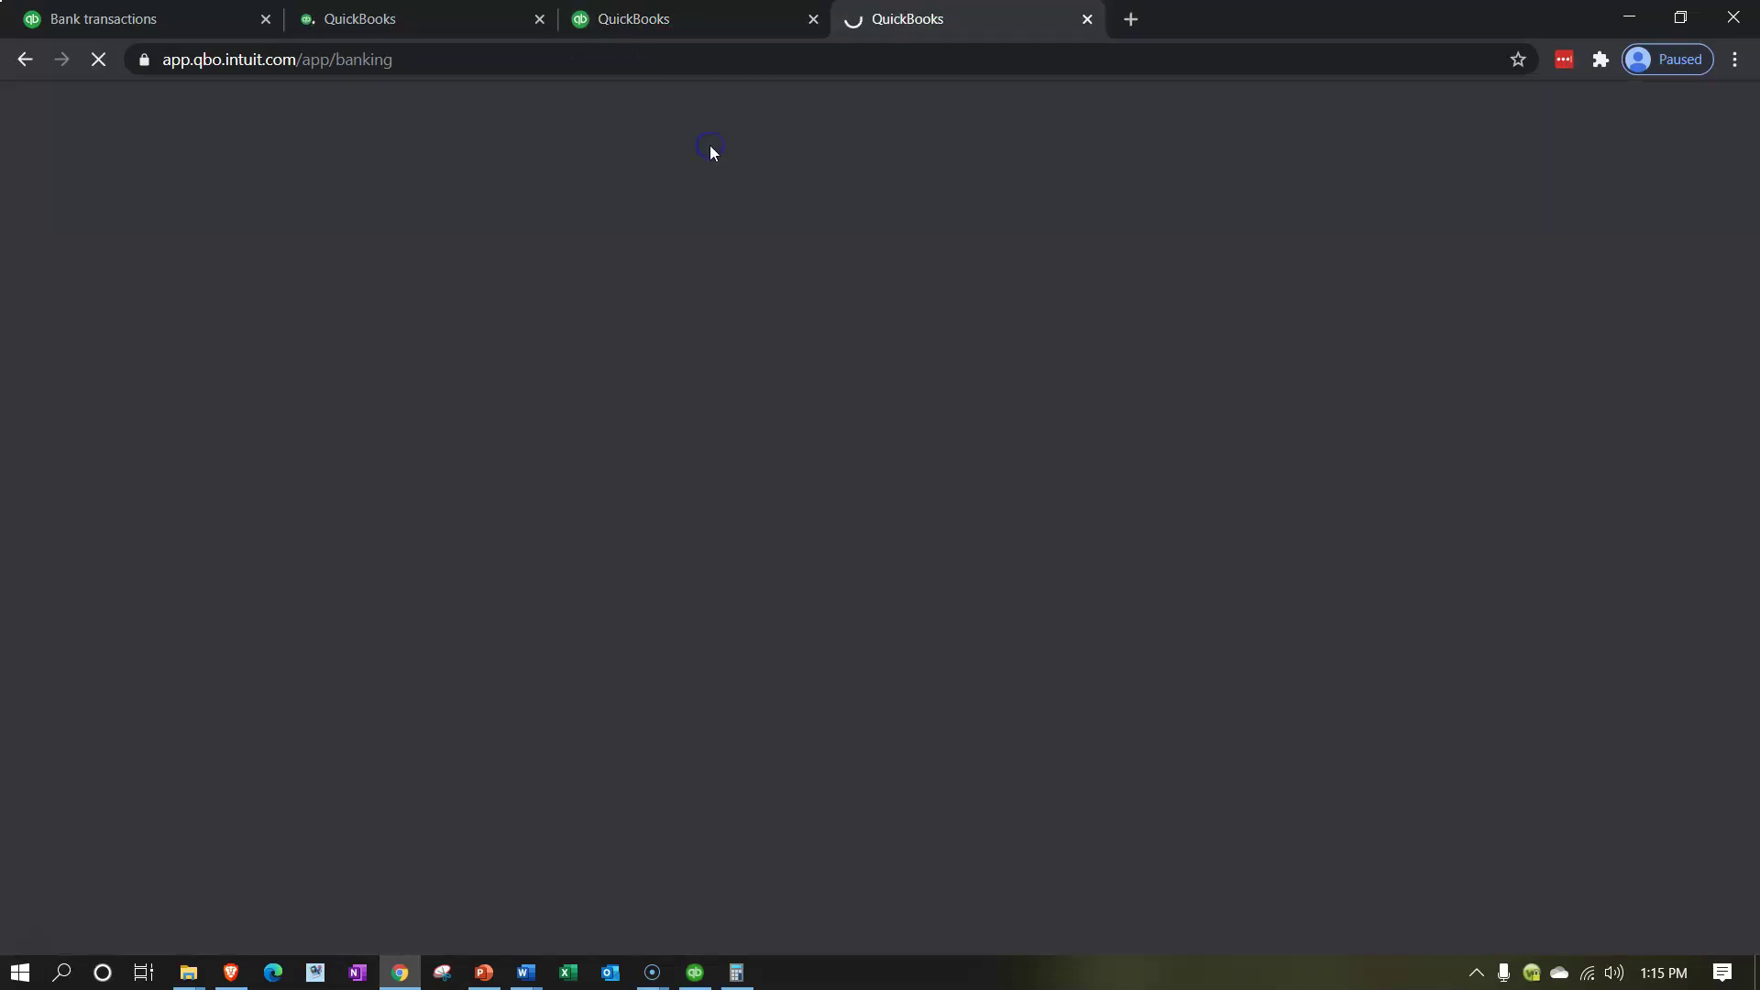
# Step: Open the Profit and Loss report in the third browser tab
pyautogui.click(695, 23)
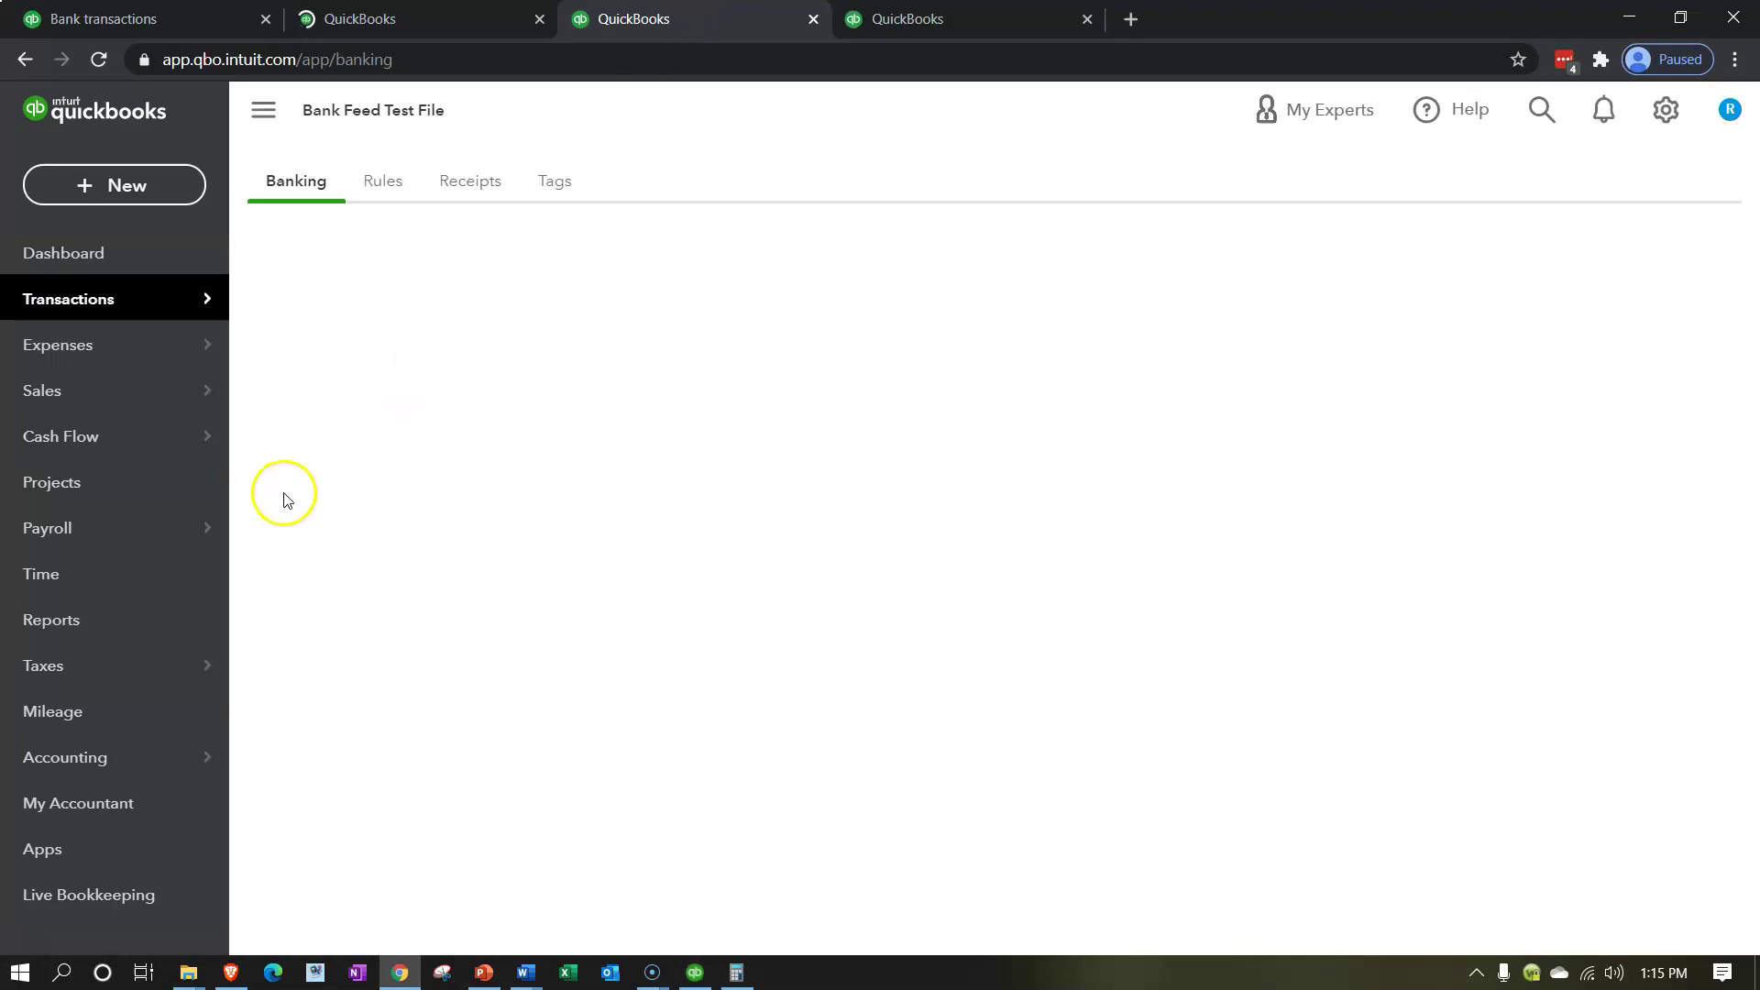
pyautogui.click(78, 620)
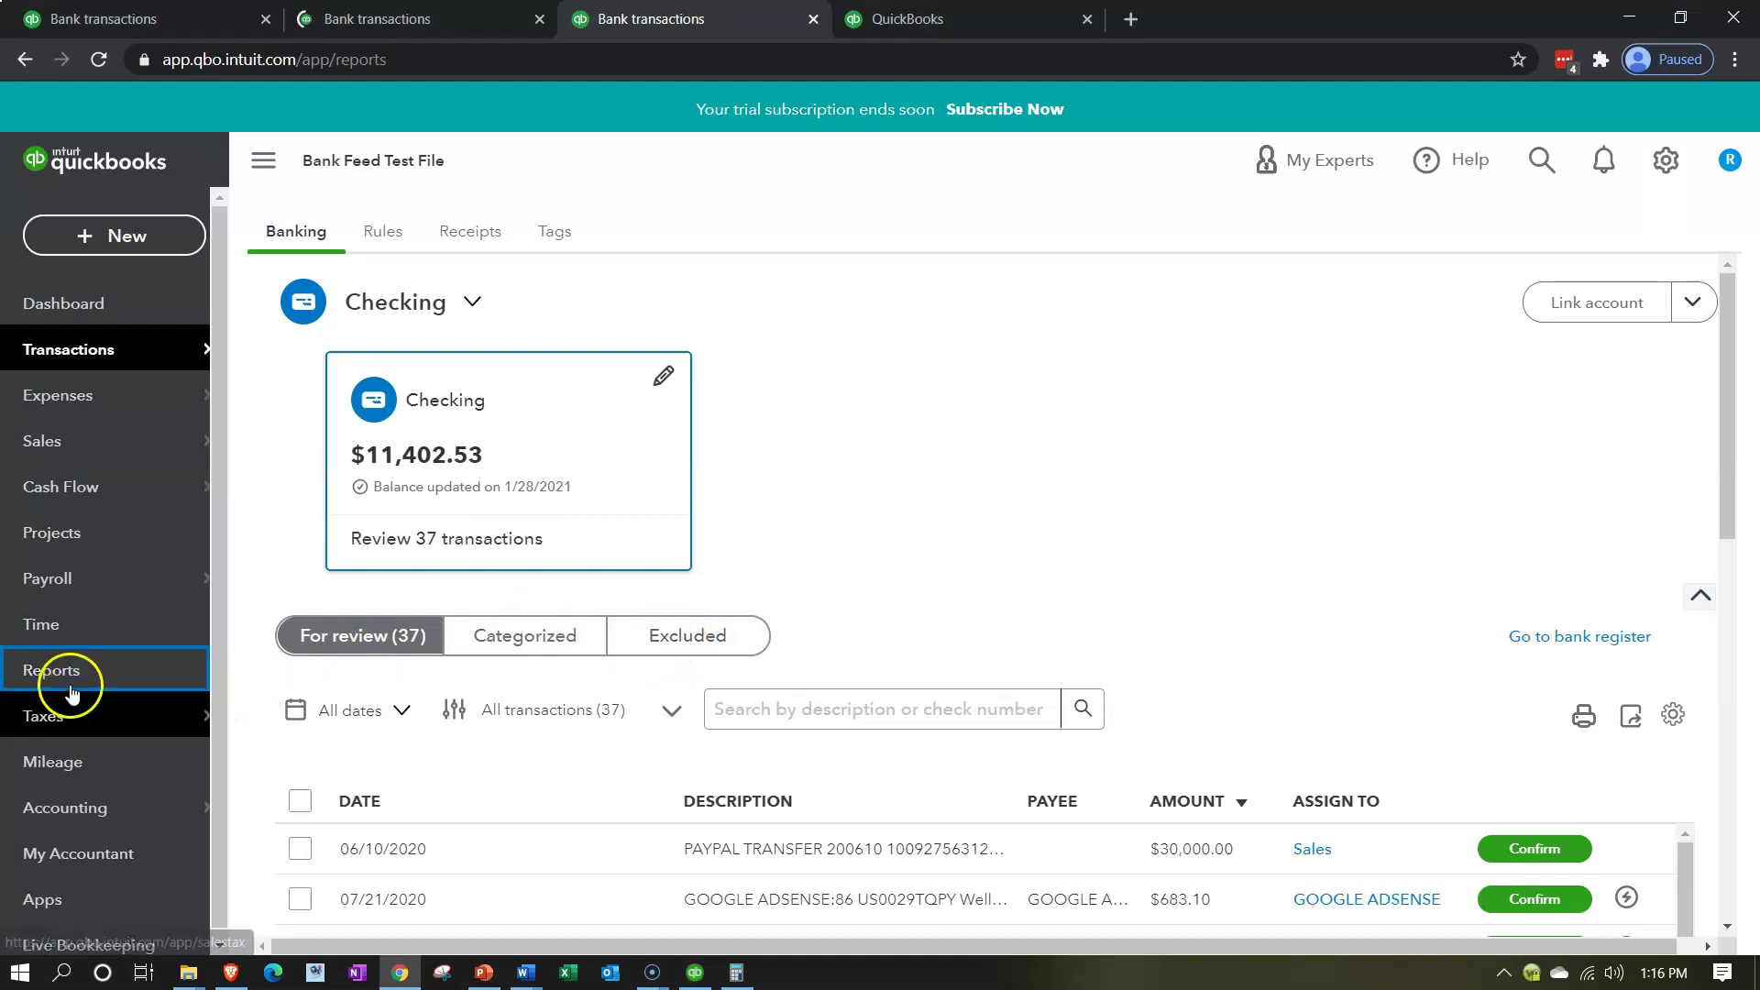
pyautogui.click(412, 756)
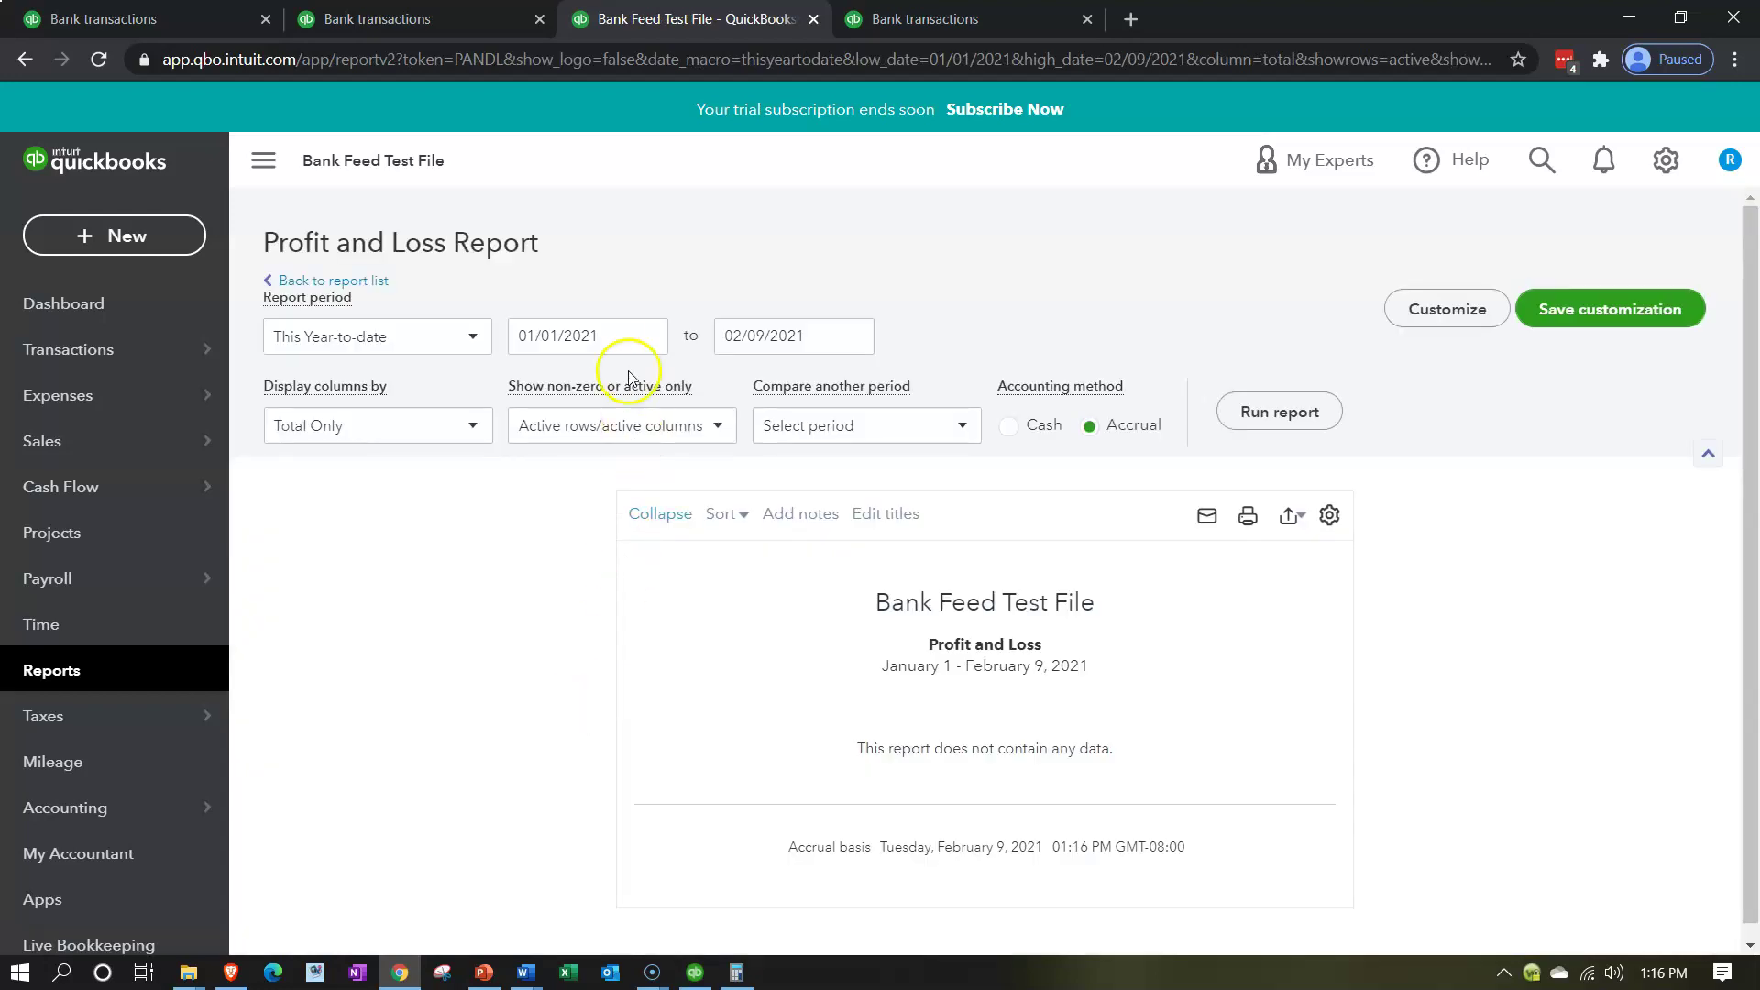
# Step: Run the Profit and Loss report for the period 01/01/2020 to 12/31/2020
pyautogui.click(628, 341)
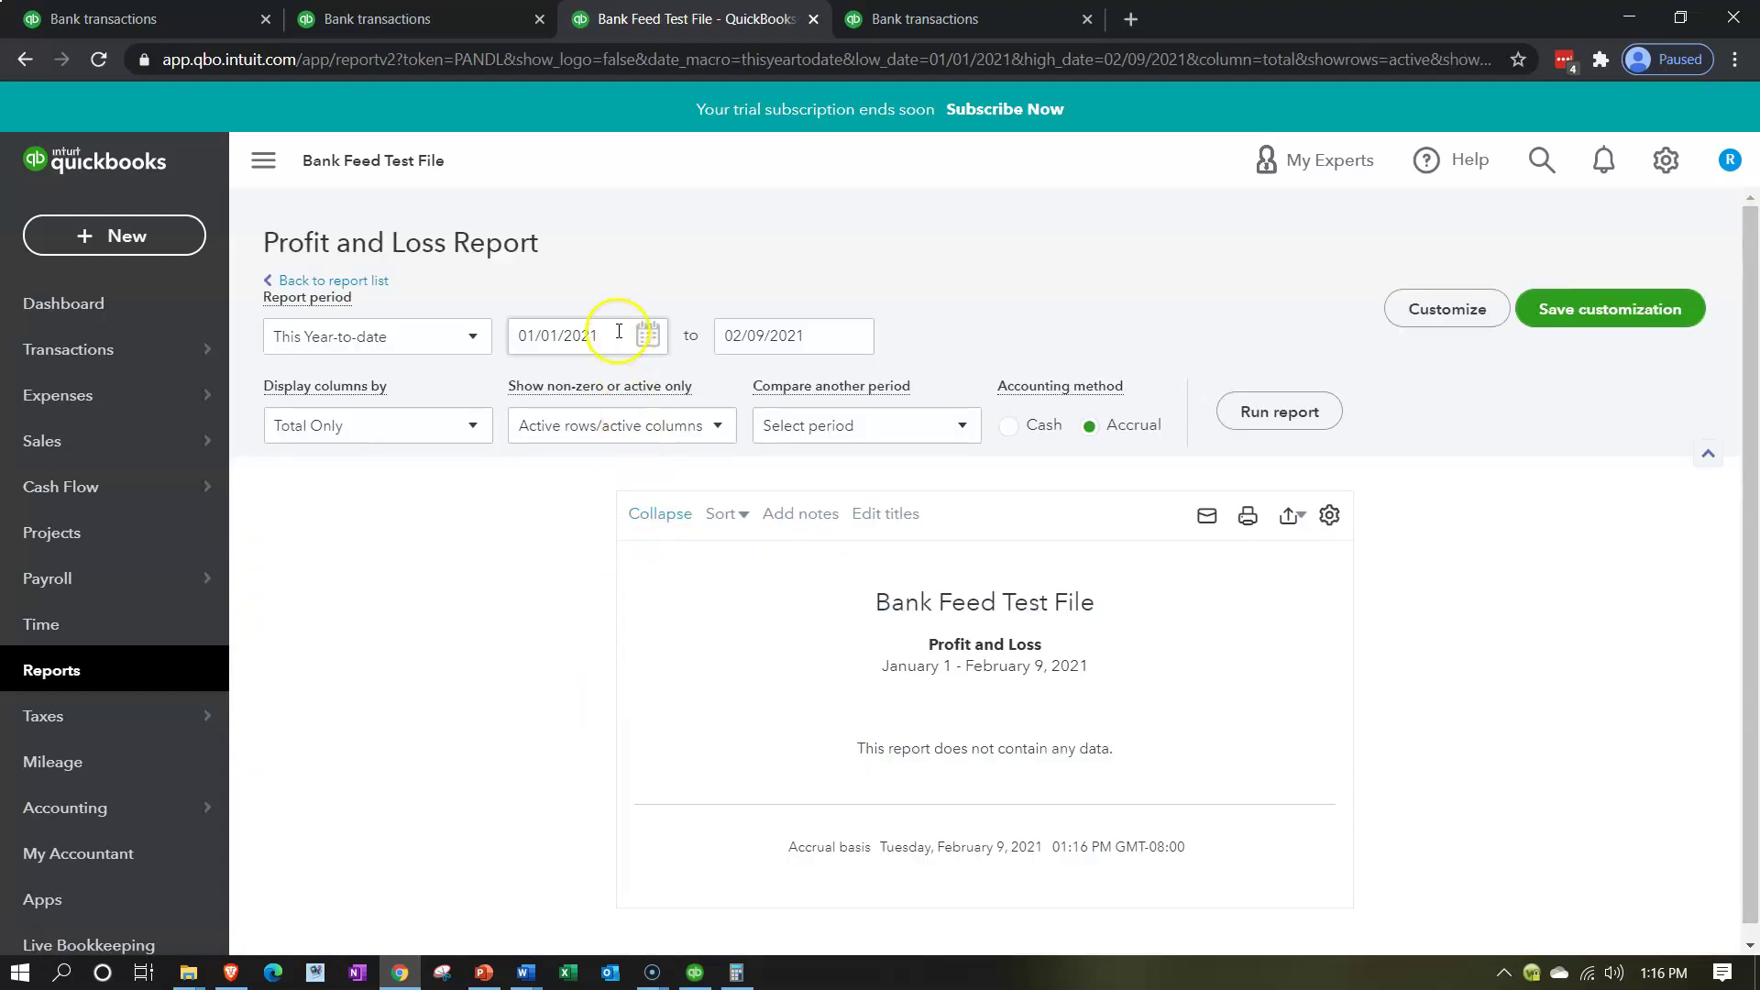
pyautogui.write('01/01/2020')
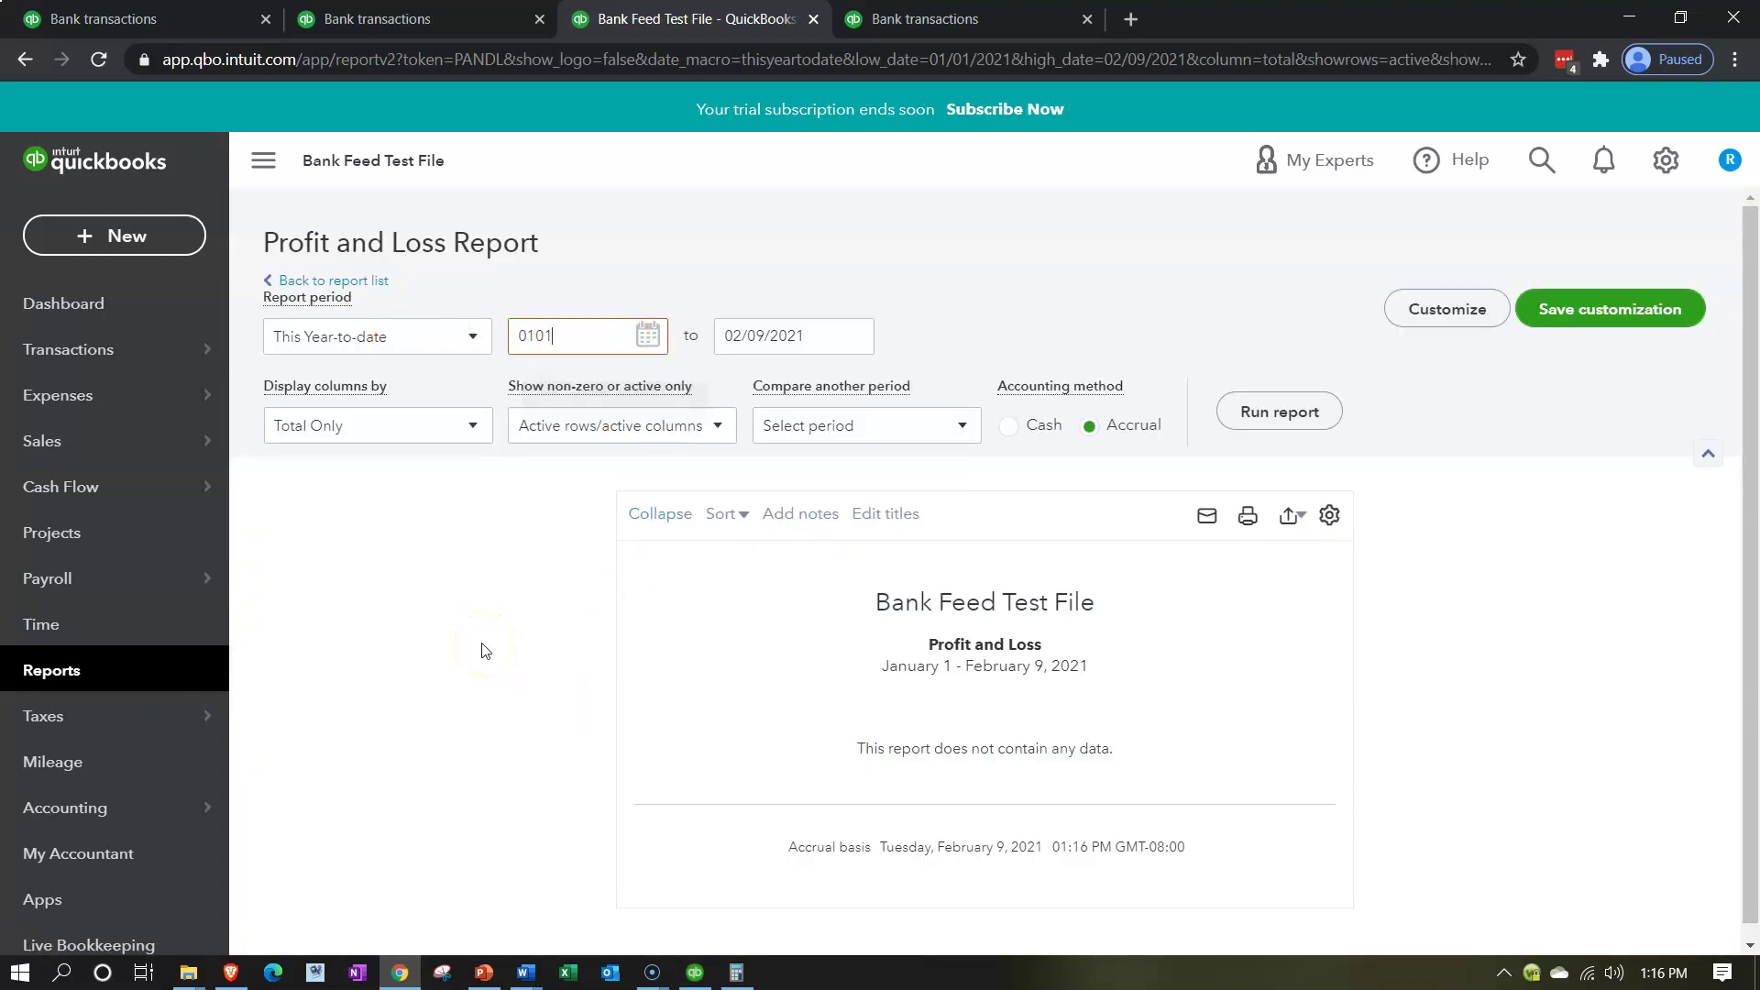
pyautogui.press('Tab')
pyautogui.write('1231')
pyautogui.click(485, 651)
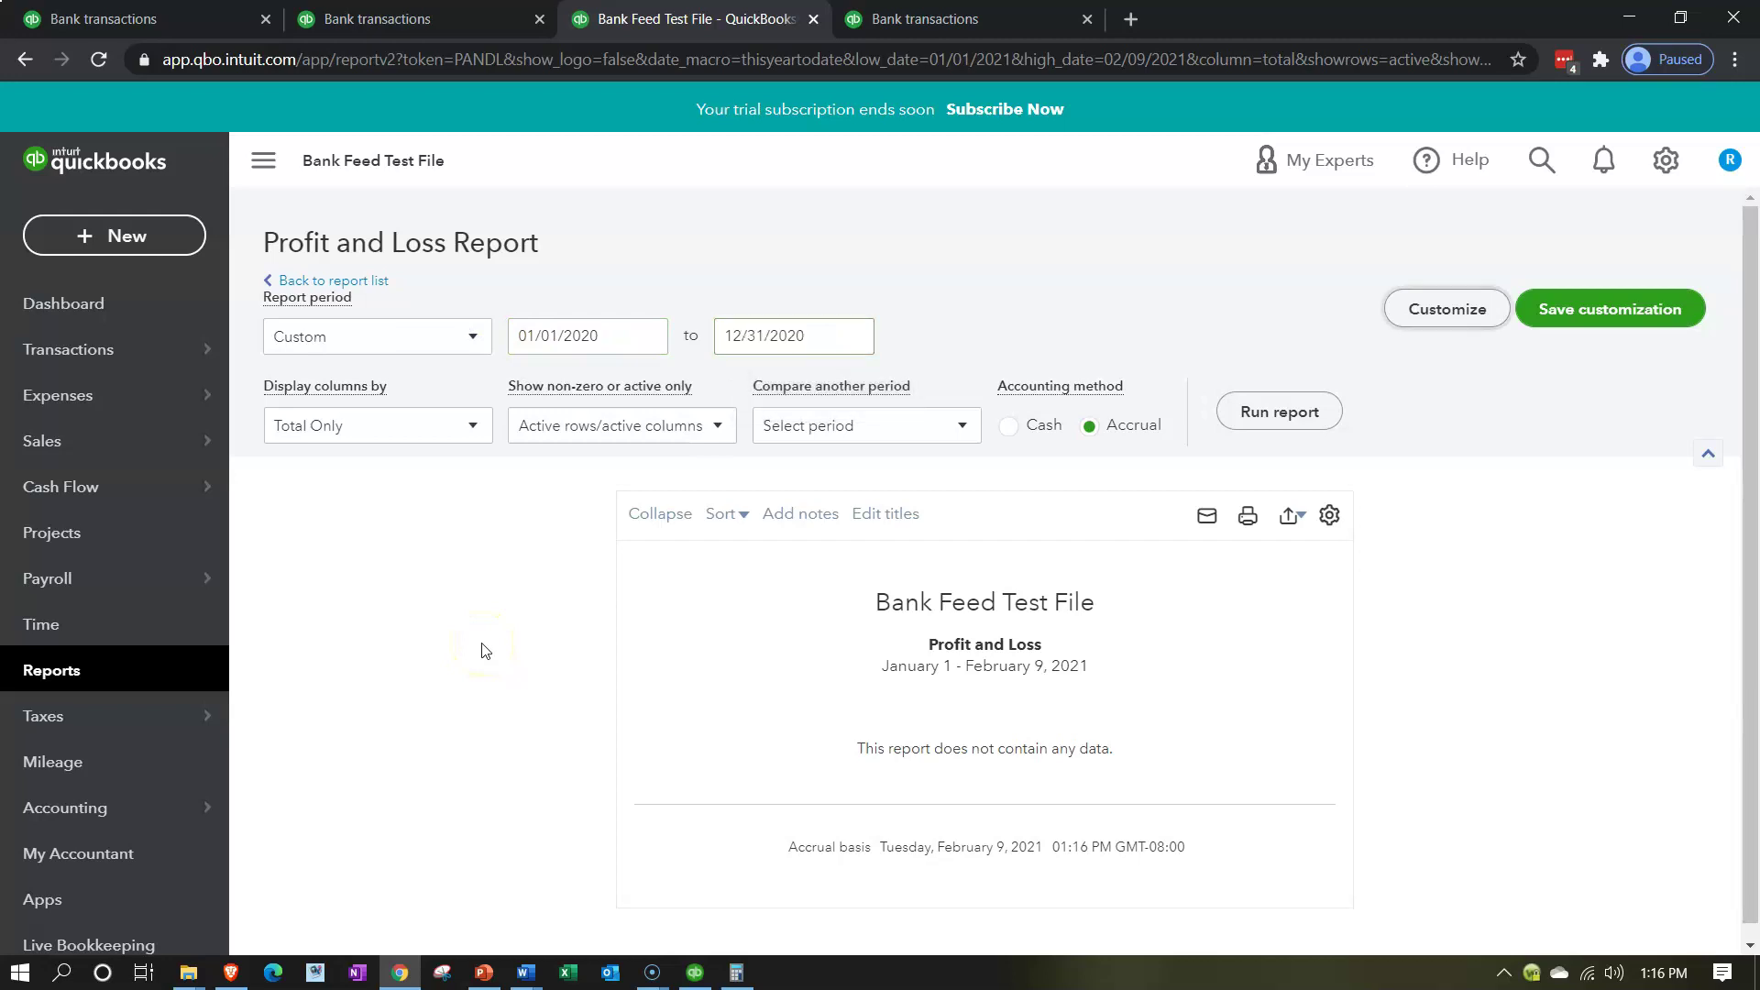
pyautogui.click(1265, 412)
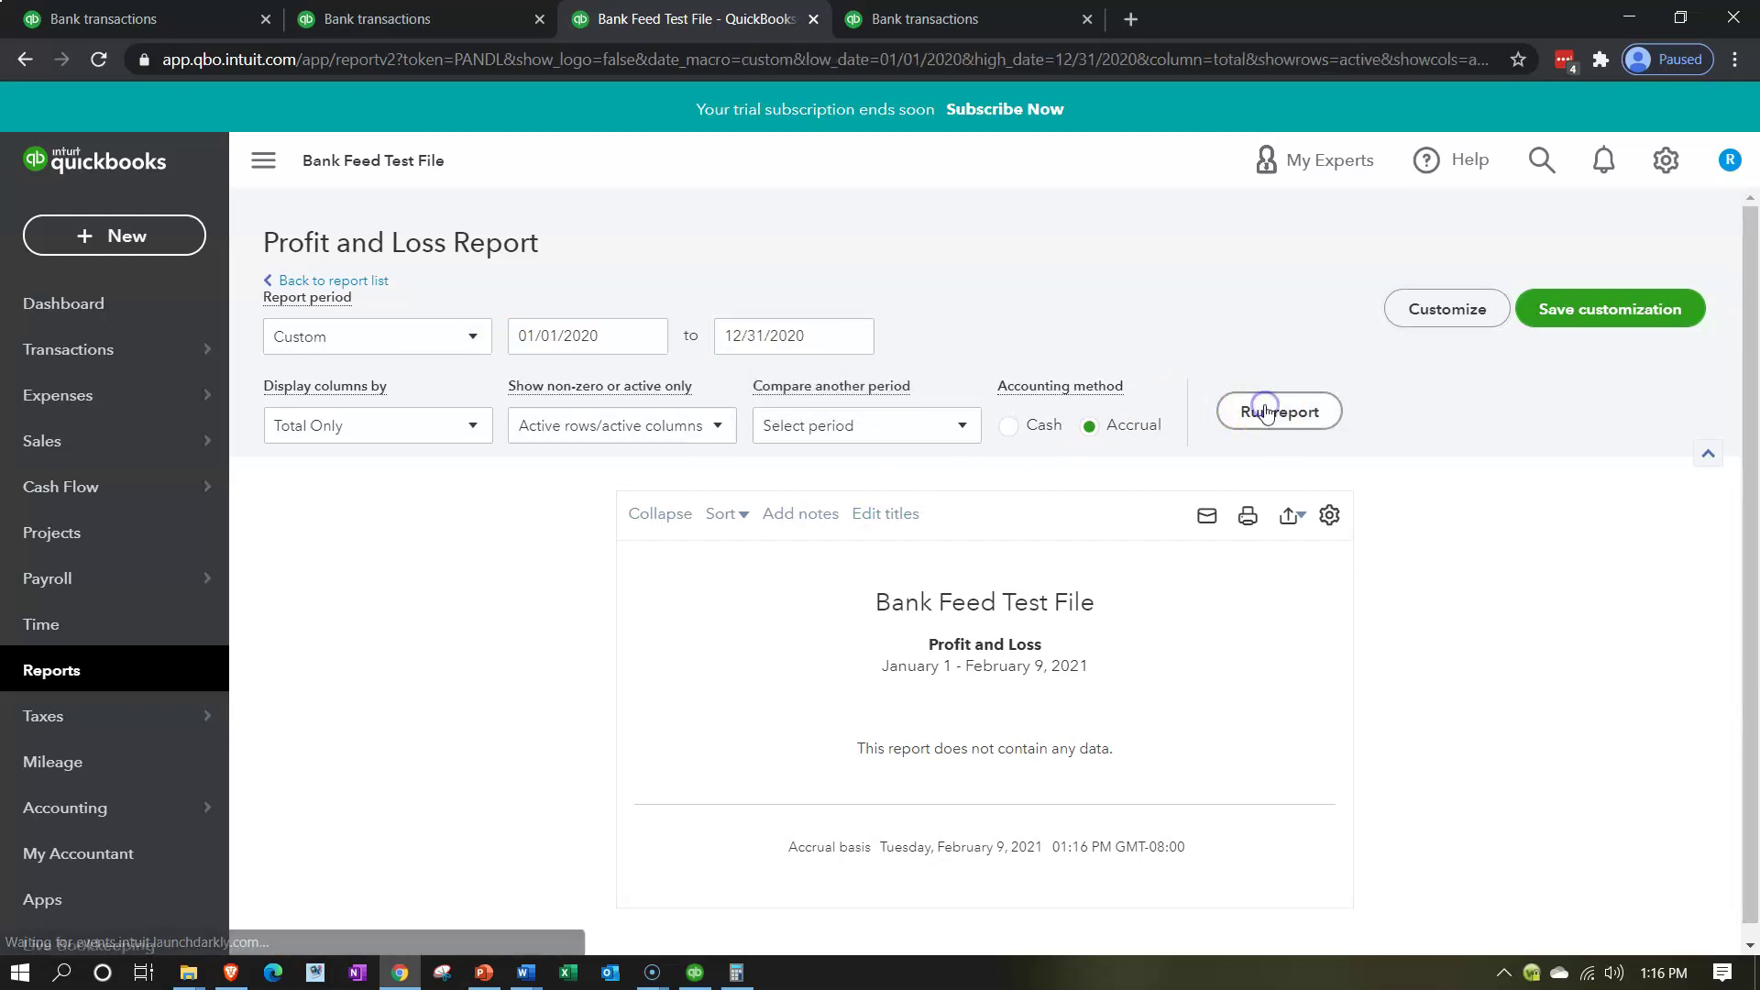
# Step: Hide the navigation menu beside the Profit and Loss report and enlarge the page to 125%
pyautogui.click(267, 165)
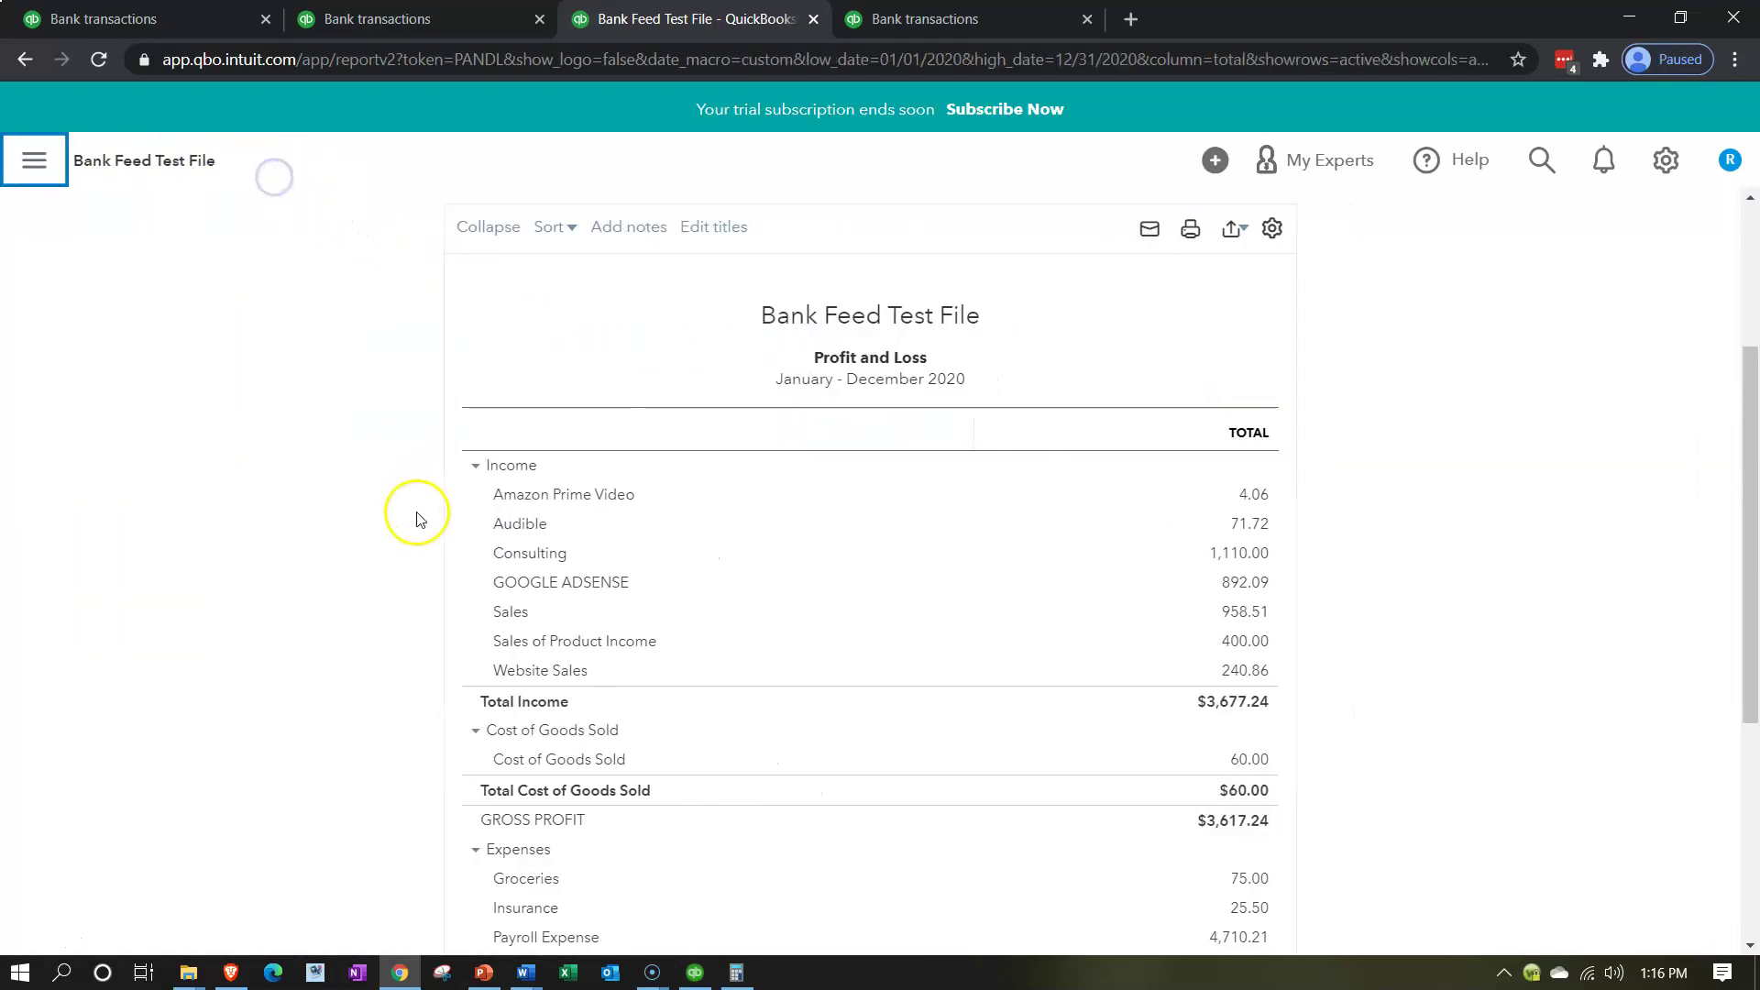
pyautogui.hotkey('ctrl', '+')
pyautogui.hotkey('ctrl', '+')
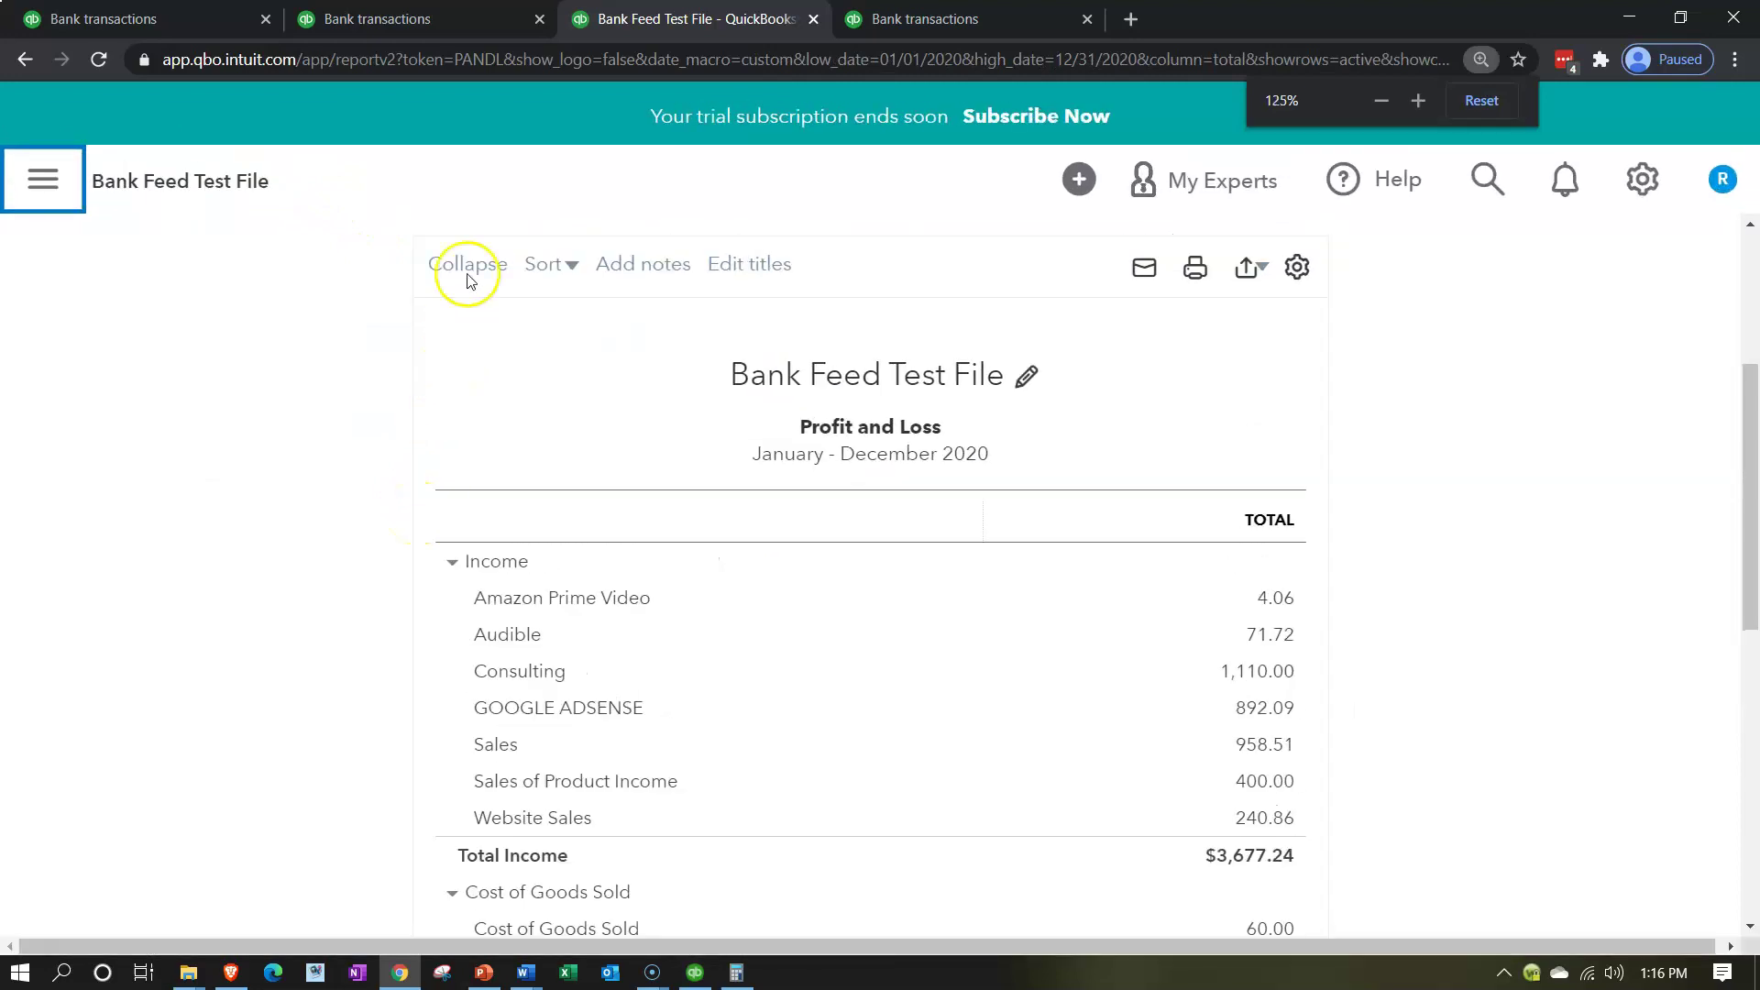
# Step: Open the Balance Sheet report in the second browser tab
pyautogui.click(455, 22)
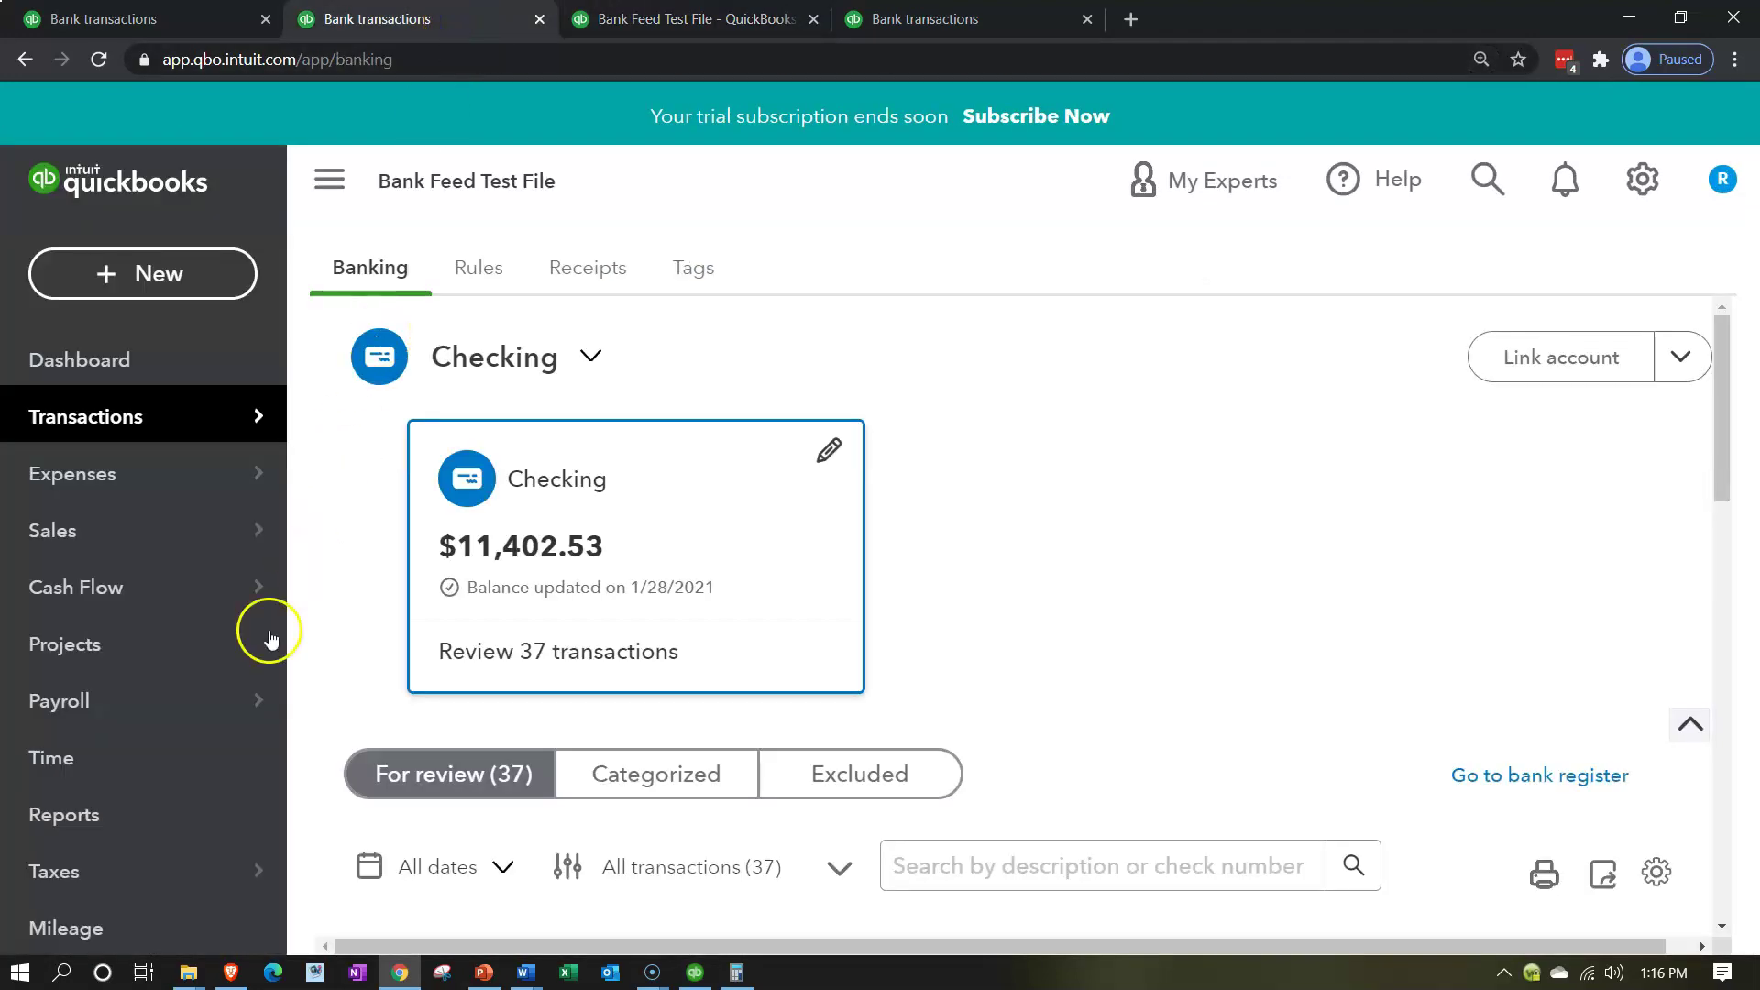
pyautogui.click(144, 823)
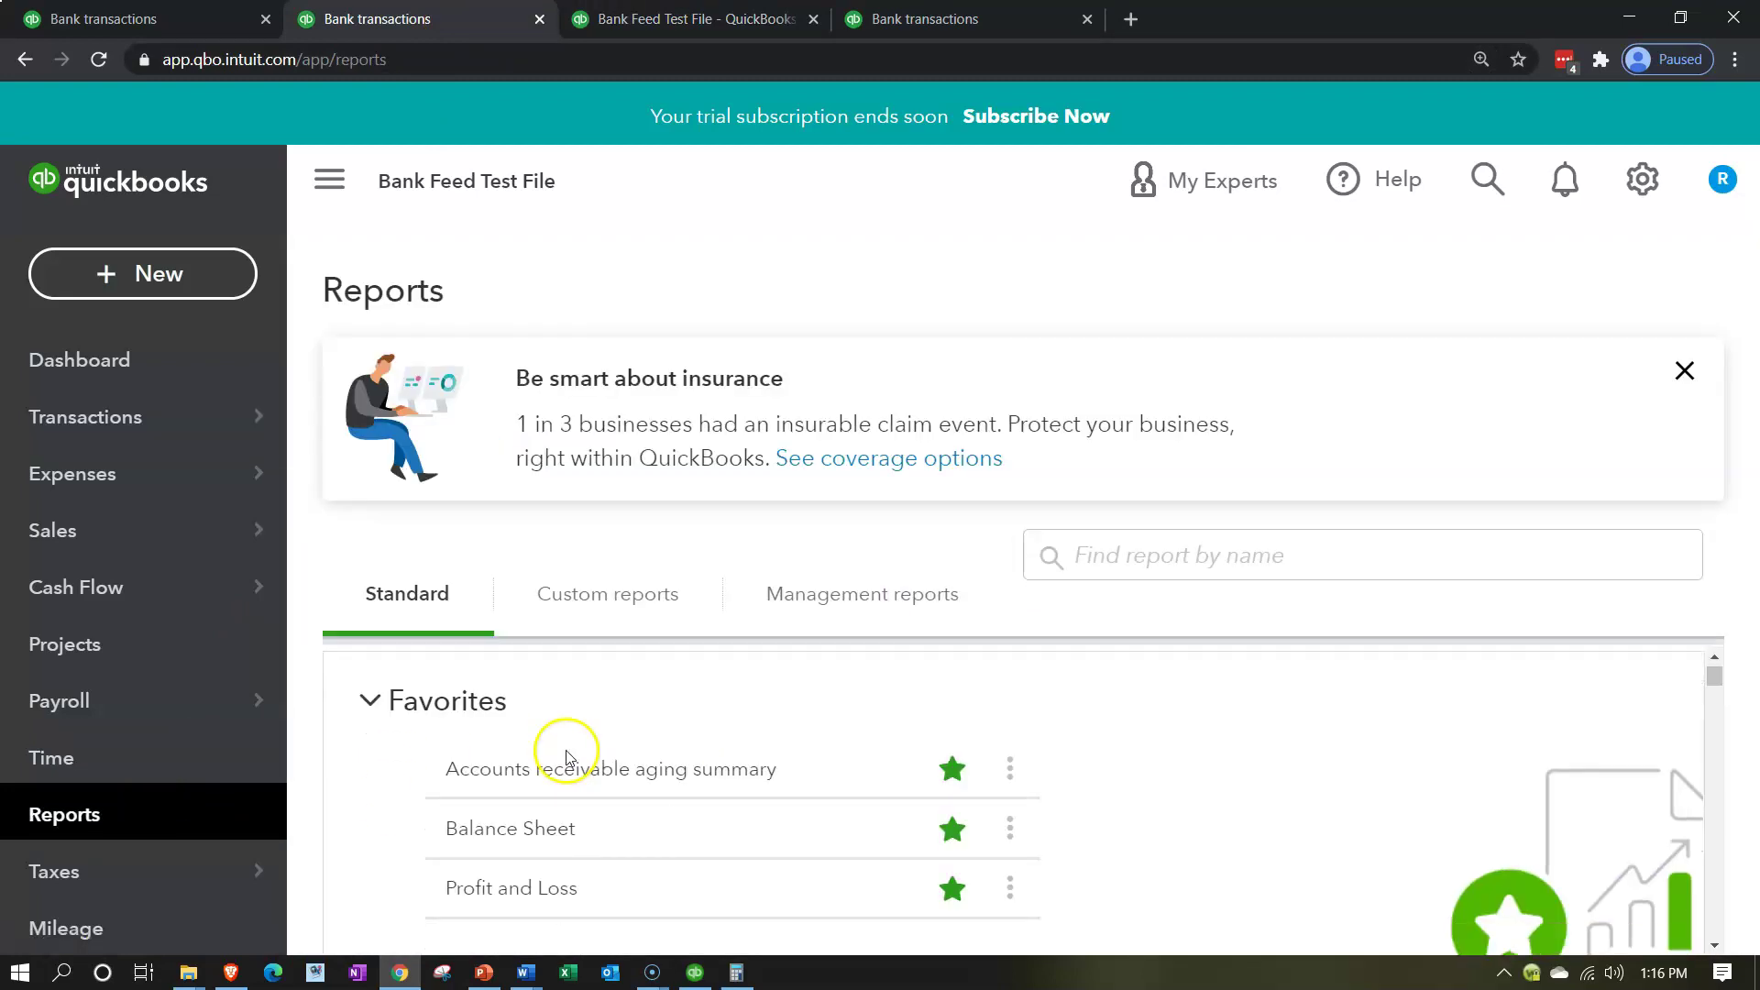
pyautogui.scroll(-1, 568, 751)
pyautogui.click(524, 752)
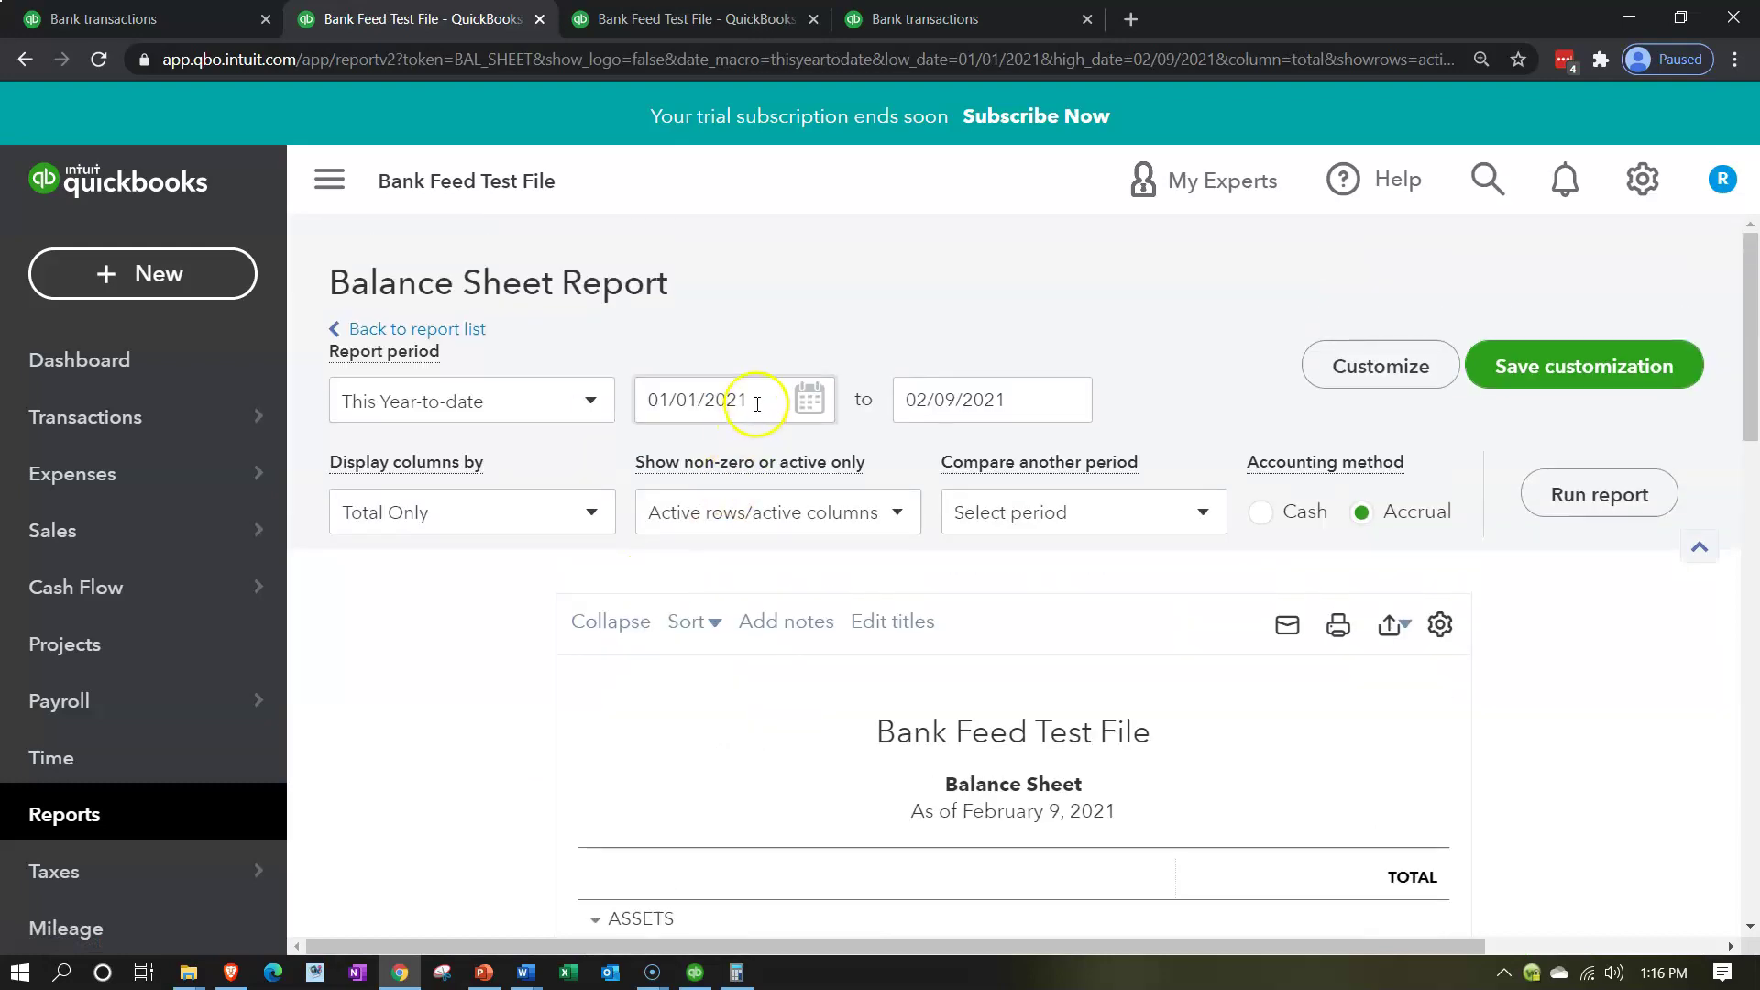
# Step: Run the Balance Sheet report for 01/01/2020 to 12/31/2020 and hide the navigation menu
pyautogui.moveTo(747, 398); pyautogui.dragTo(495, 414)
pyautogui.write('01012020')
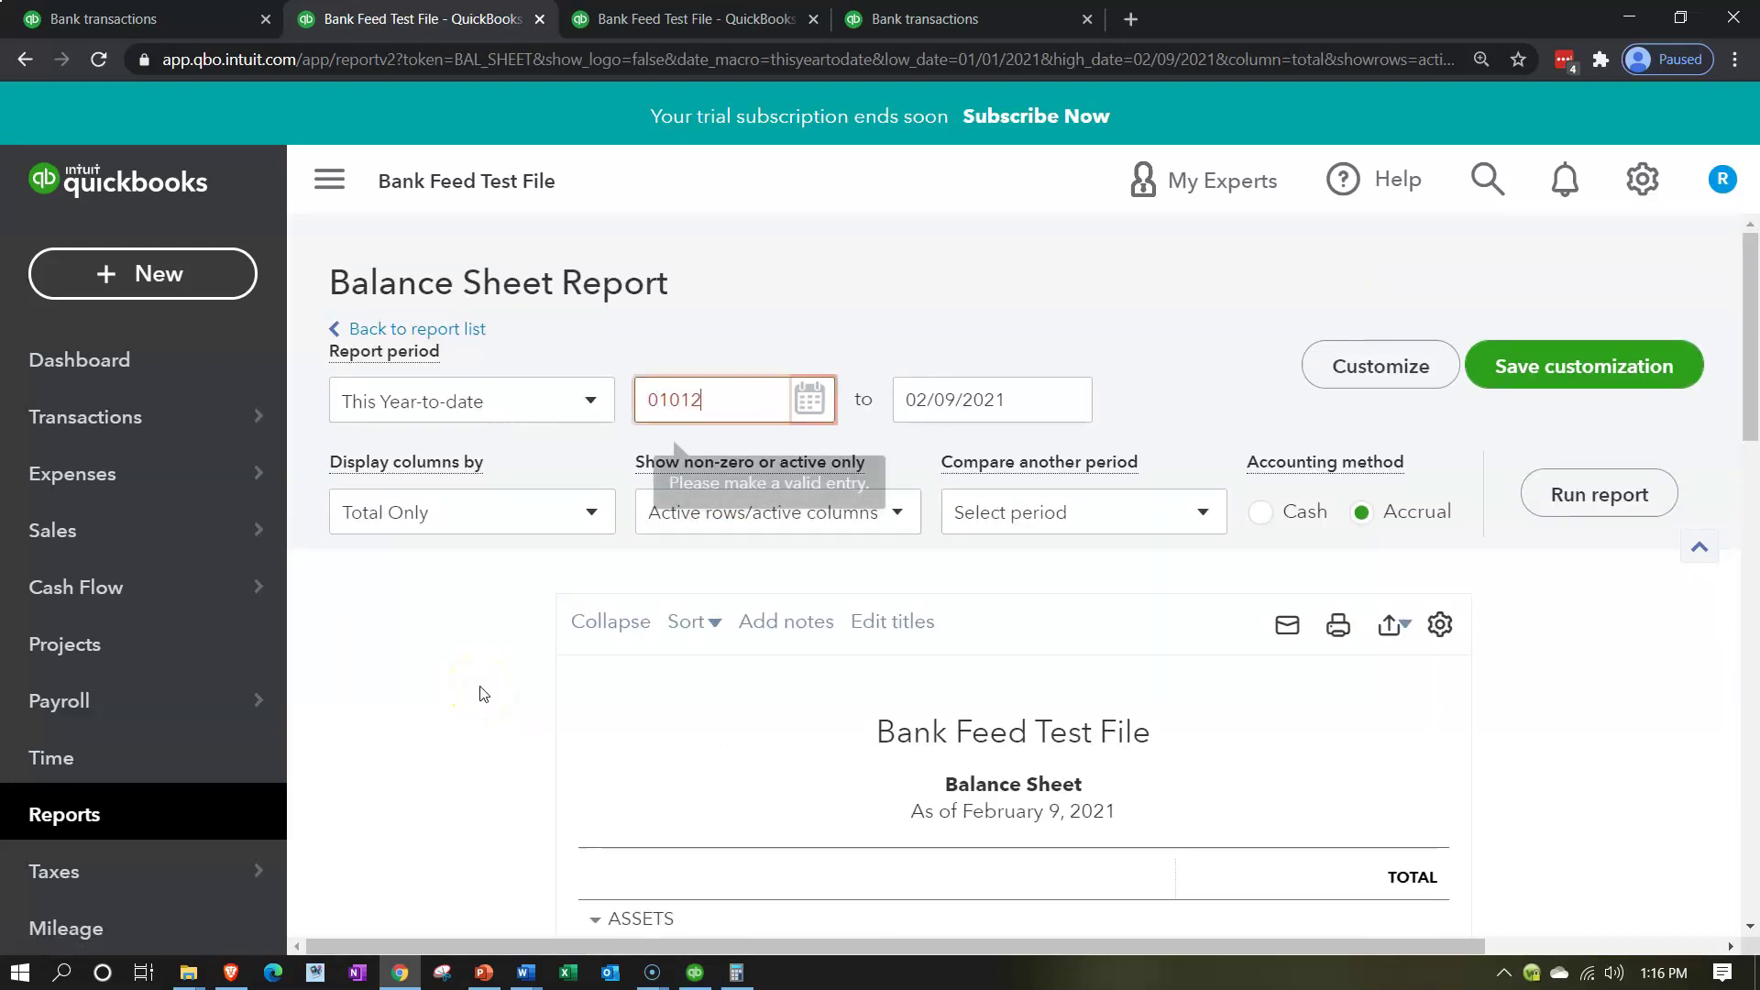
pyautogui.press('Tab')
pyautogui.write('12/31/2020')
pyautogui.press('Tab')
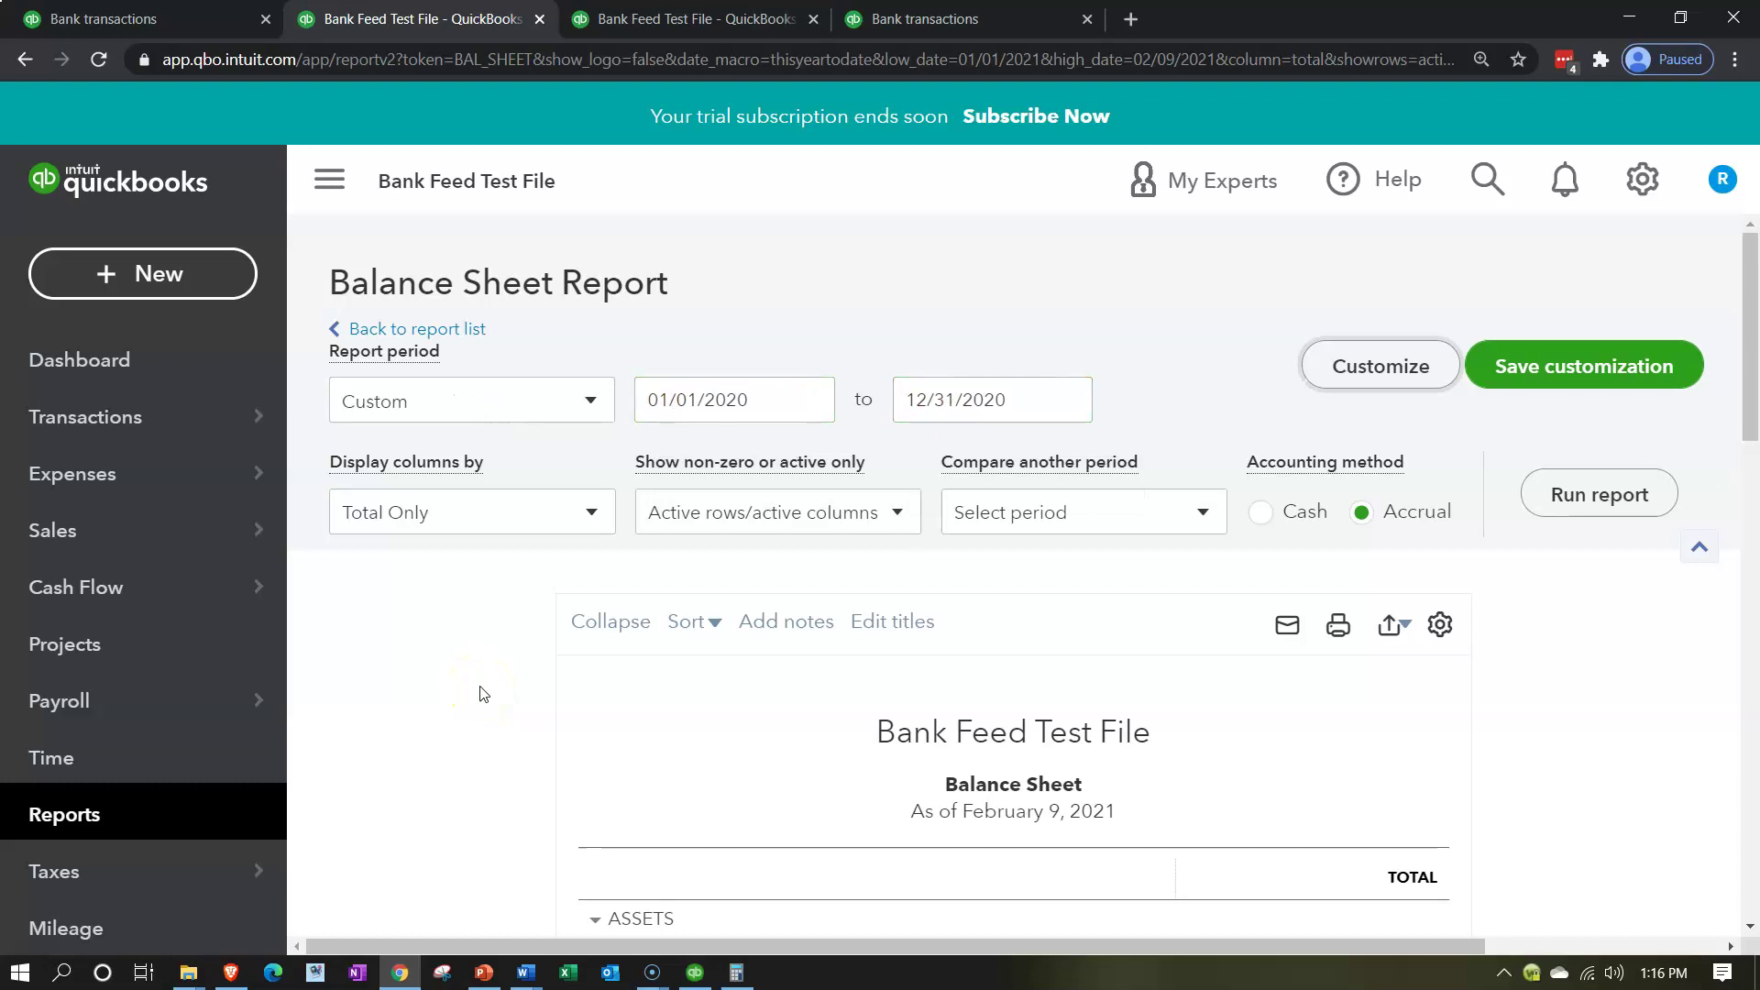
pyautogui.click(1557, 492)
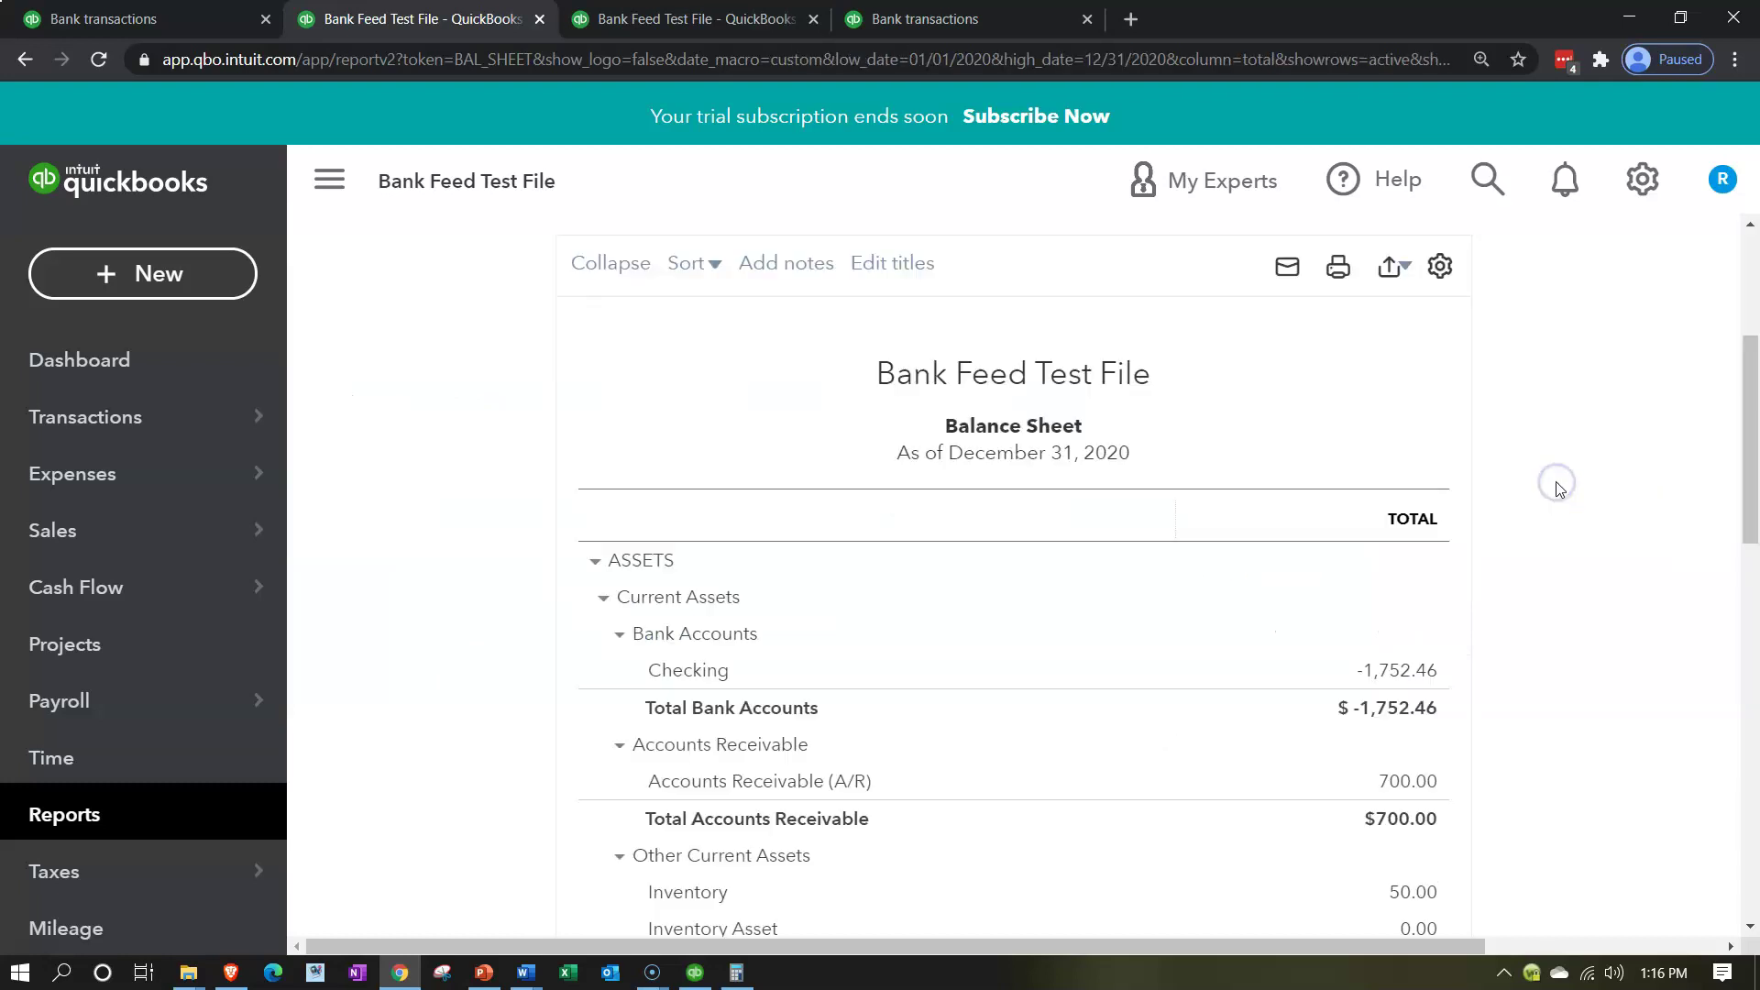
pyautogui.click(347, 187)
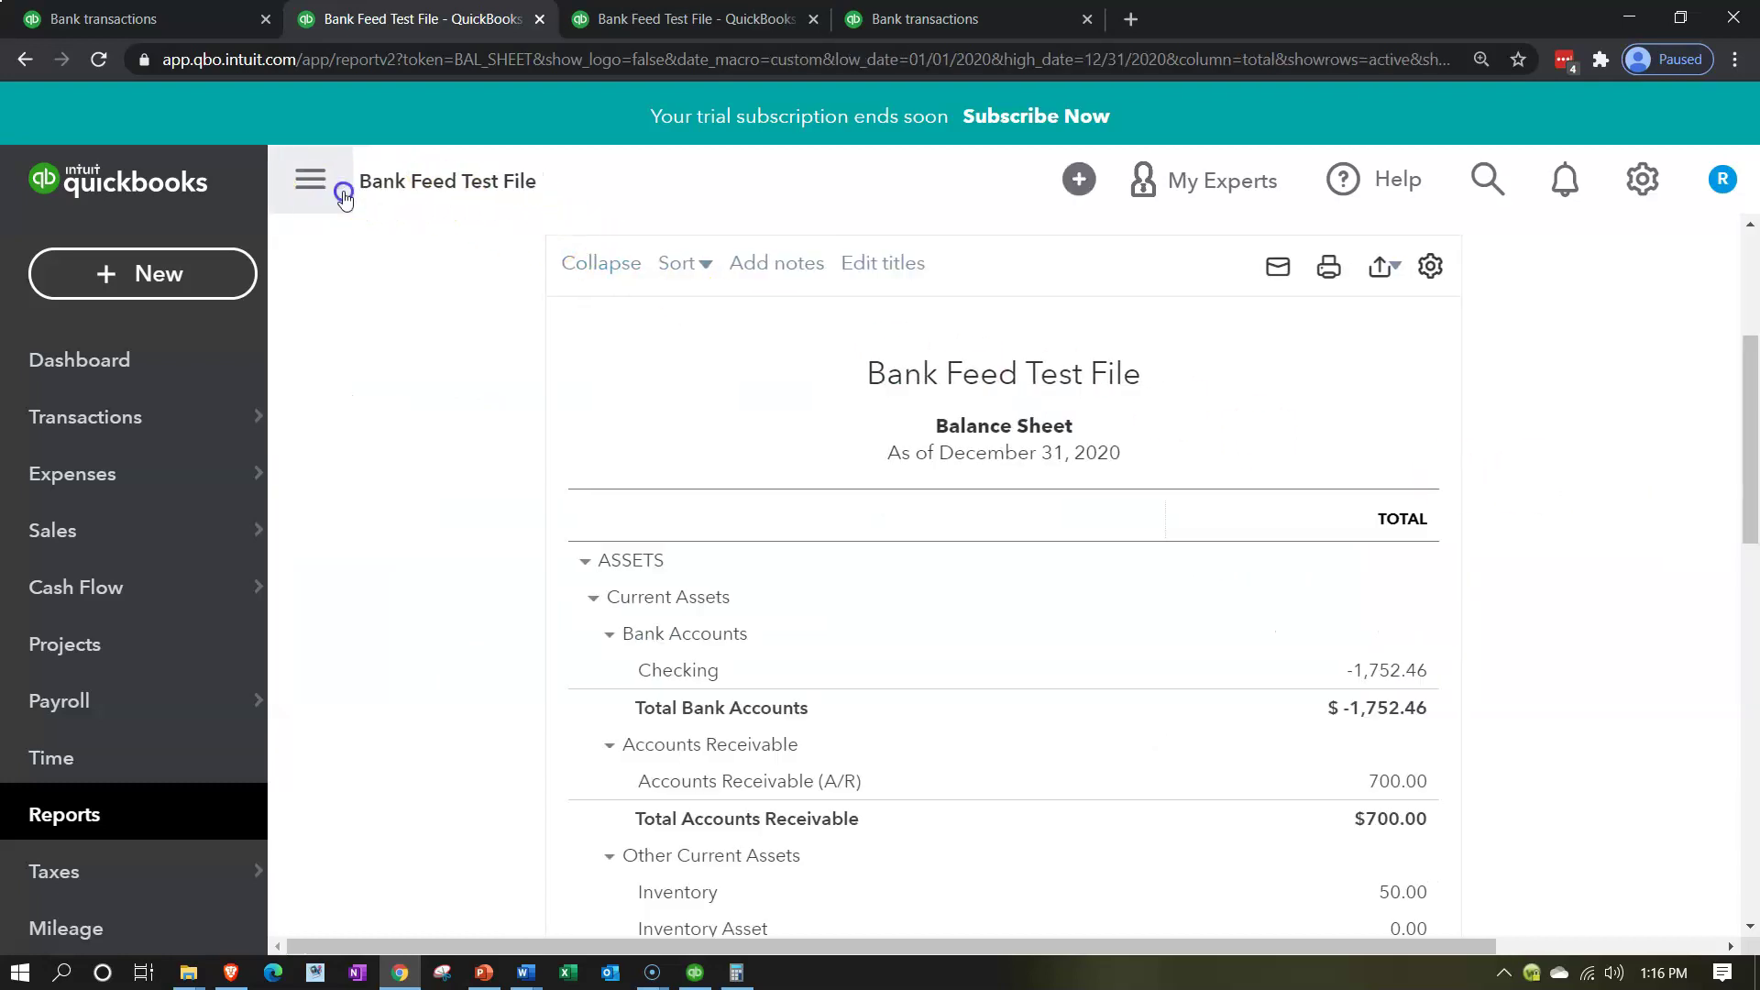
pyautogui.click(254, 605)
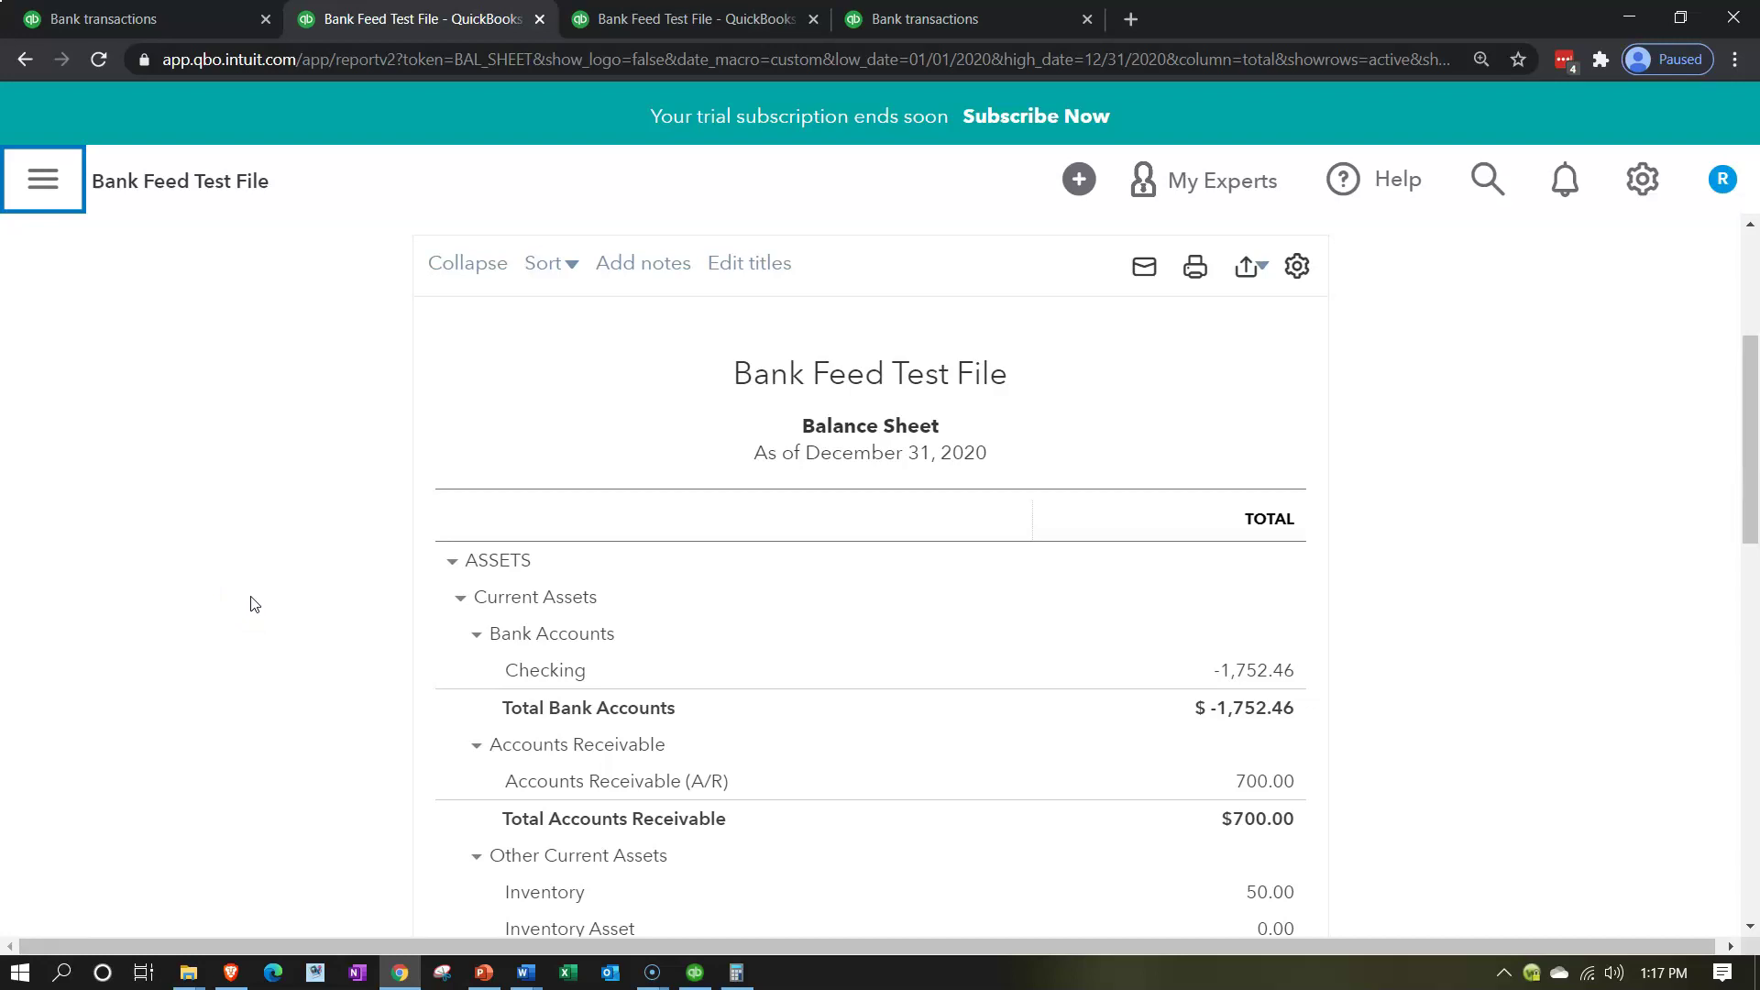
# Step: Start a new customer invoice in the fourth browser tab and return the page zoom to 100%
pyautogui.click(657, 21)
pyautogui.click(877, 20)
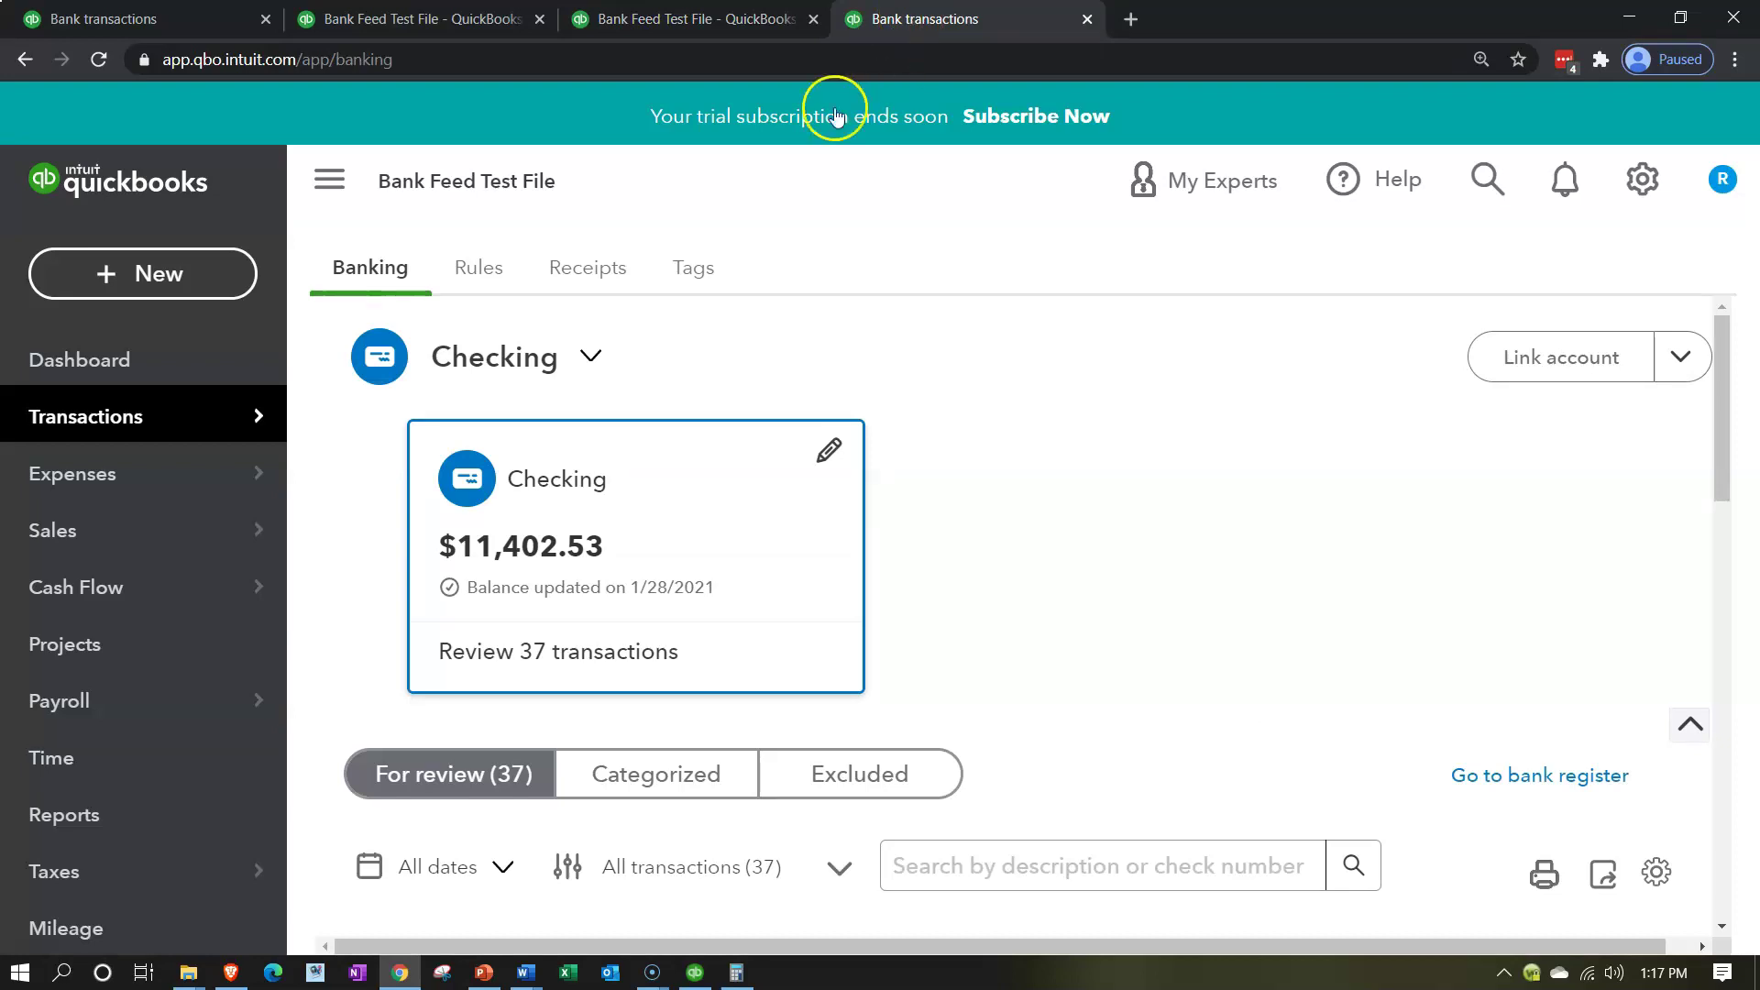
pyautogui.click(169, 272)
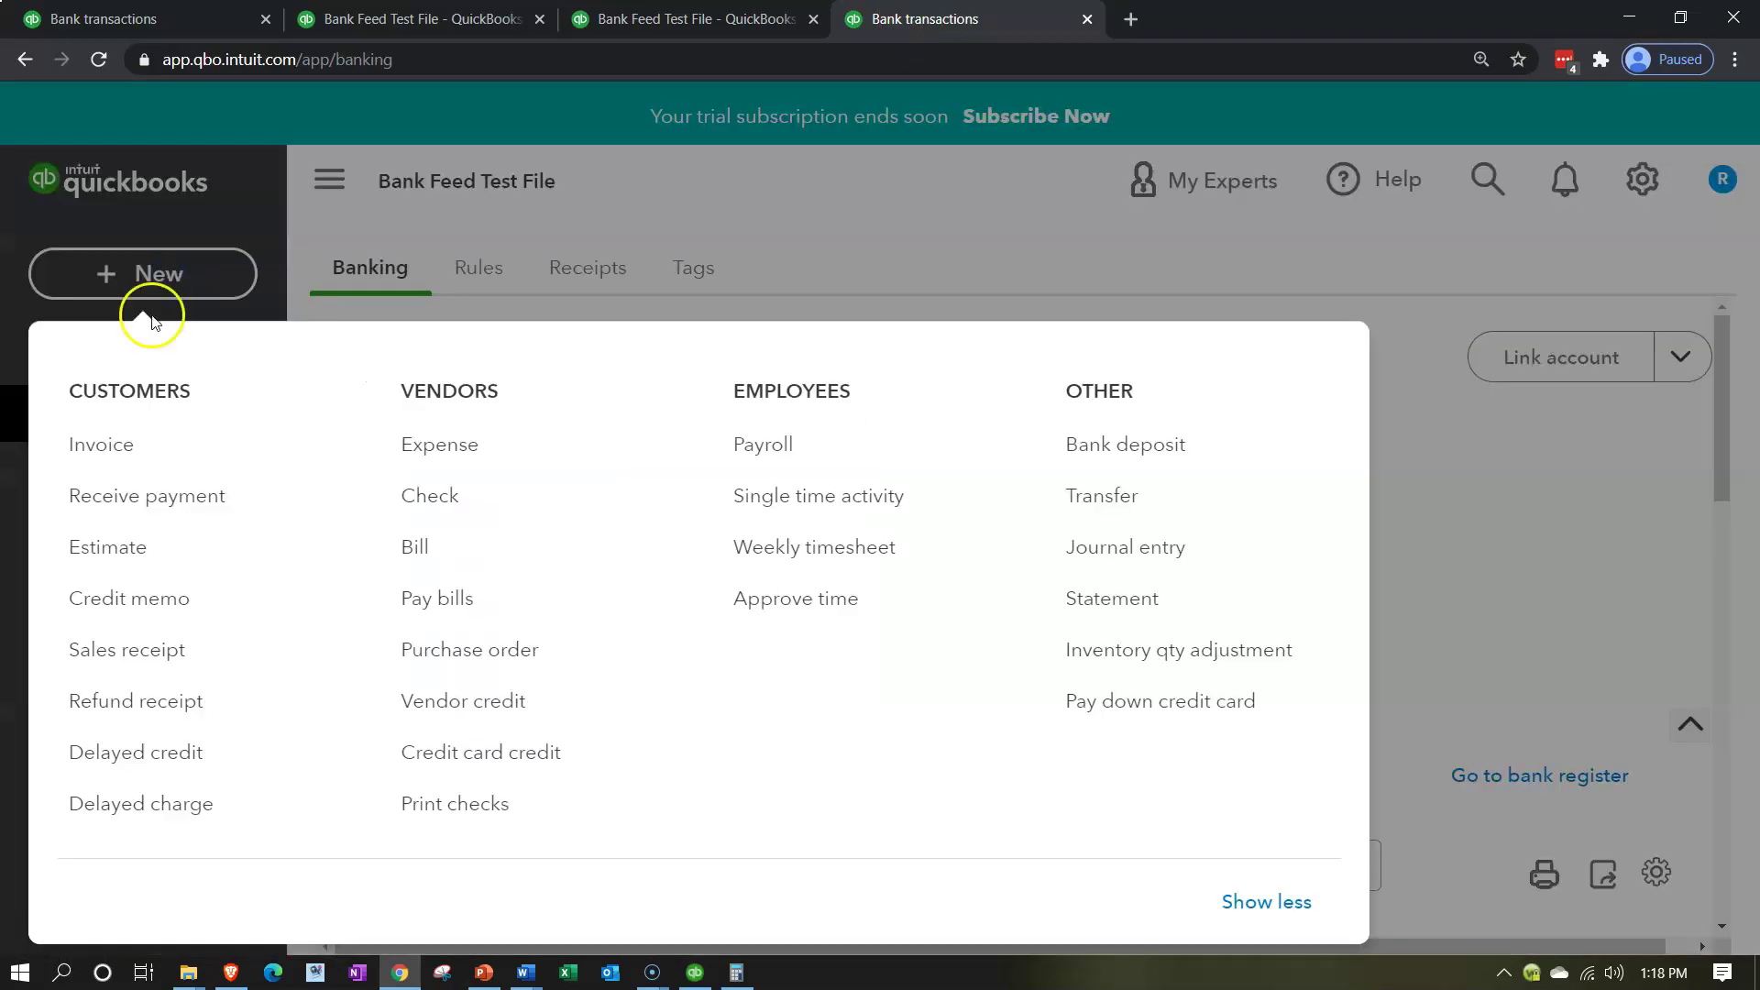
pyautogui.click(118, 444)
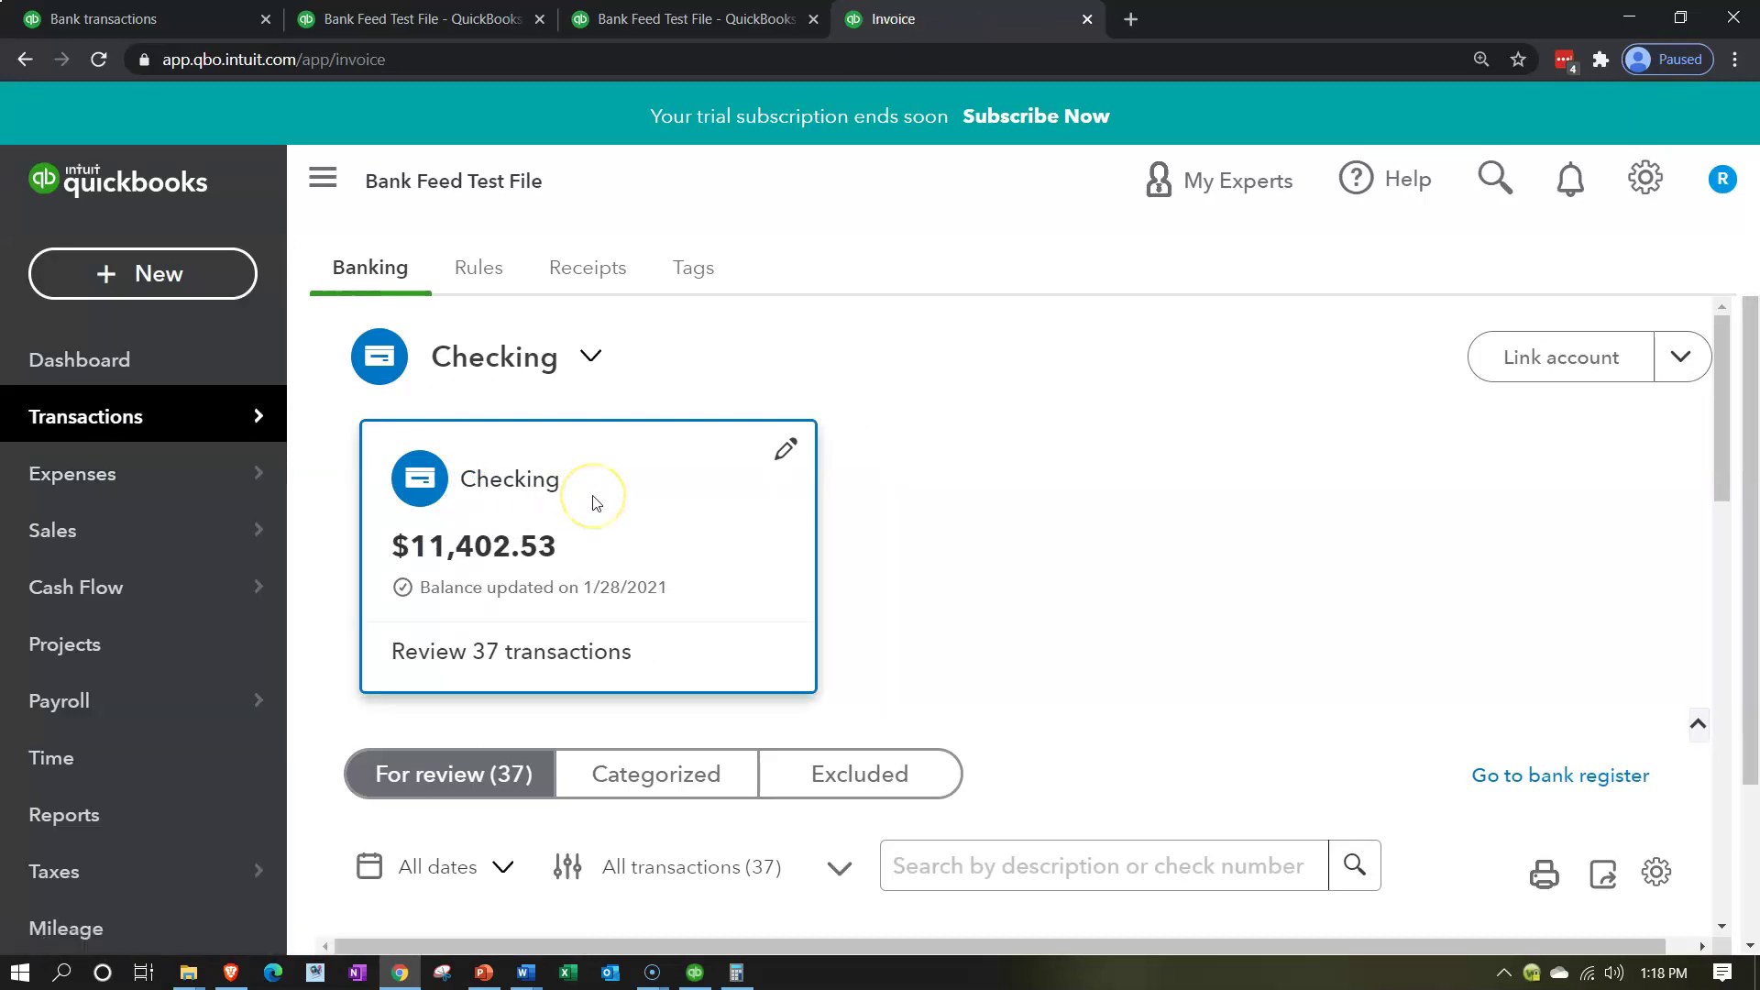
pyautogui.hotkey('ctrl', '-')
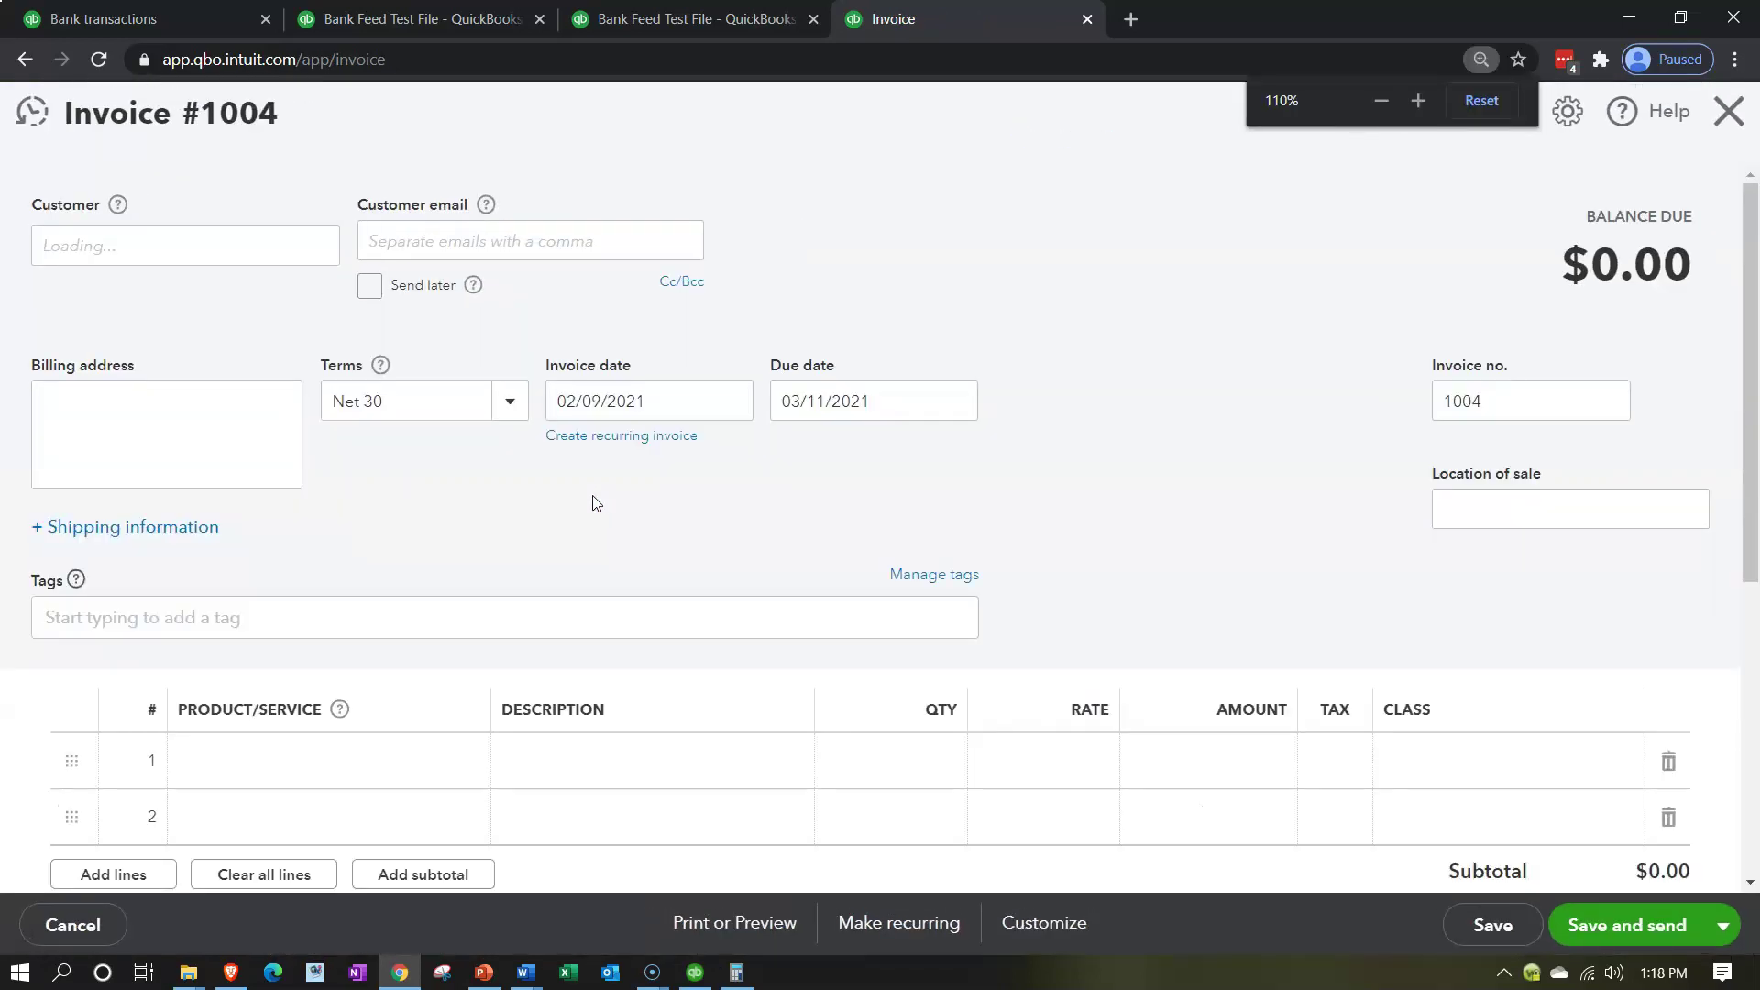
pyautogui.hotkey('ctrl', '-')
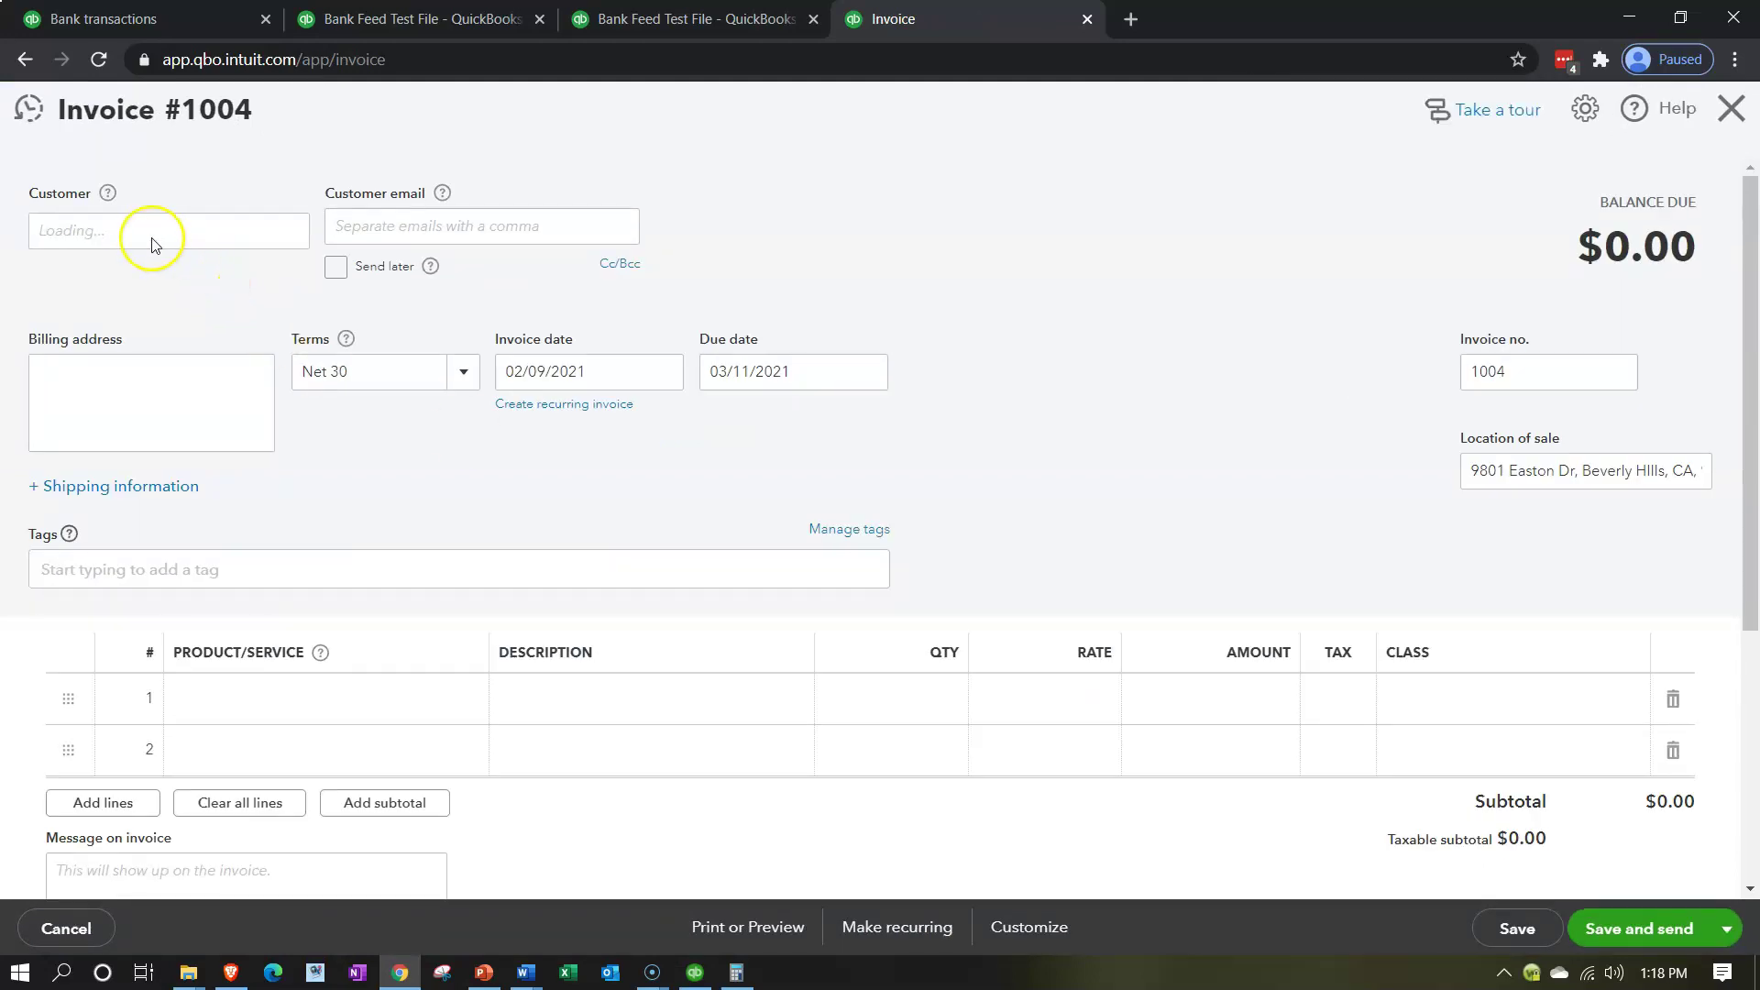
# Step: Add a new customer named Customer 4 to the invoice and save the customer record
pyautogui.click(129, 233)
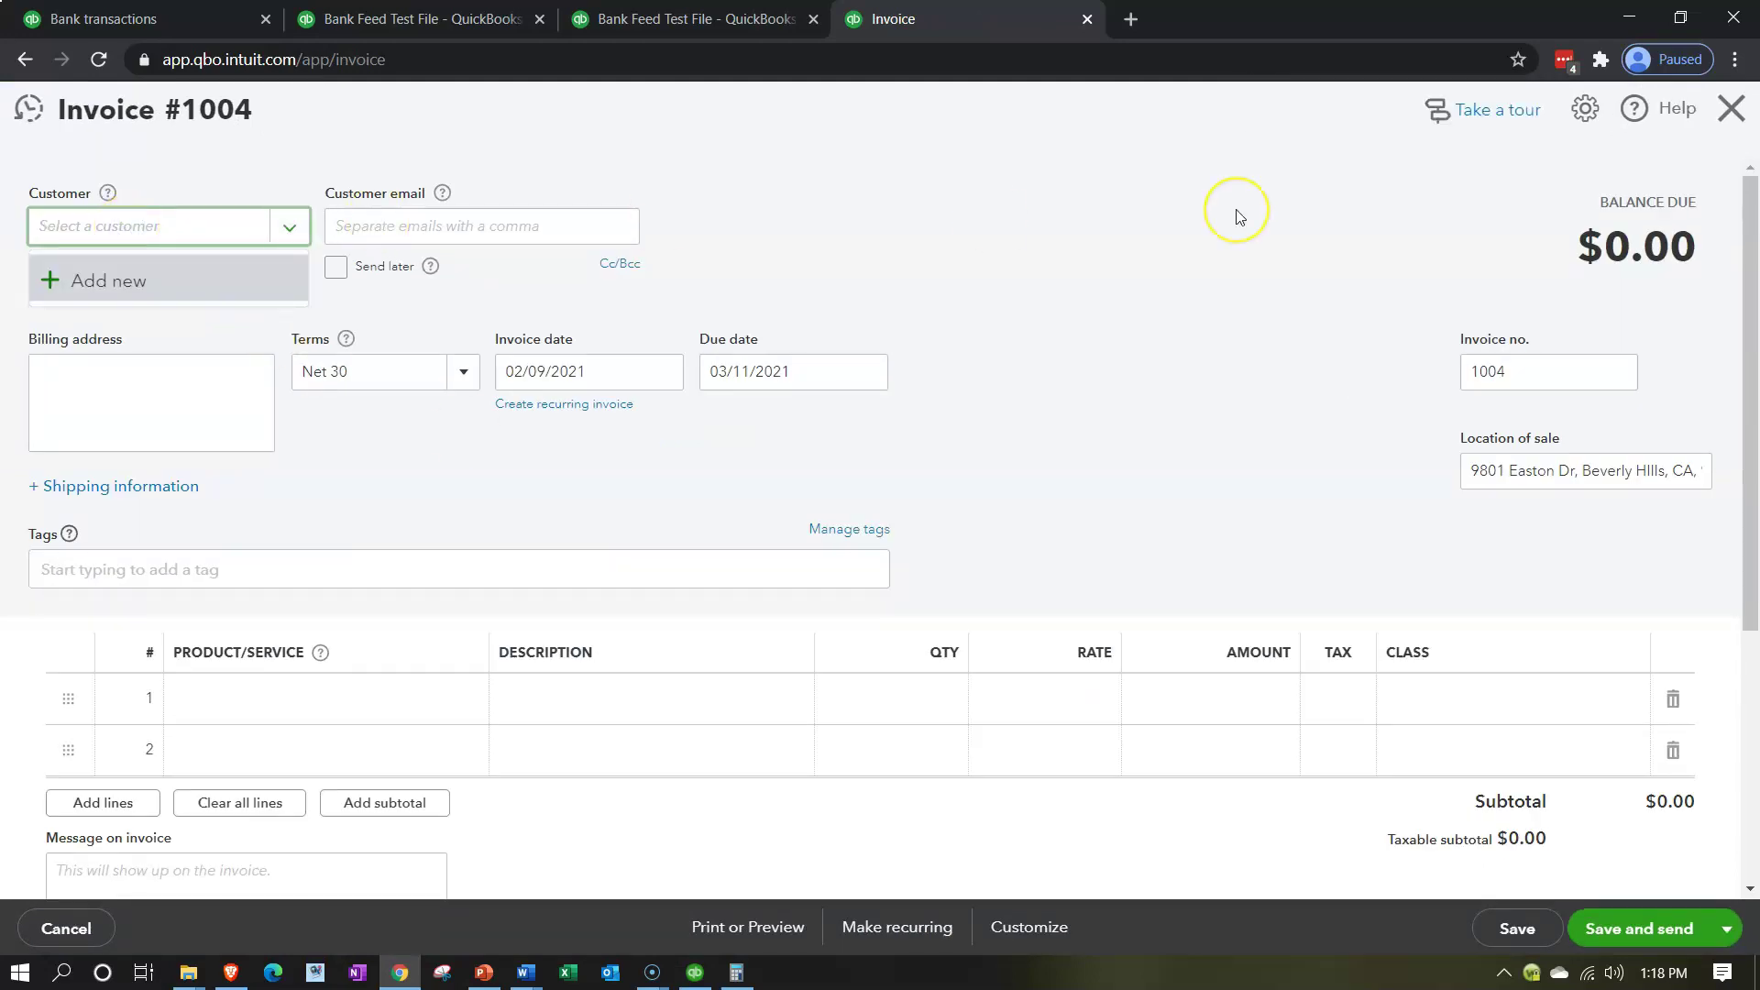
pyautogui.write('Customer 4')
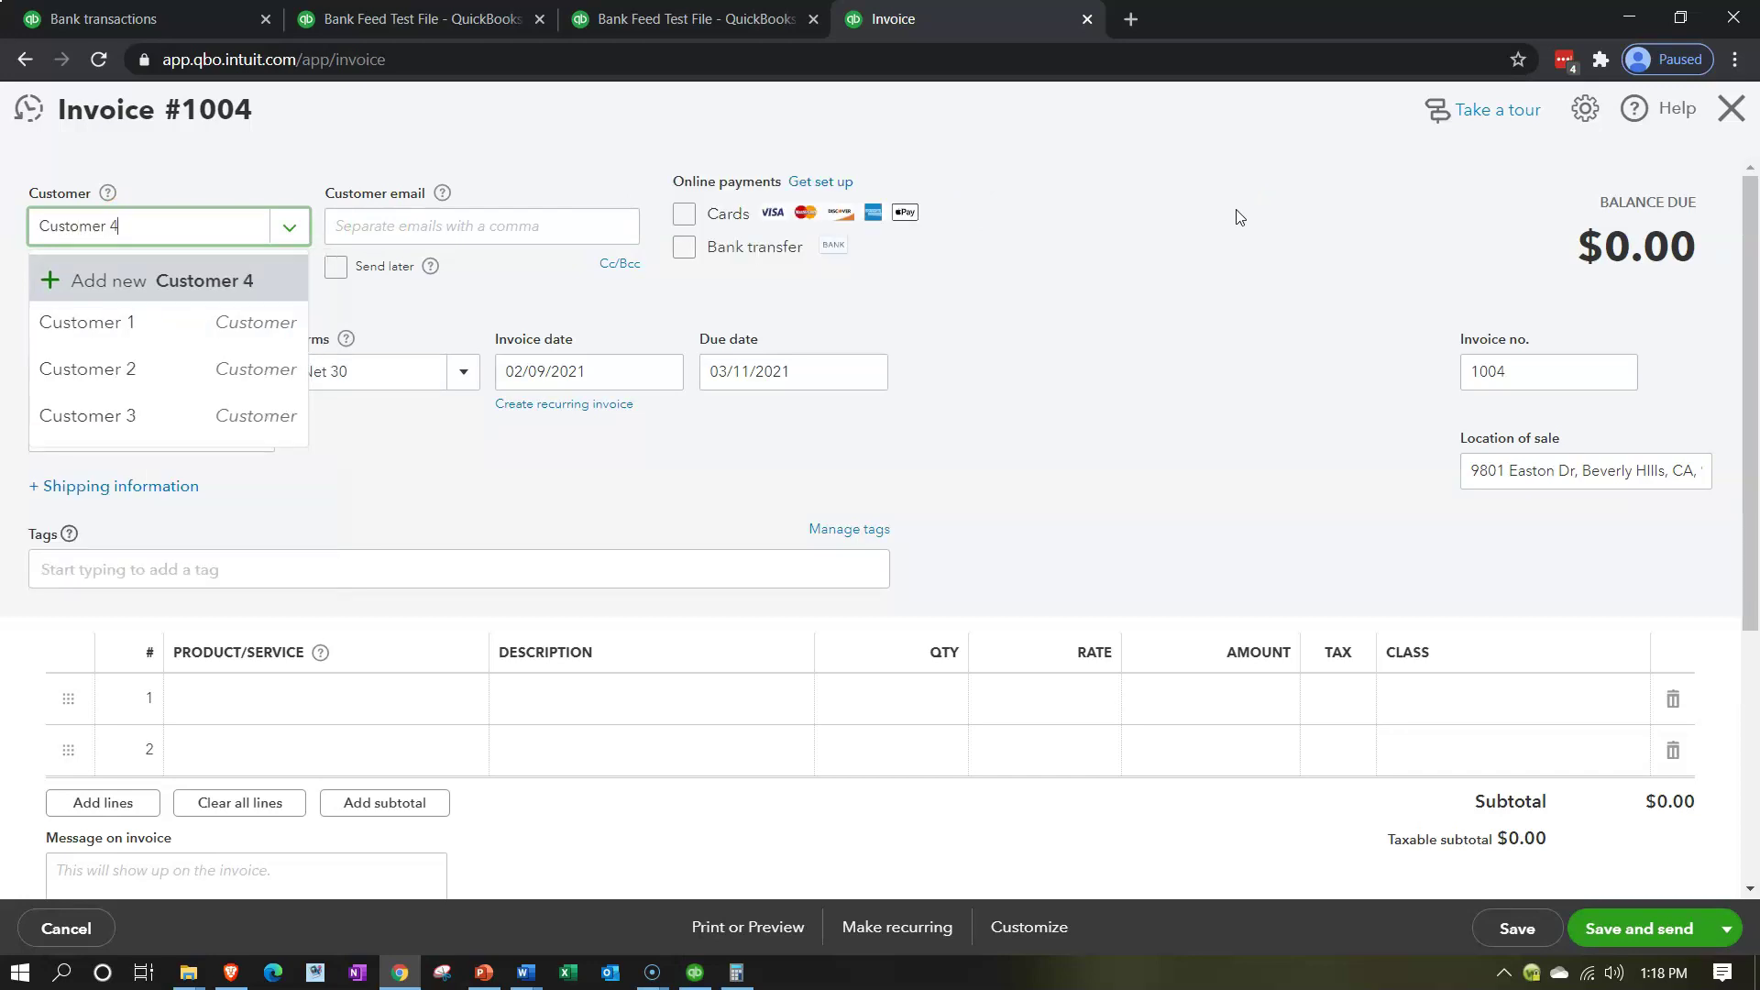
pyautogui.press('Tab')
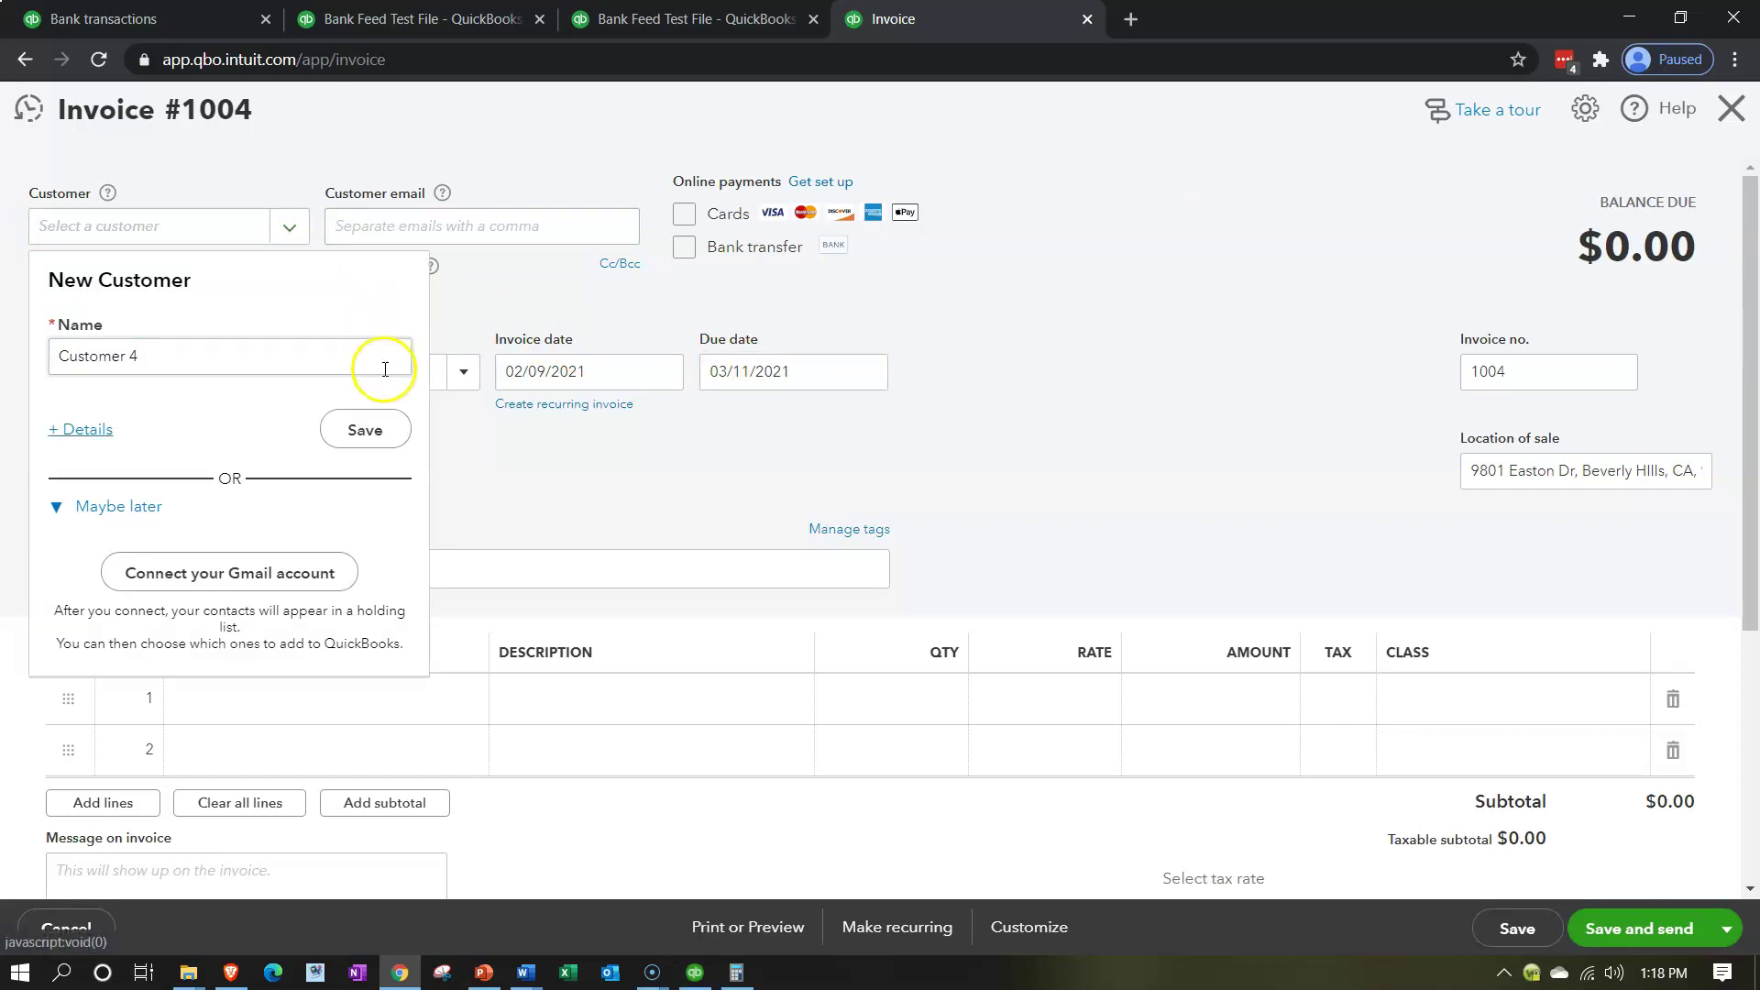
pyautogui.click(378, 436)
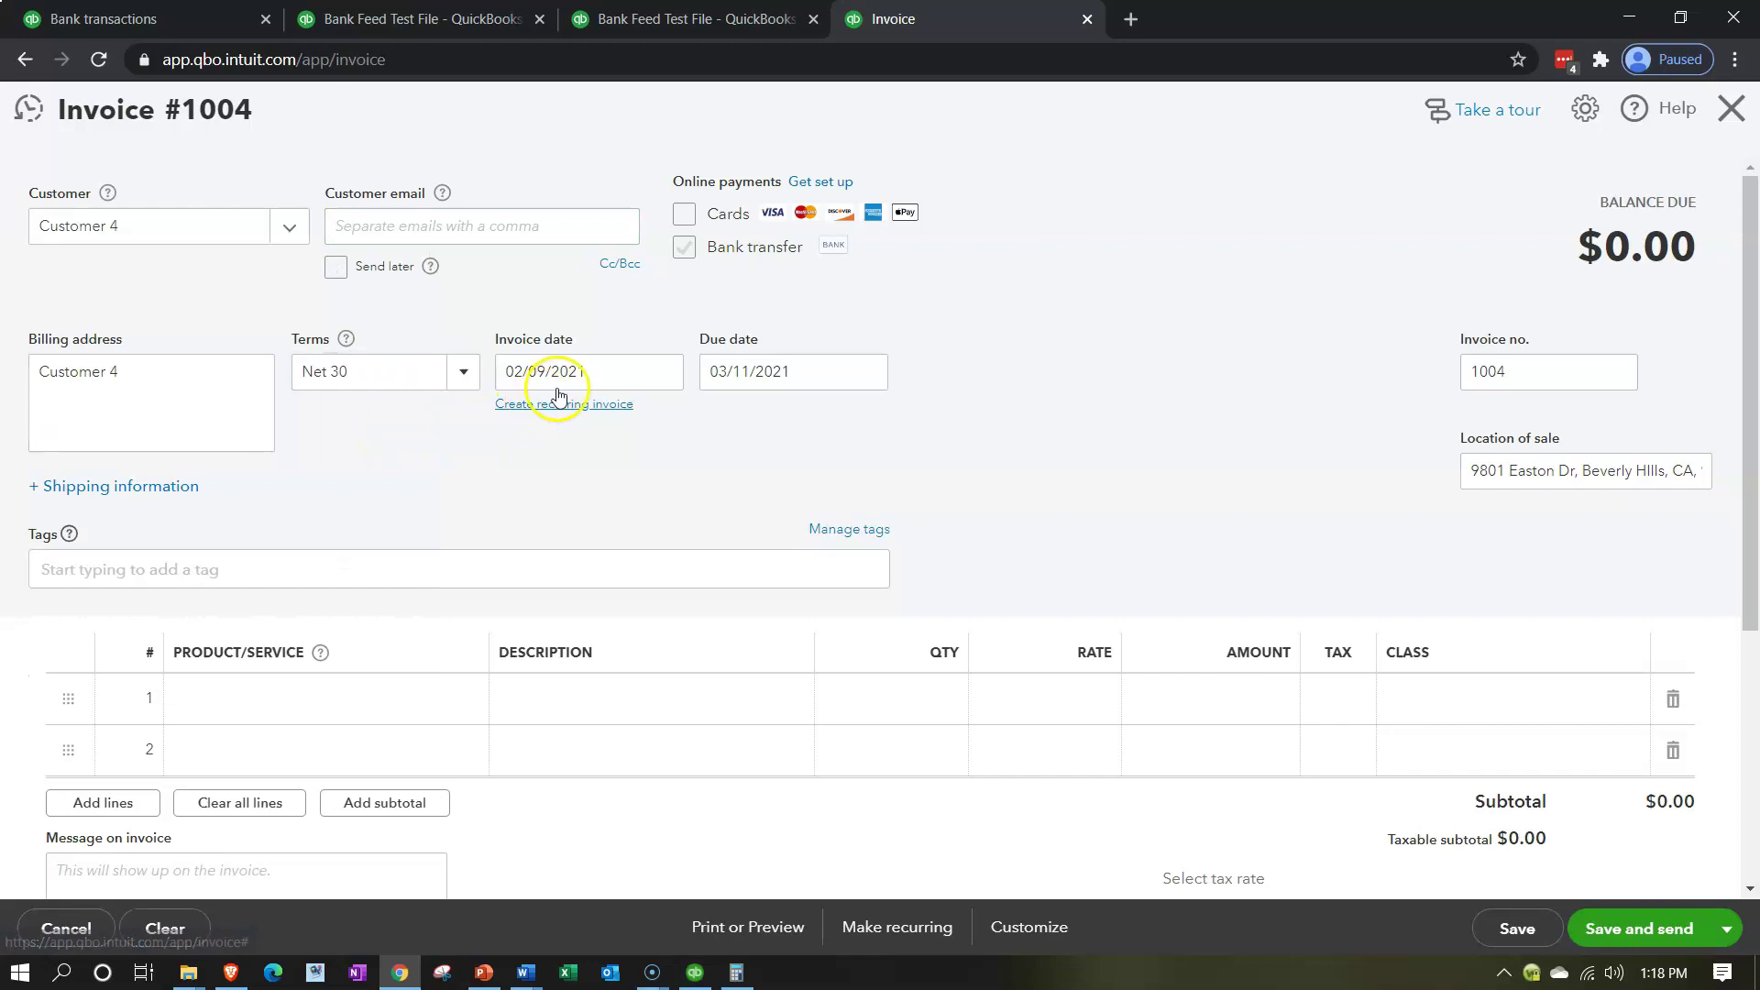
# Step: Set the invoice date to 06/15/2020
pyautogui.press('Tab')
pyautogui.press('Tab')
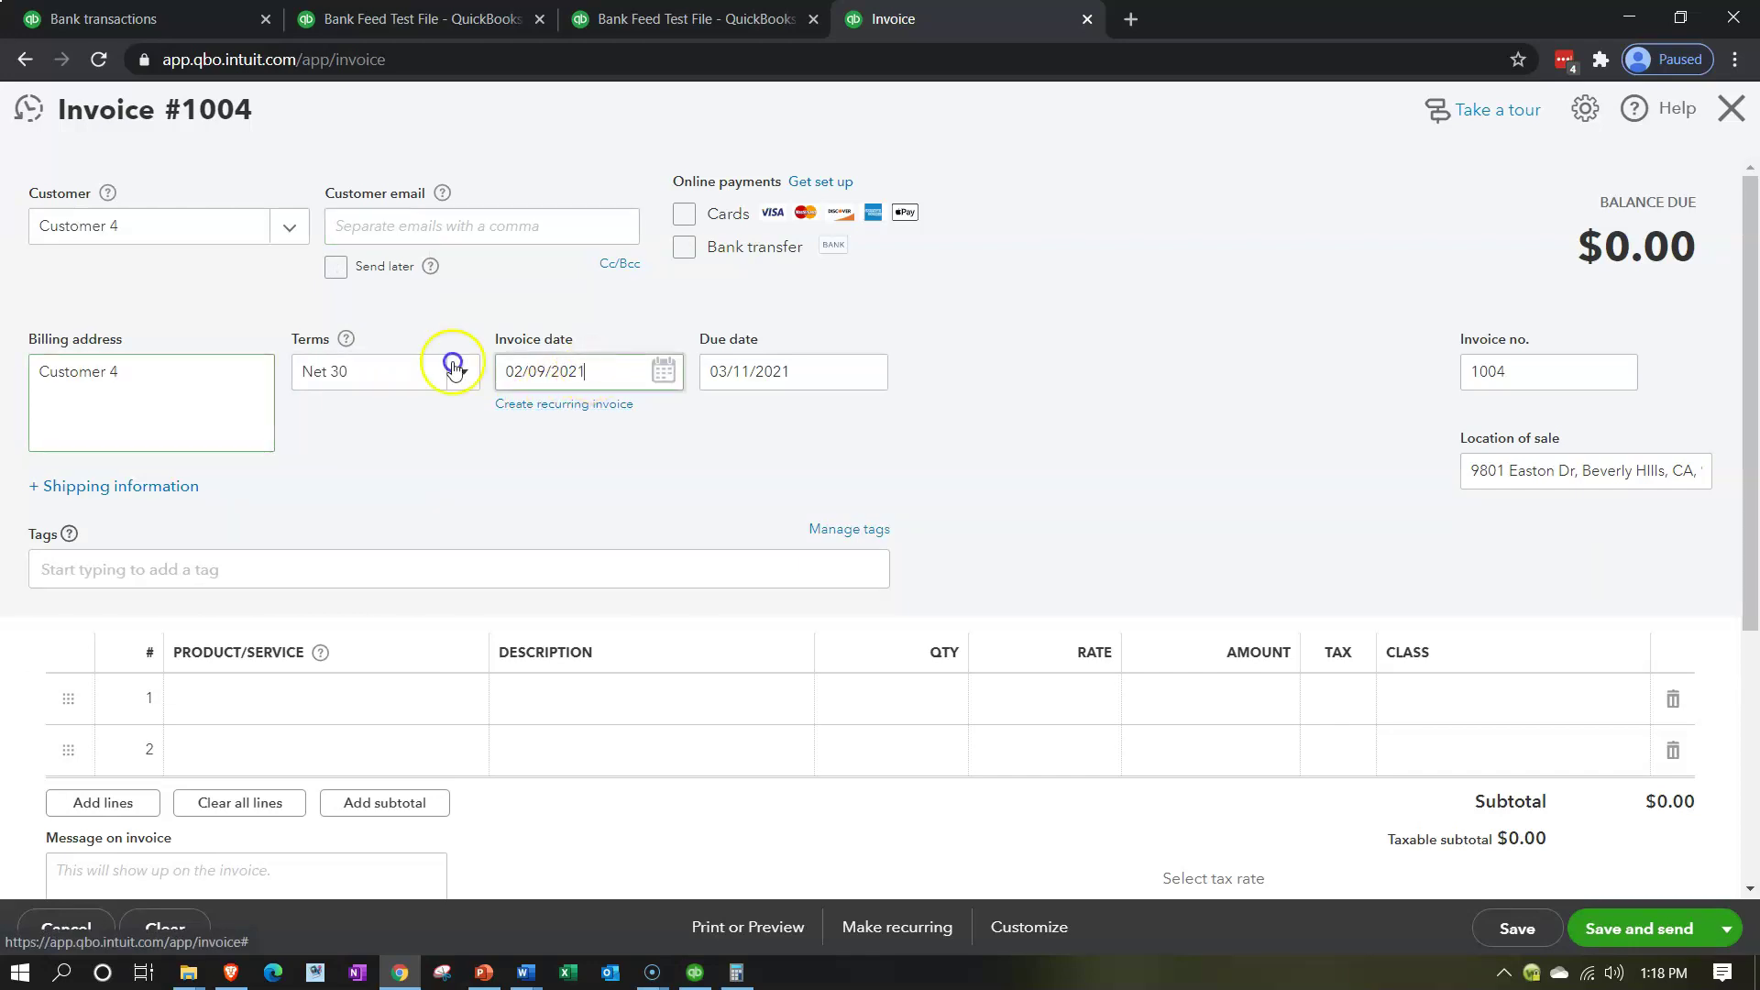
pyautogui.write('0')
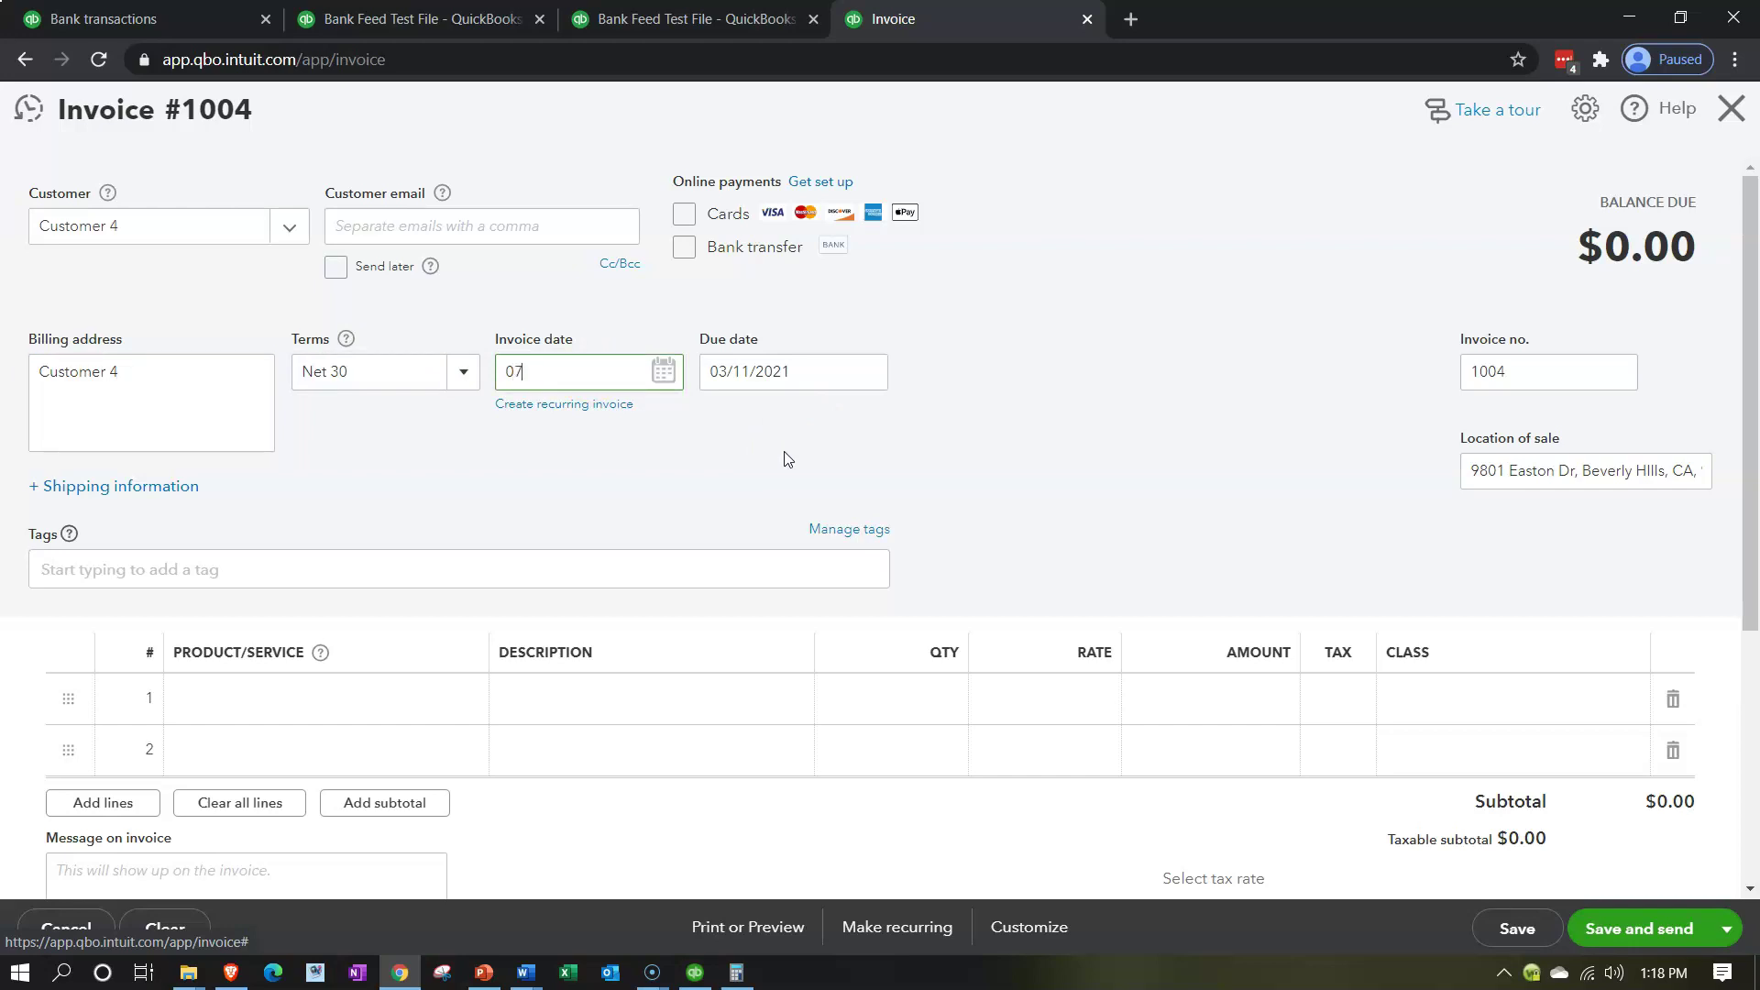
pyautogui.write('6/15/2020')
pyautogui.press('Tab')
pyautogui.press('Tab')
pyautogui.press('Tab')
pyautogui.press('Tab')
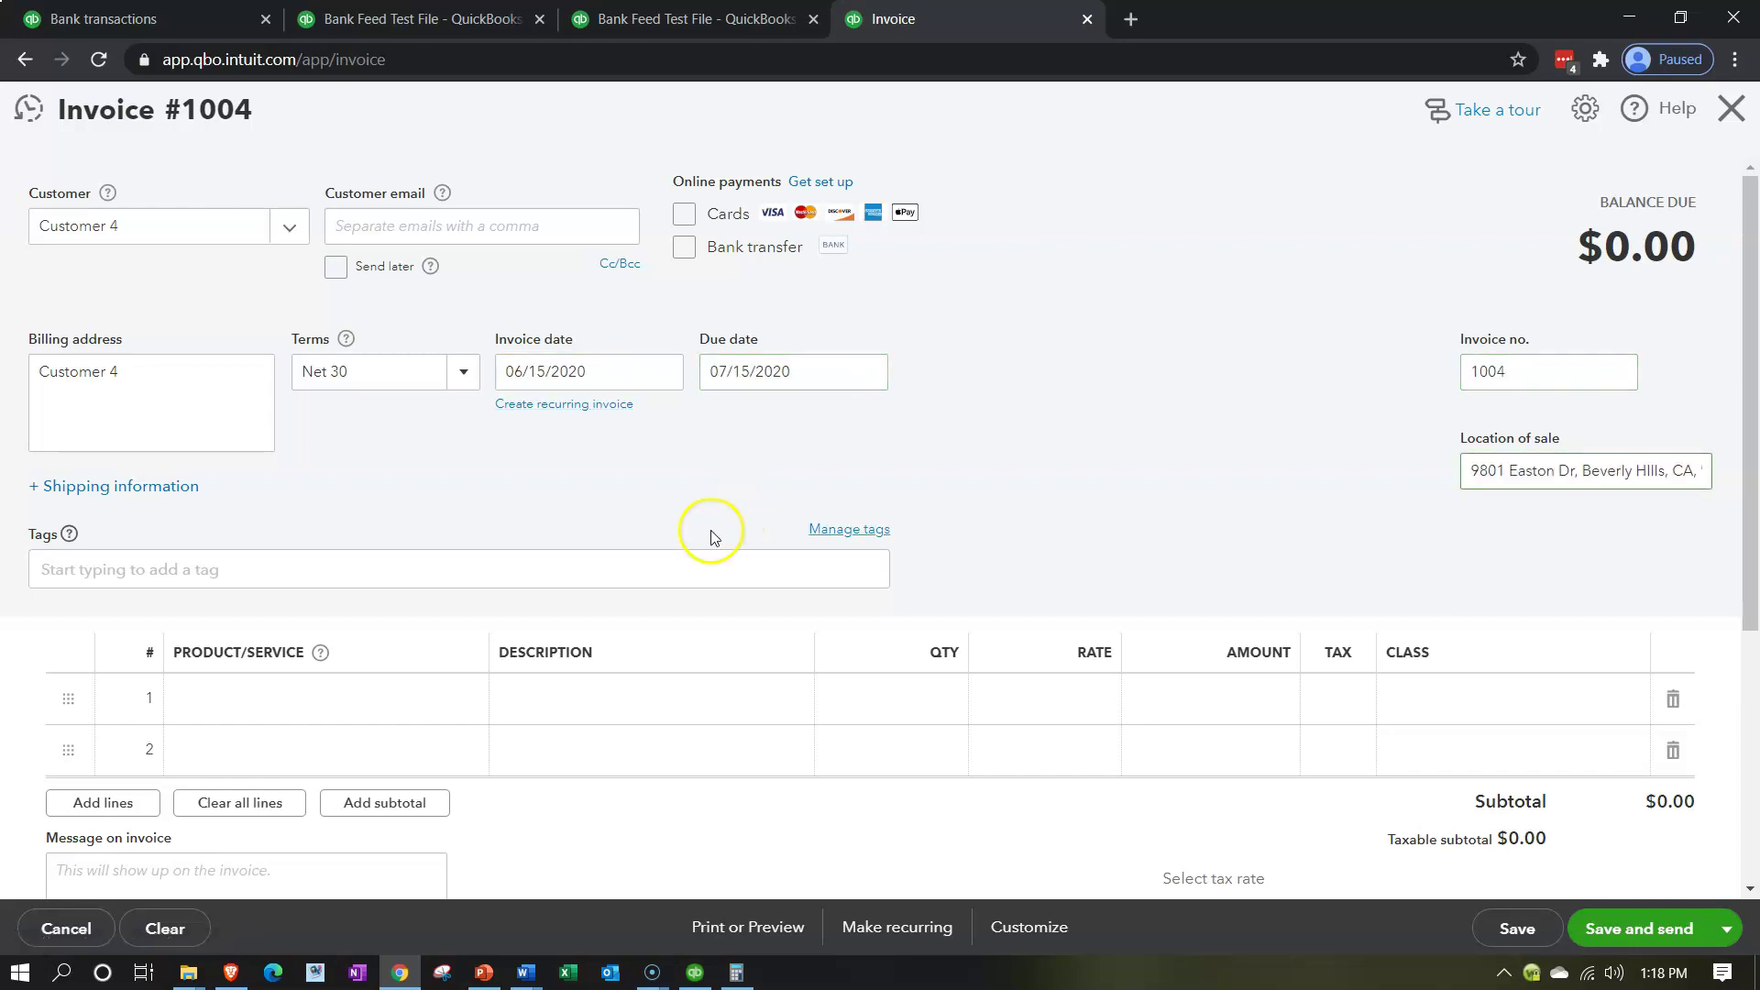
# Step: Enter Item 15 as the product on the first invoice line and add it as a new Service item
pyautogui.click(282, 697)
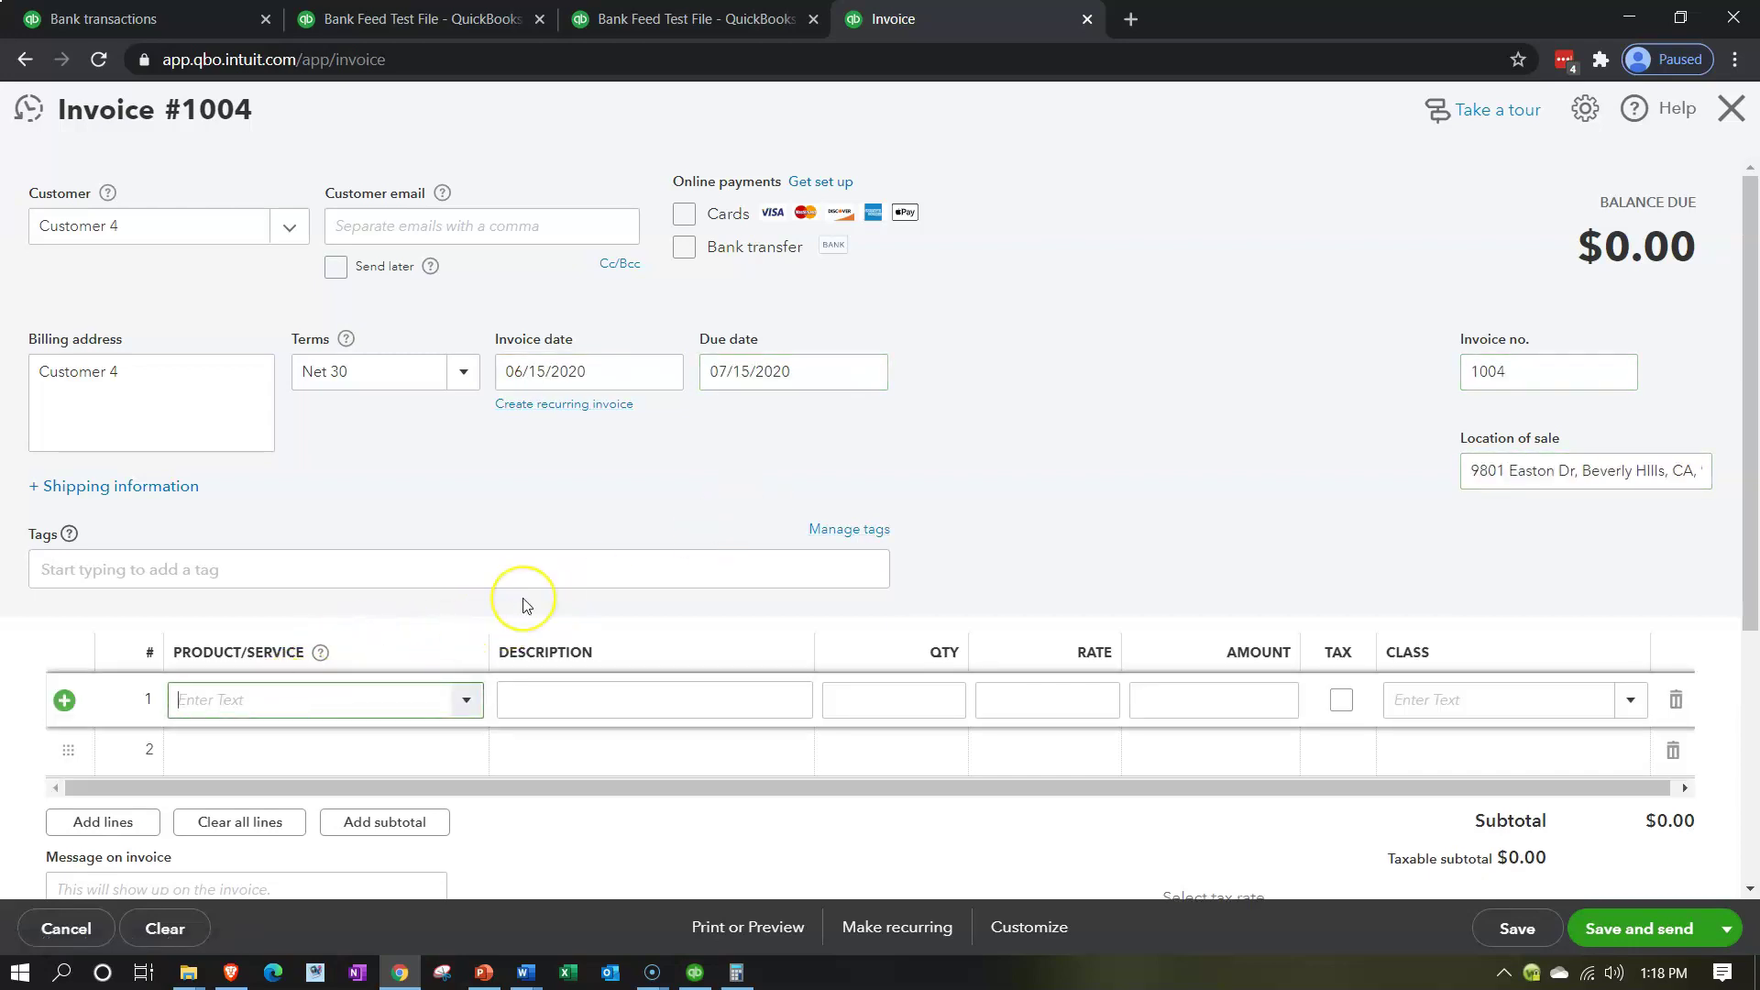
pyautogui.write('I')
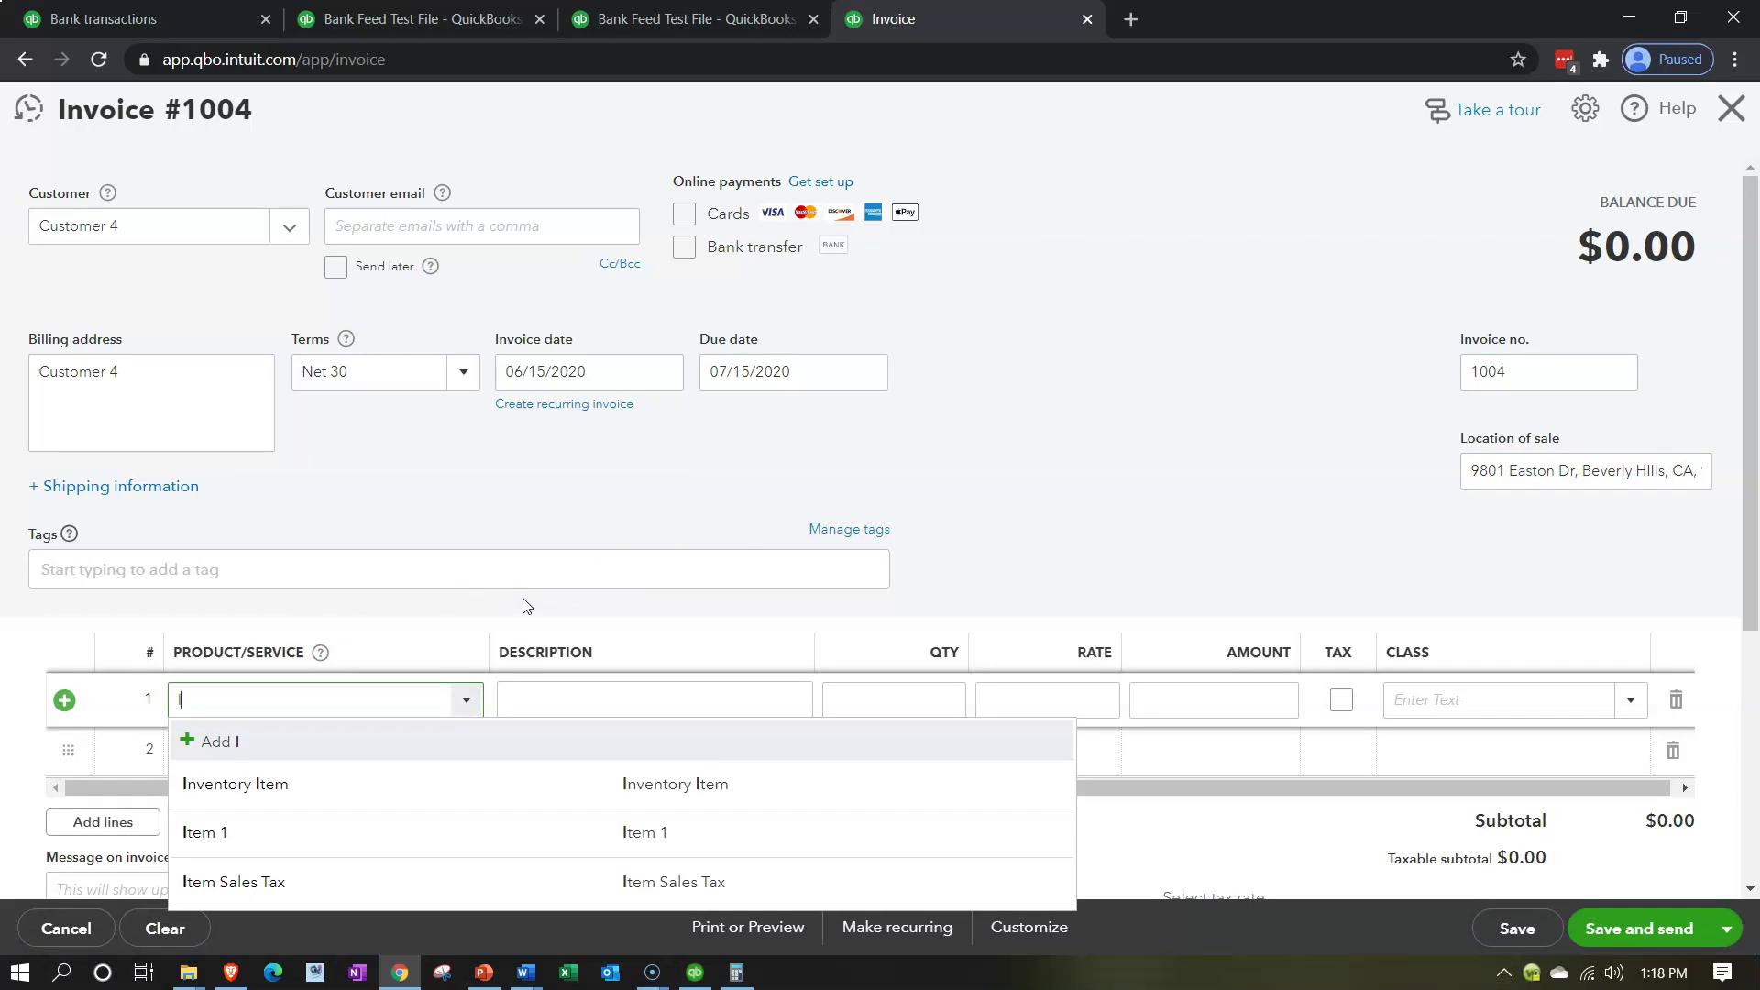
pyautogui.press('BackSpace')
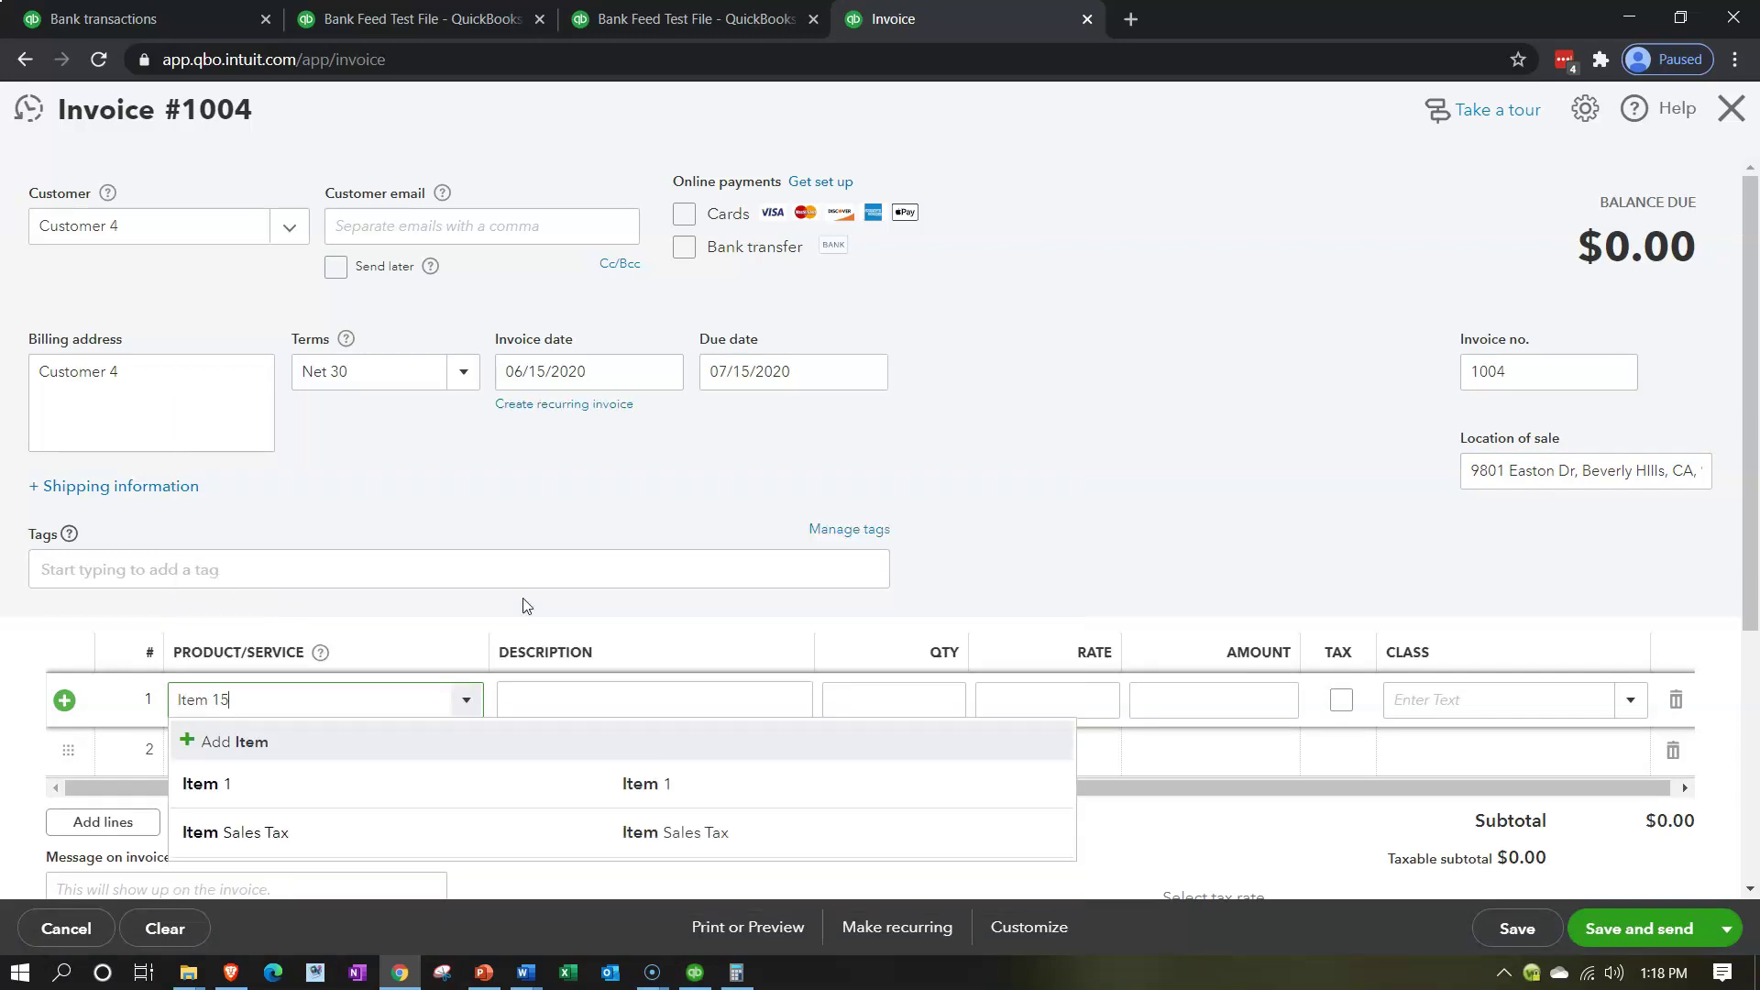
pyautogui.click(1051, 513)
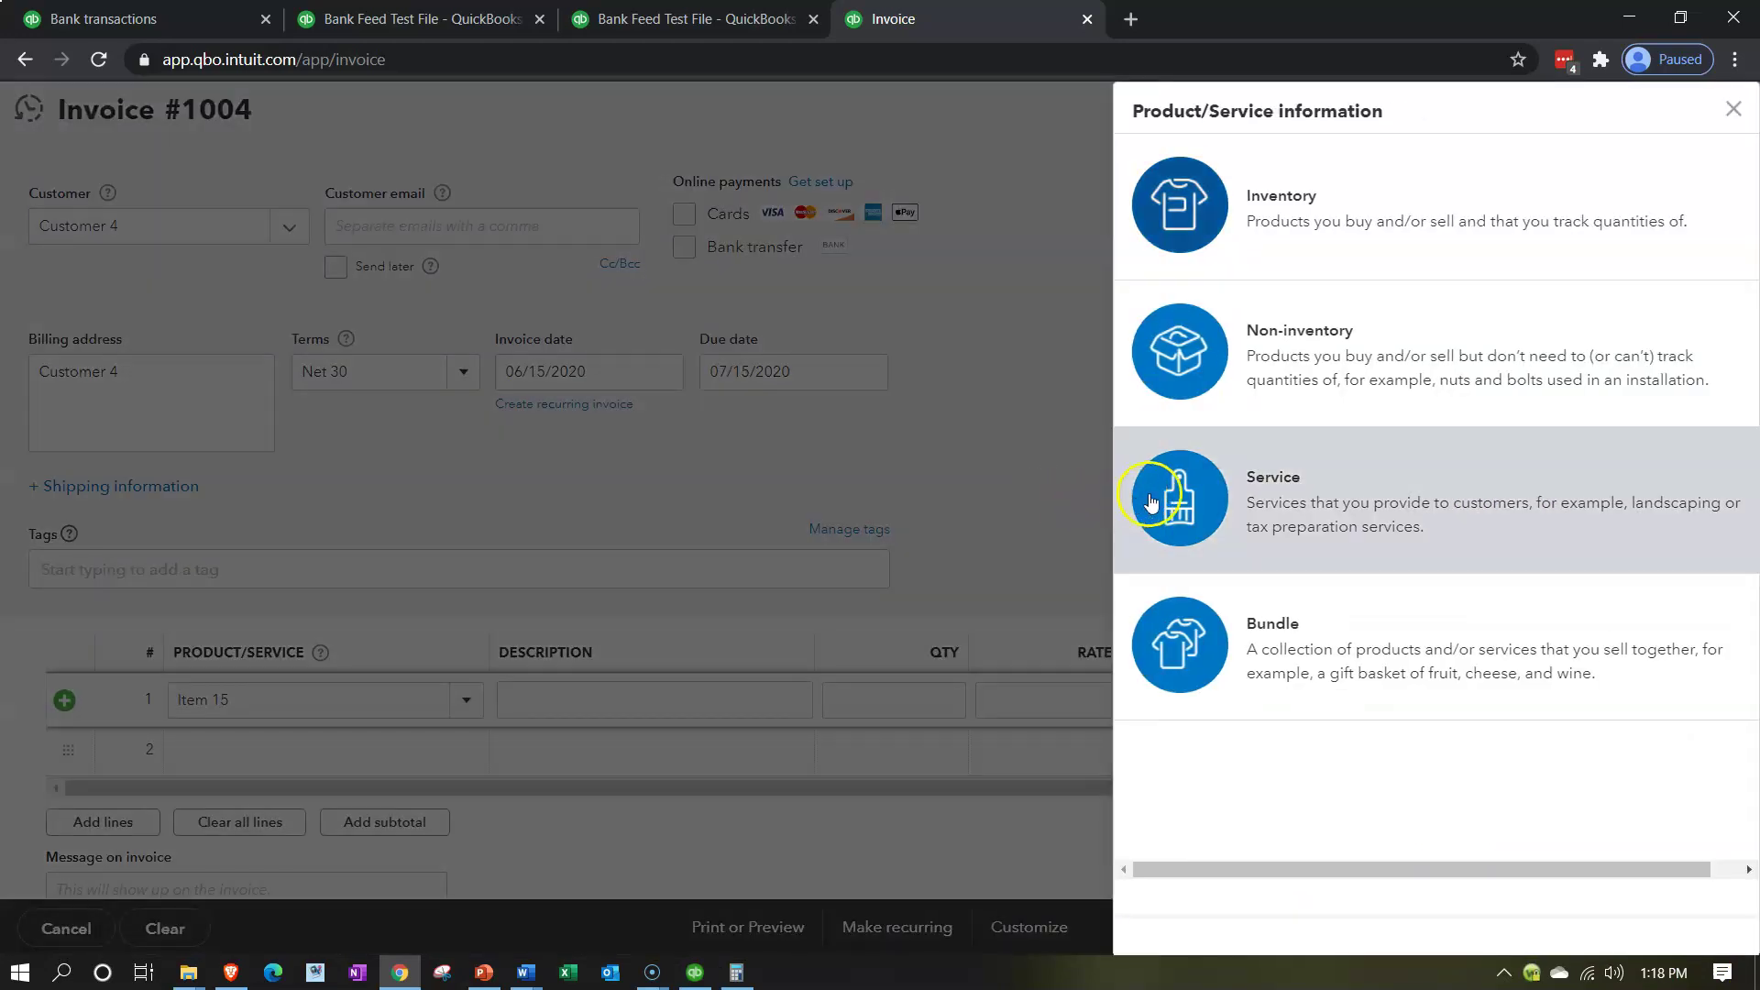
pyautogui.click(1191, 541)
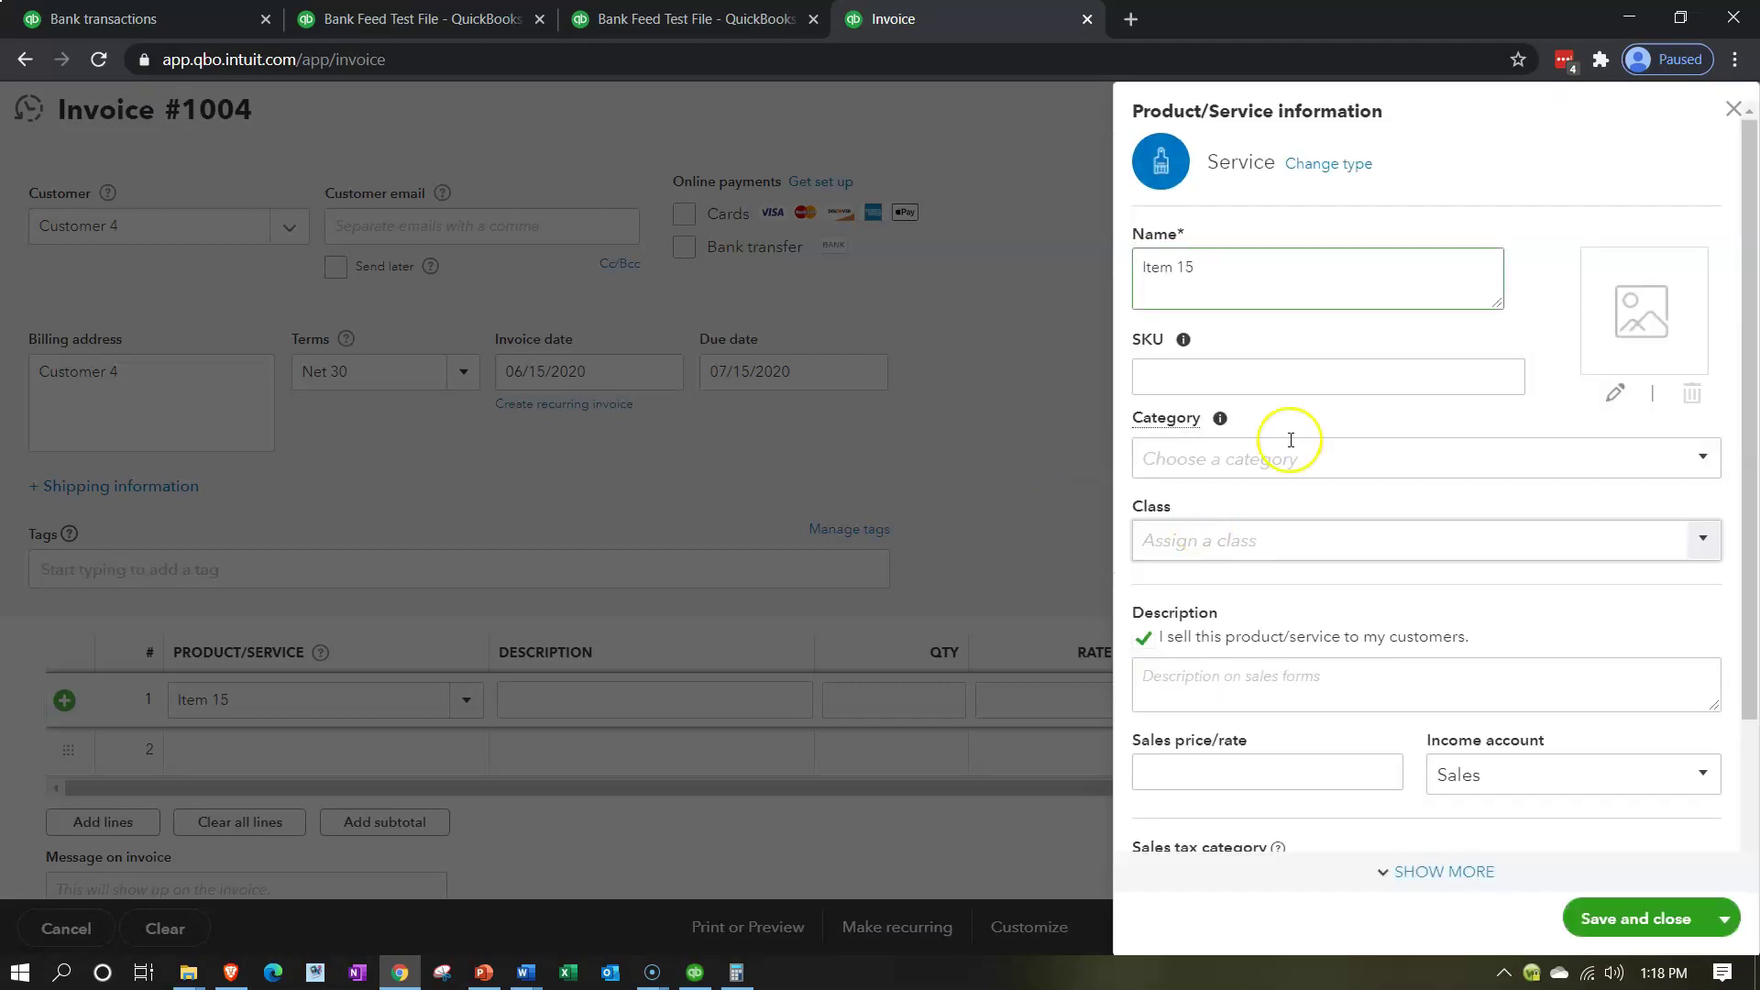
# Step: Copy the item name Item 15 into the service's sales description
pyautogui.moveTo(1217, 266); pyautogui.dragTo(1133, 263)
pyautogui.hotkey('ctrl', 'c')
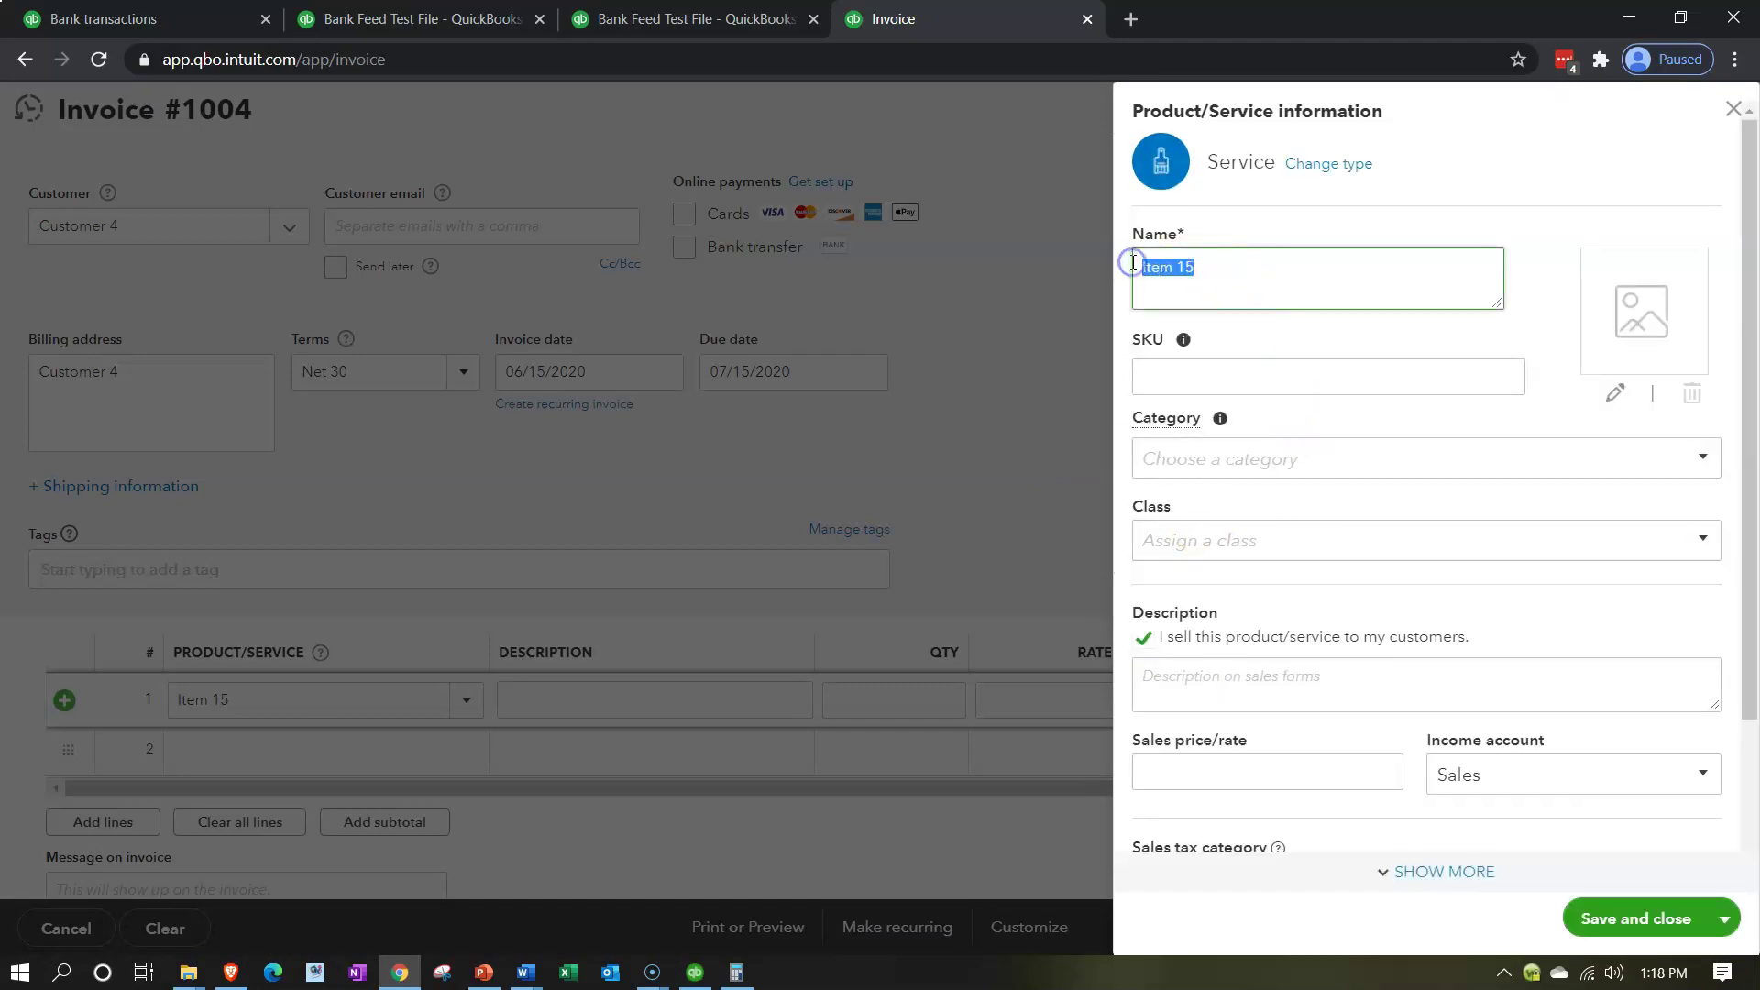
pyautogui.scroll(-1, 1504, 507)
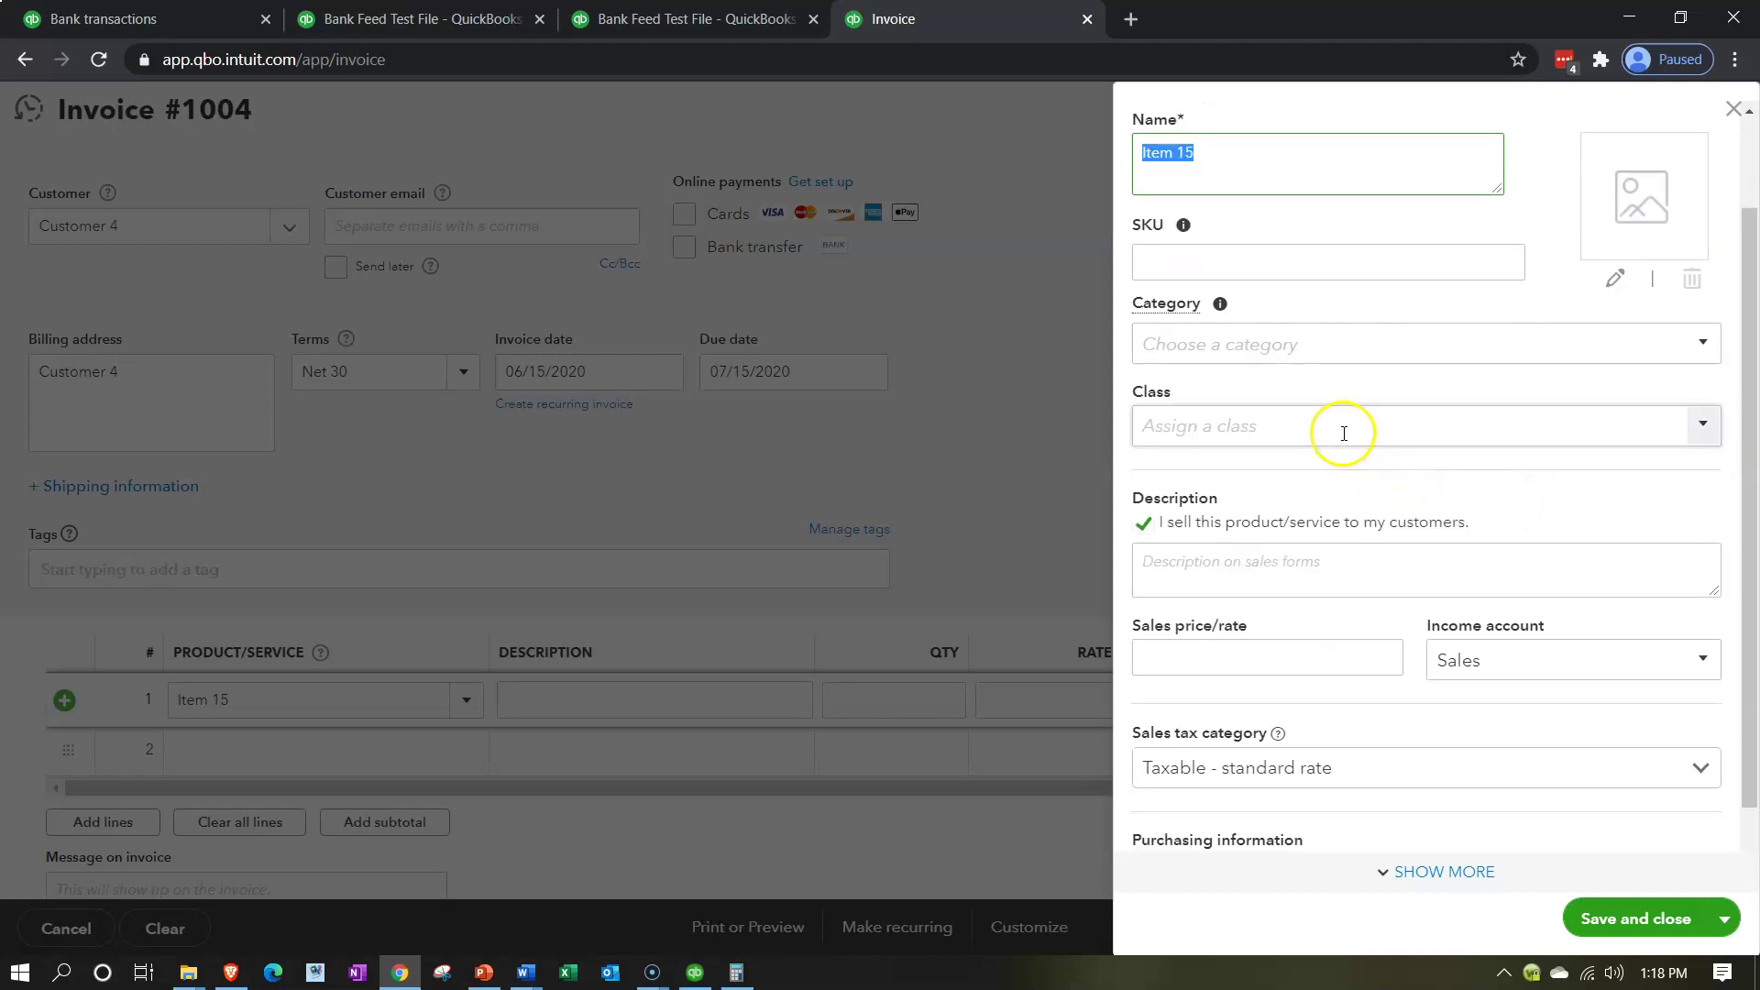
pyautogui.scroll(-1, 1301, 450)
pyautogui.click(1220, 516)
pyautogui.hotkey('ctrl', 'v')
# Step: Set the service's sales price to 195.47, make it Nontaxable, and save the item
pyautogui.click(1237, 560)
pyautogui.click(1222, 588)
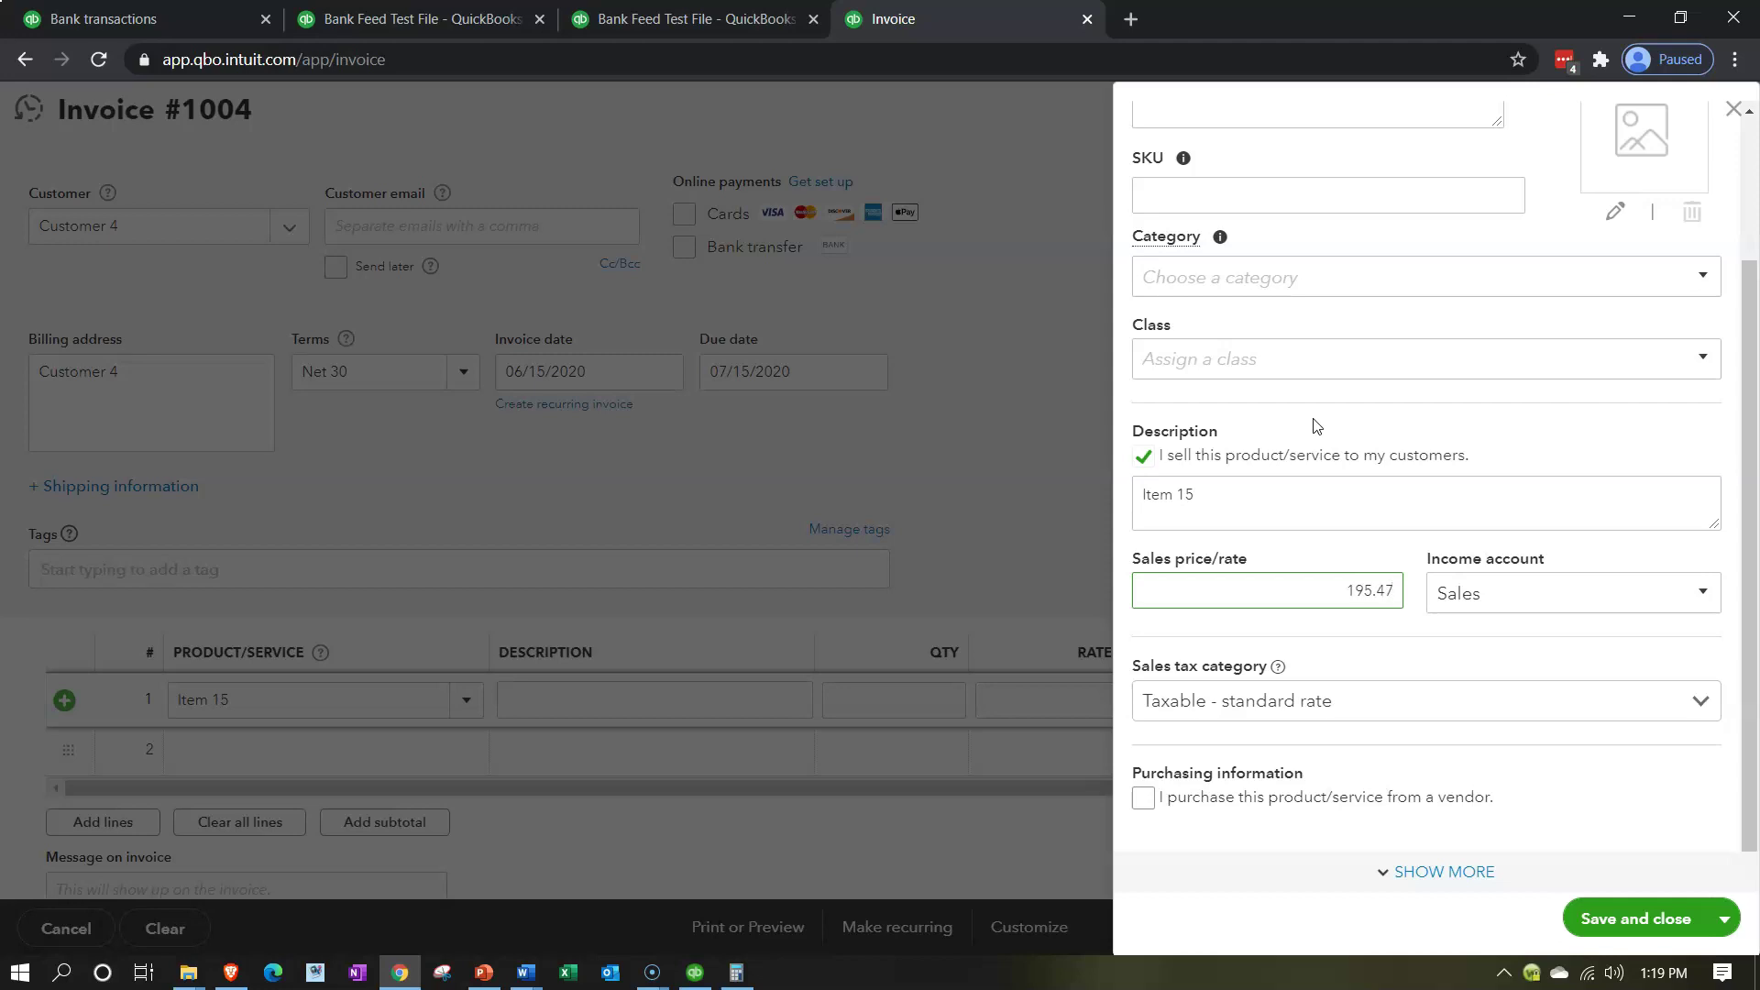
pyautogui.press('Tab')
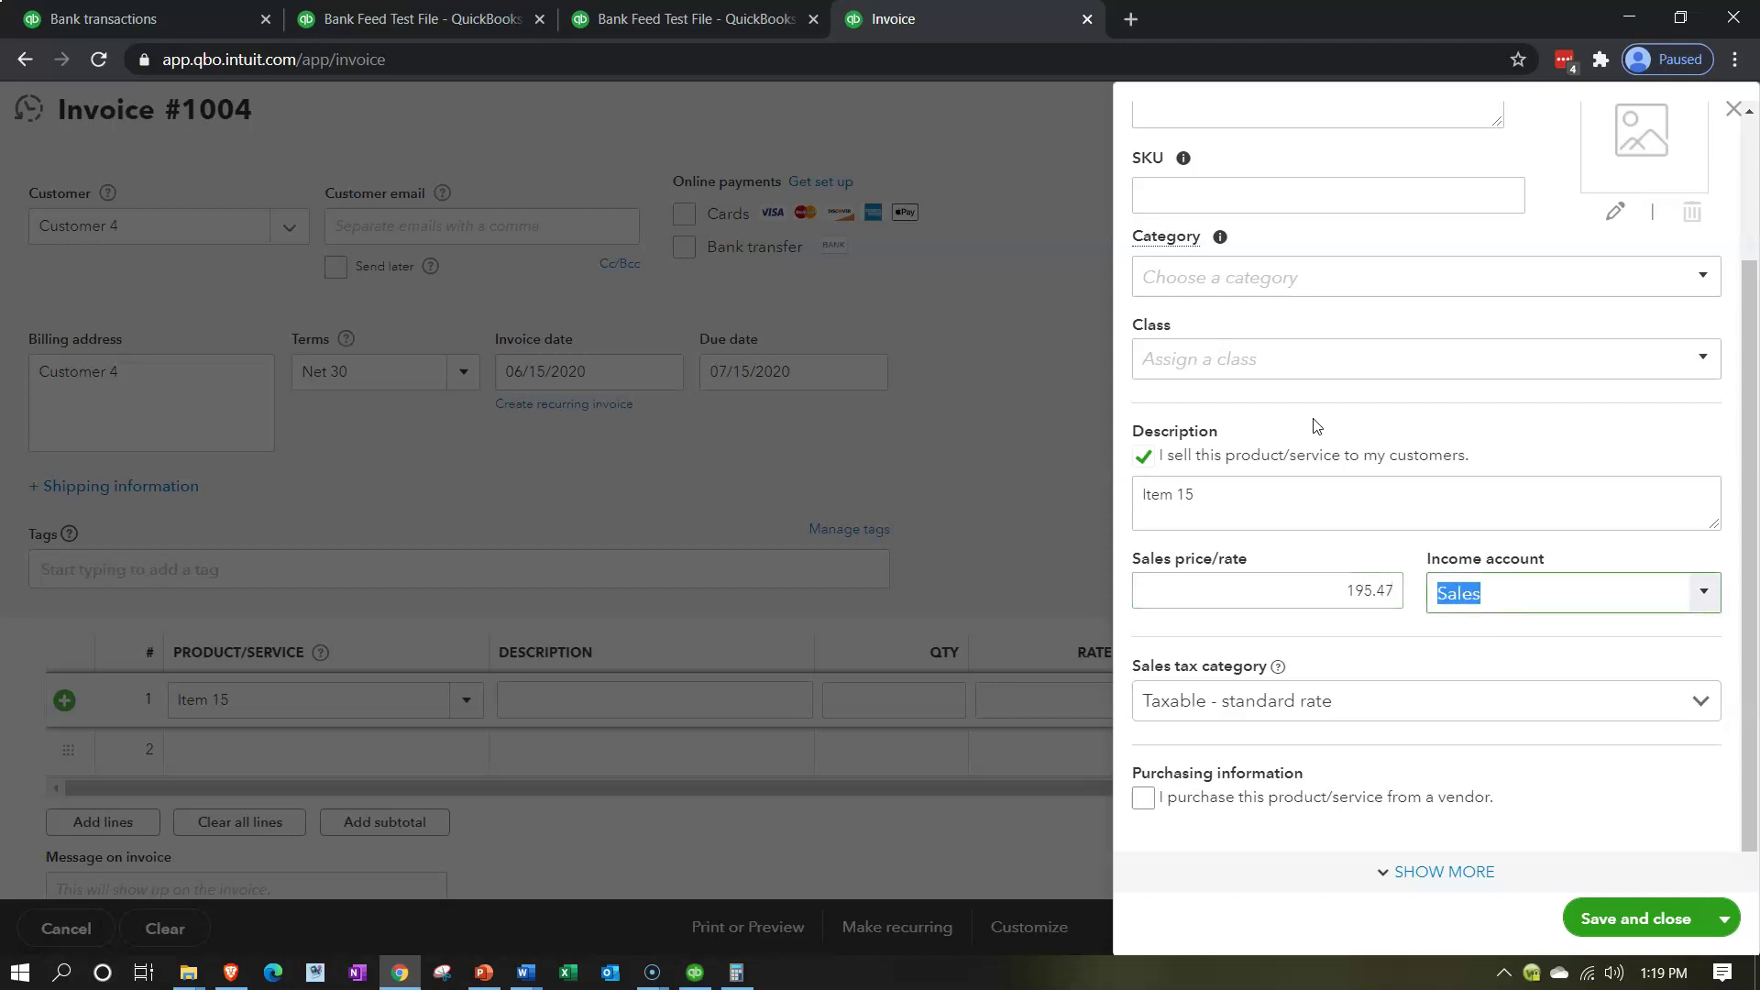
pyautogui.click(1692, 701)
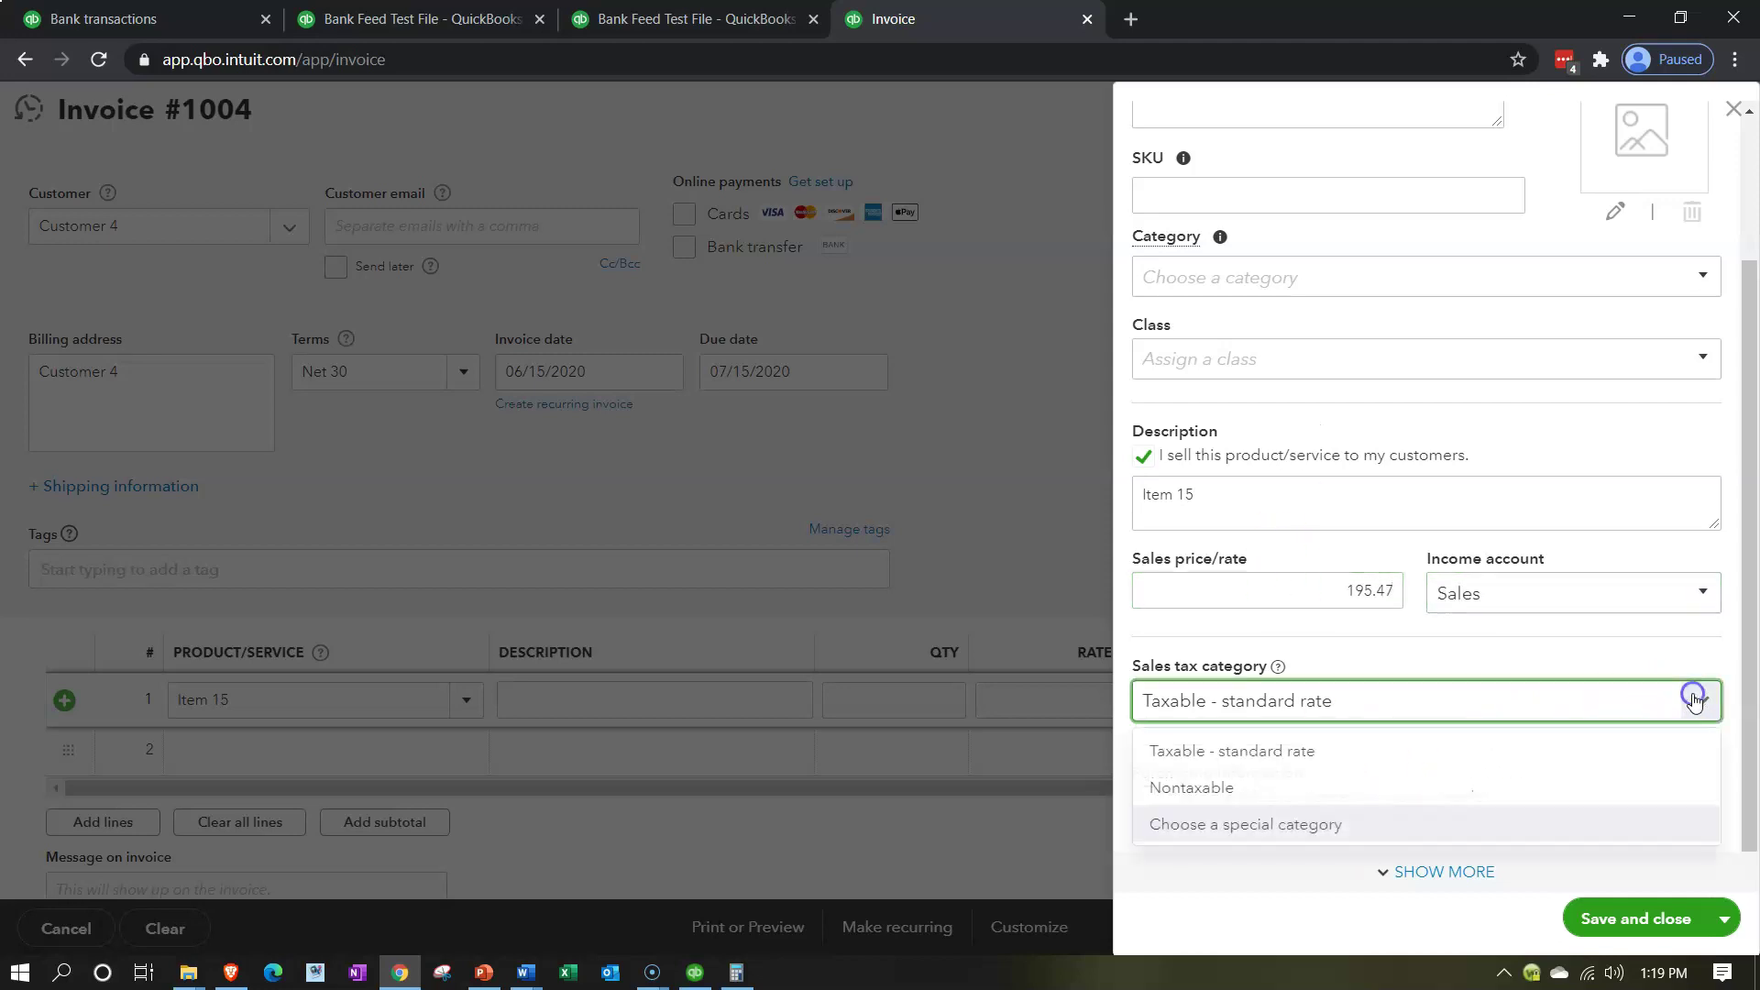
pyautogui.click(1340, 794)
pyautogui.click(1584, 919)
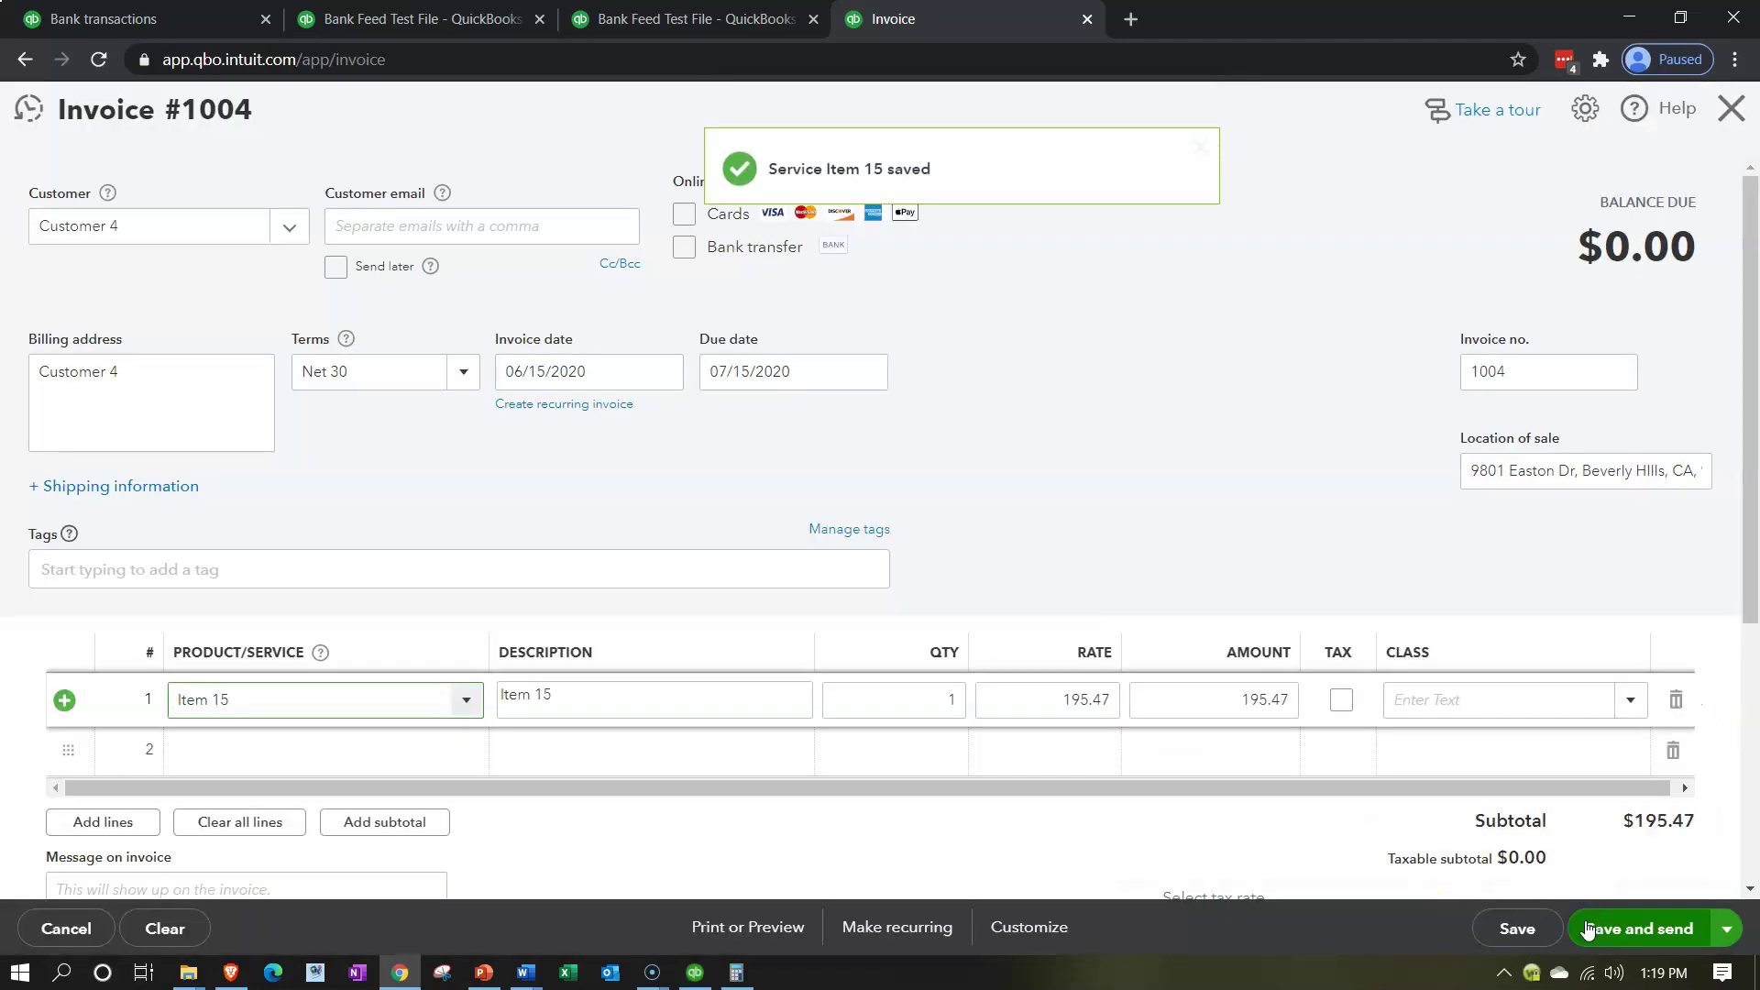
# Step: Check the Stripe deposits in the bank transactions browser tab against the invoice line, and return to the invoice
pyautogui.press('Tab')
pyautogui.press('Tab')
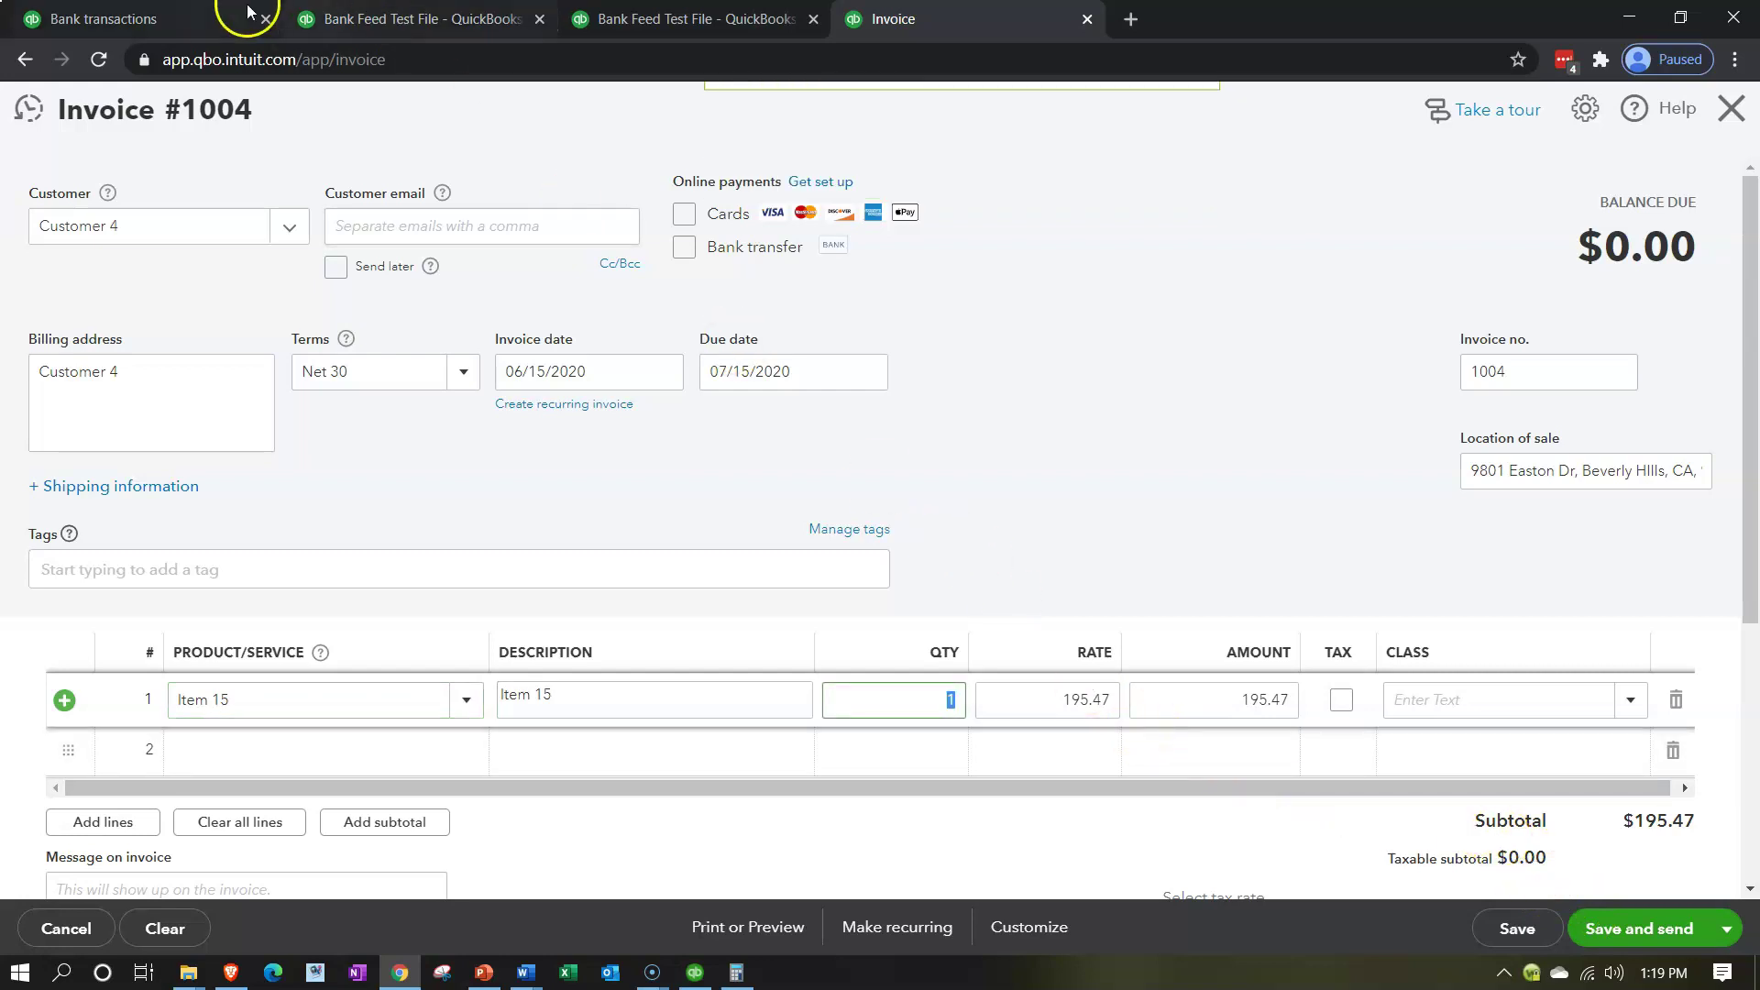
pyautogui.click(184, 16)
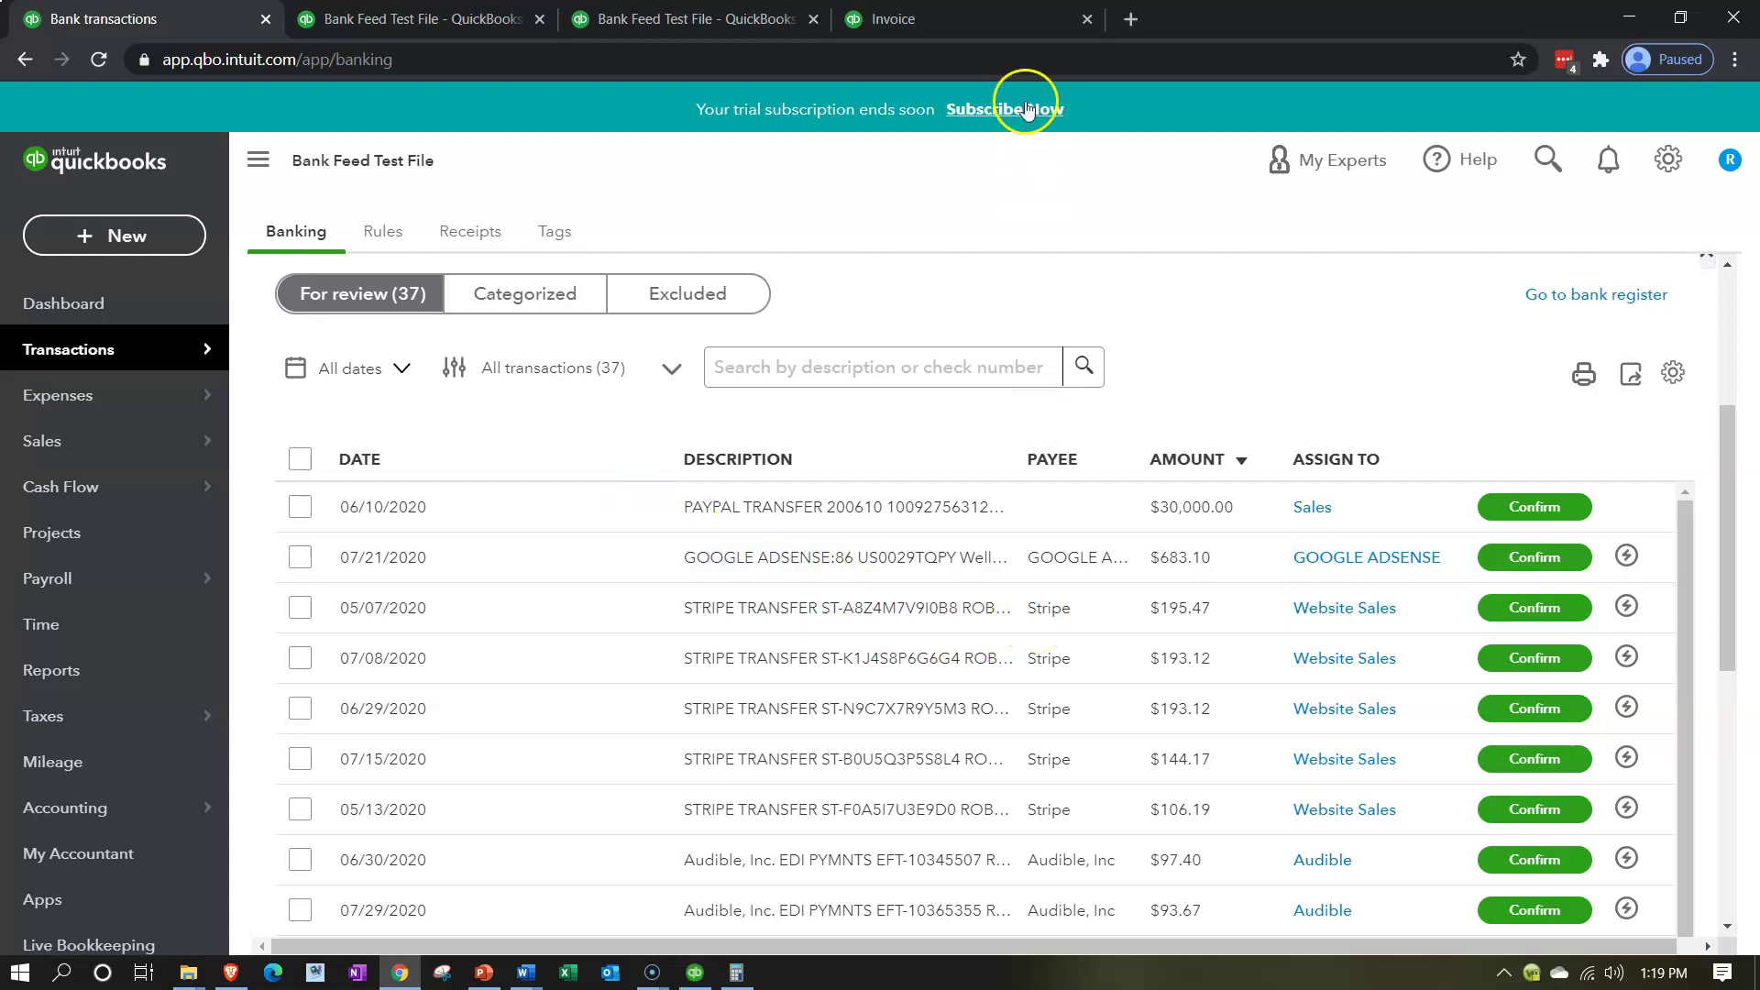
pyautogui.click(985, 22)
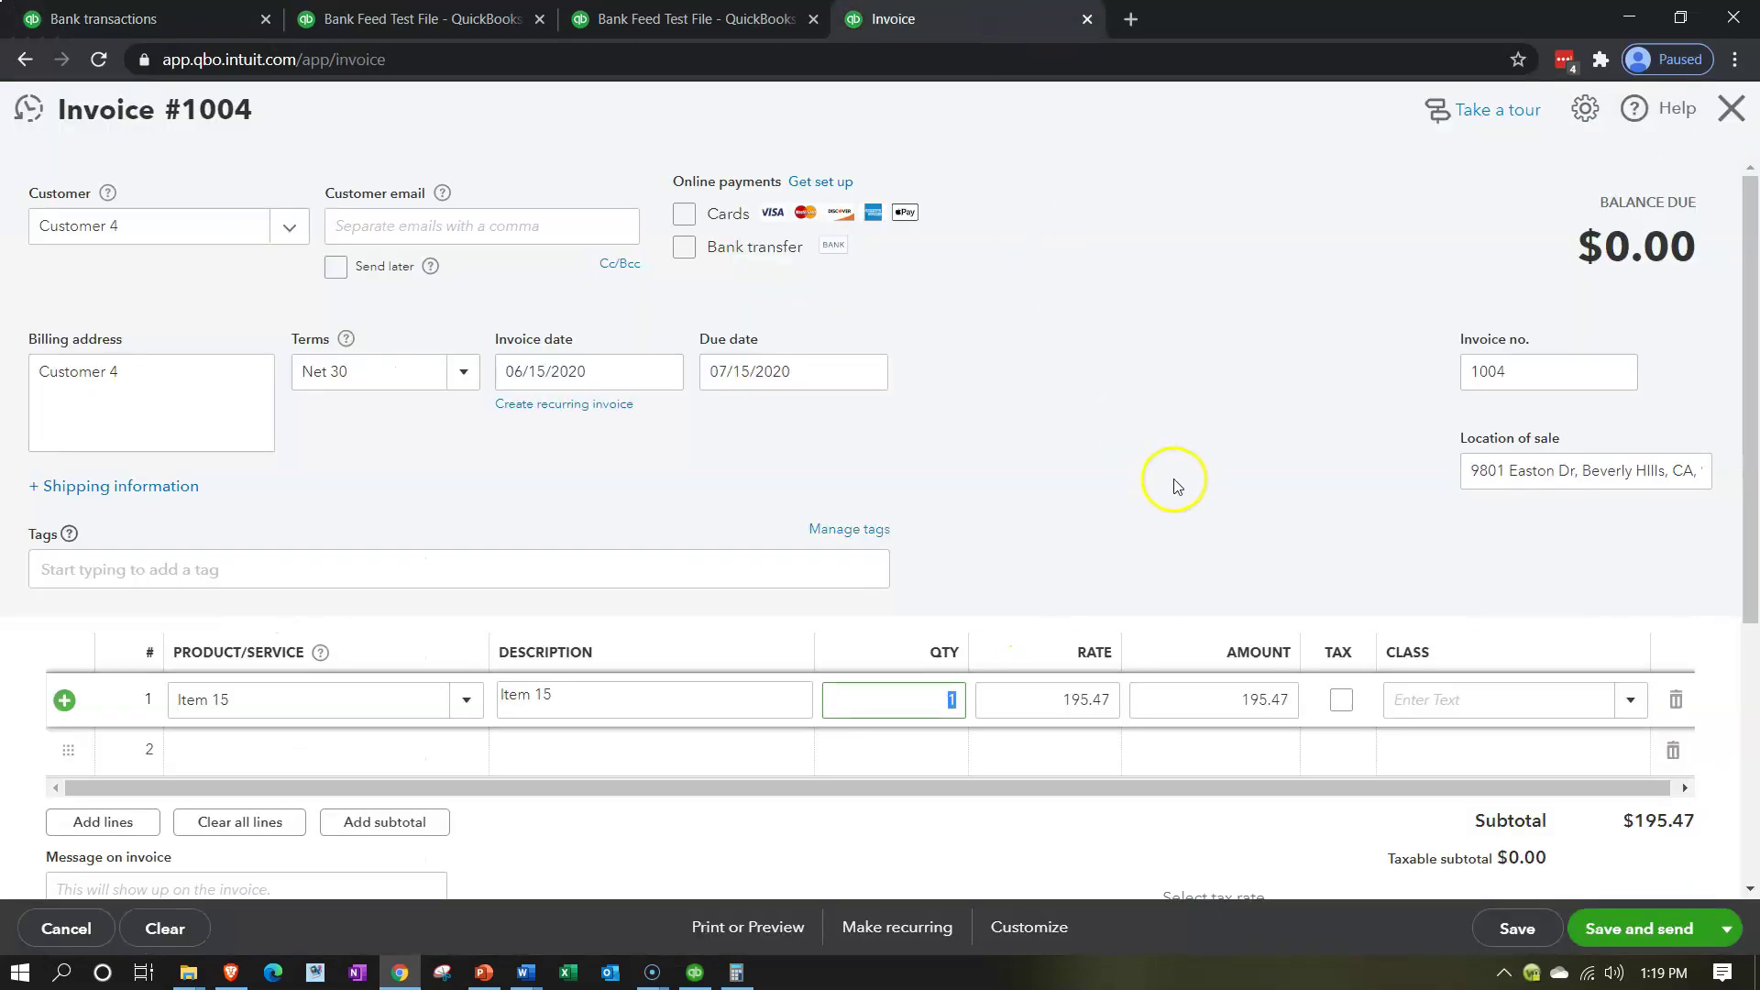
# Step: Review the invoice totals, and save and close the invoice
pyautogui.scroll(-1, 1165, 518)
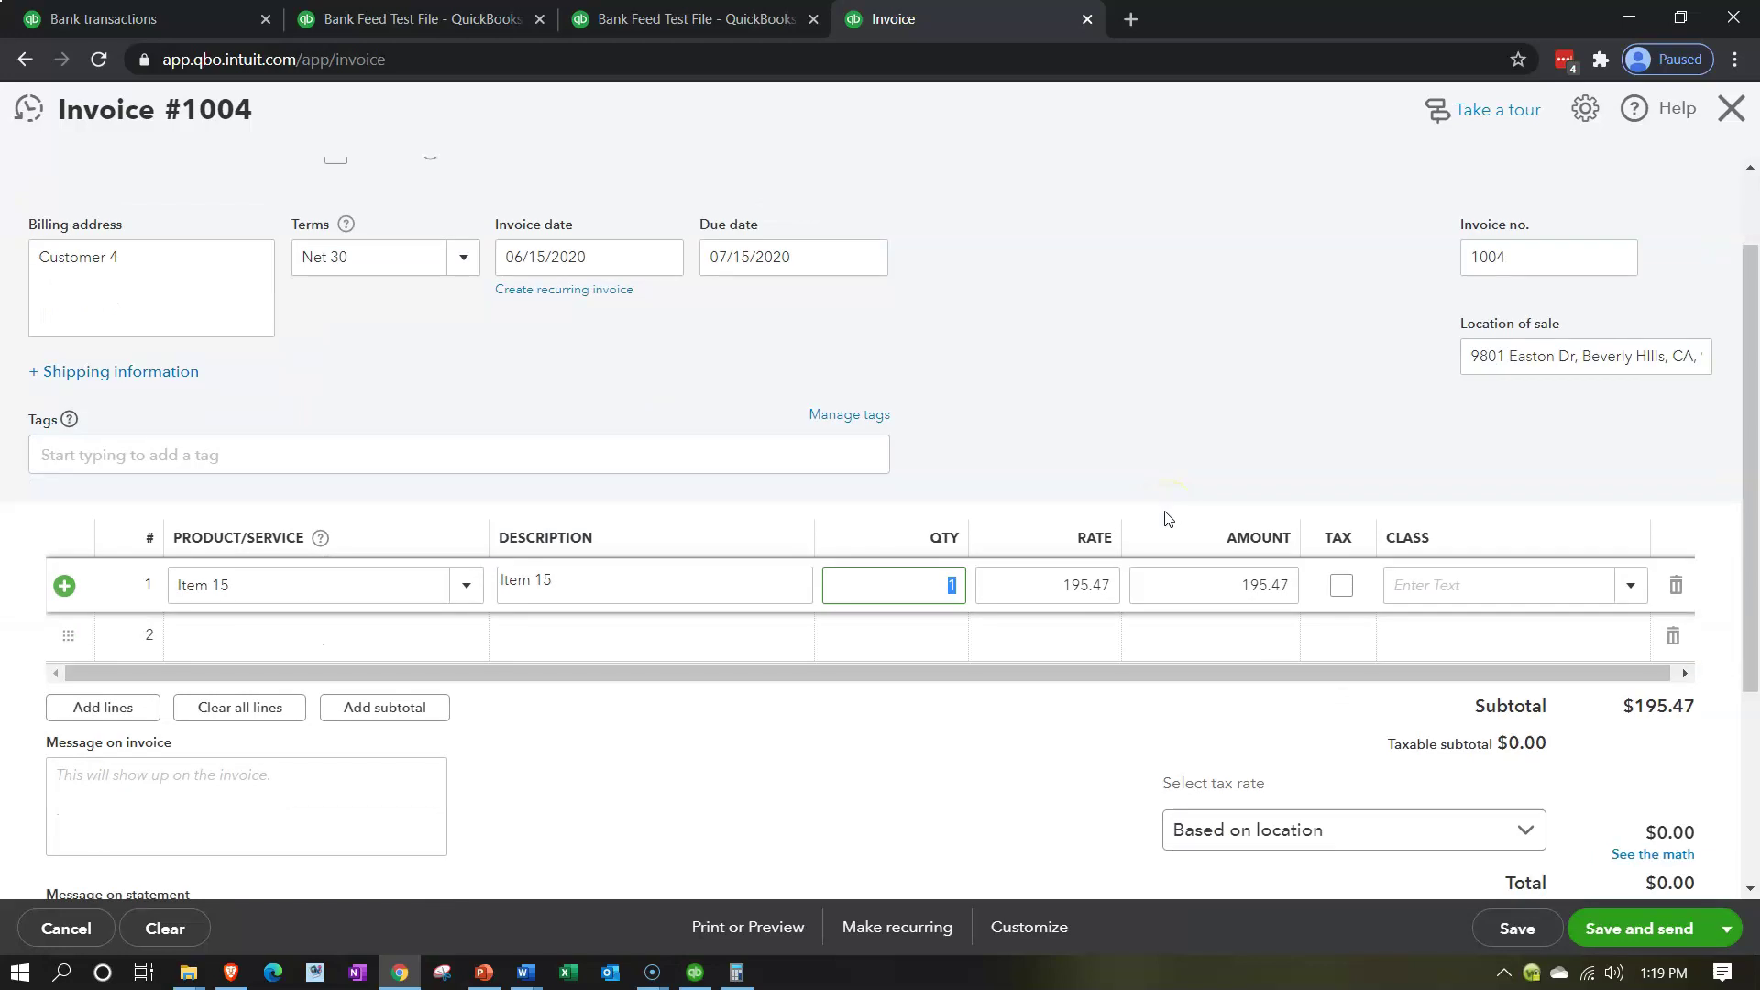
pyautogui.scroll(-1, 1164, 519)
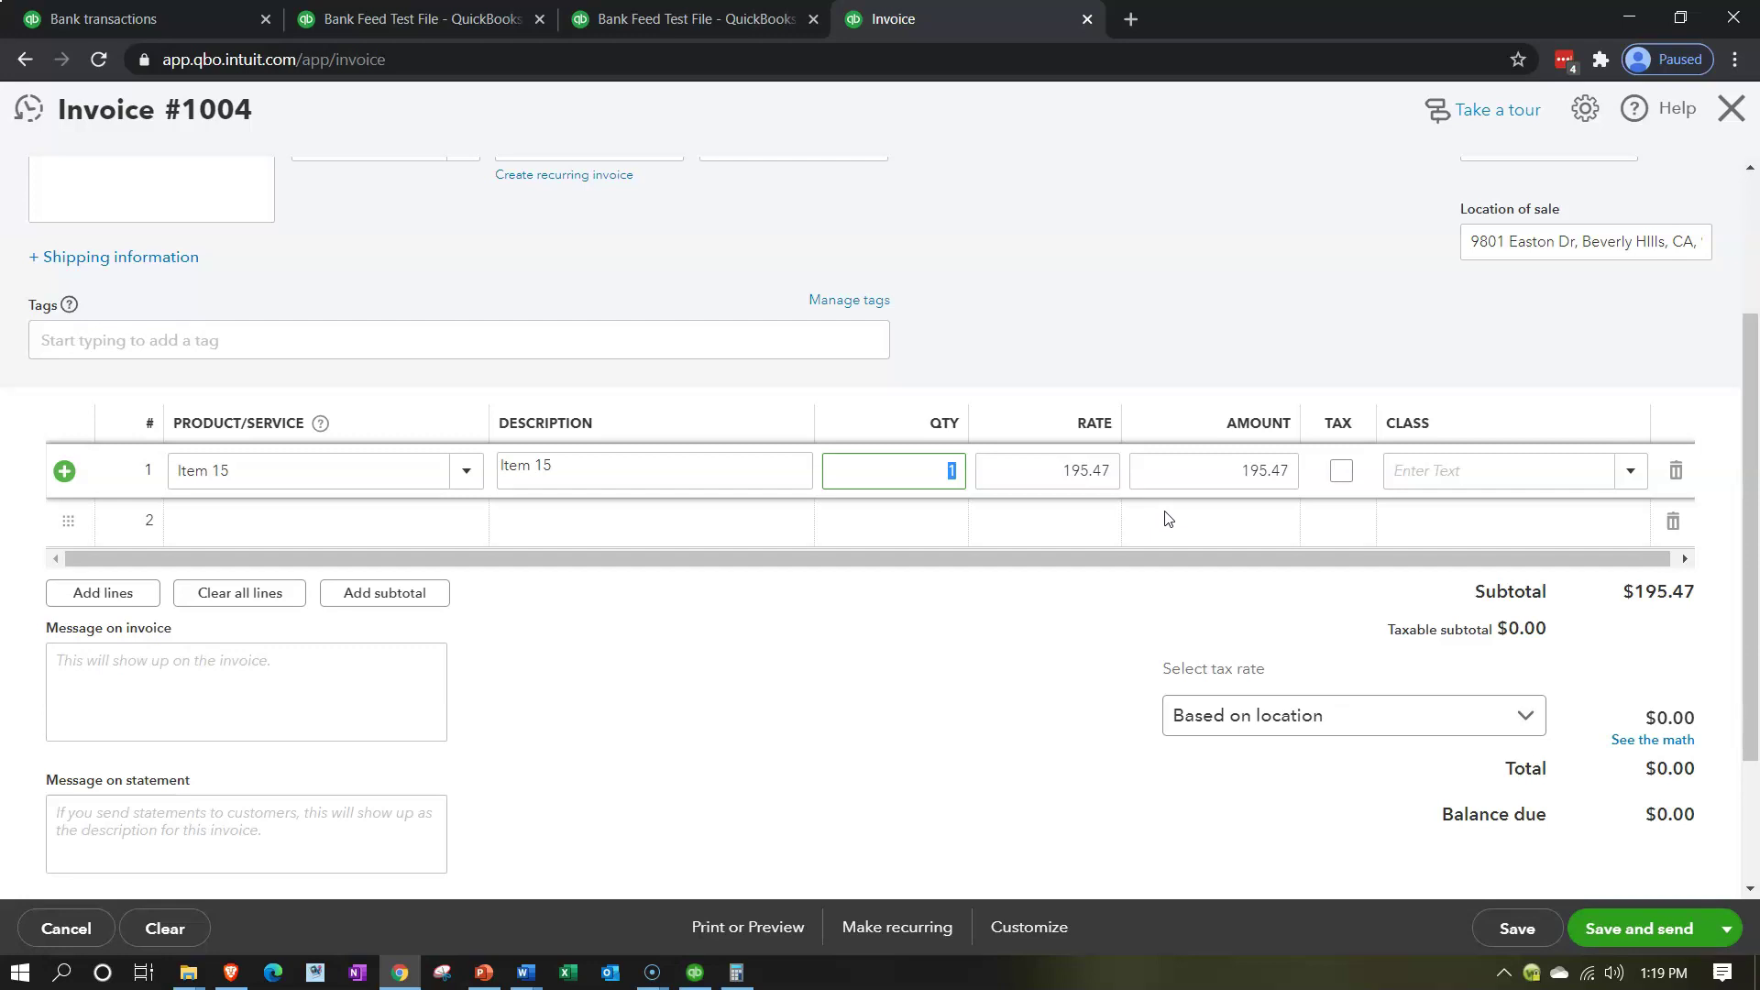
pyautogui.click(1721, 933)
pyautogui.click(1617, 853)
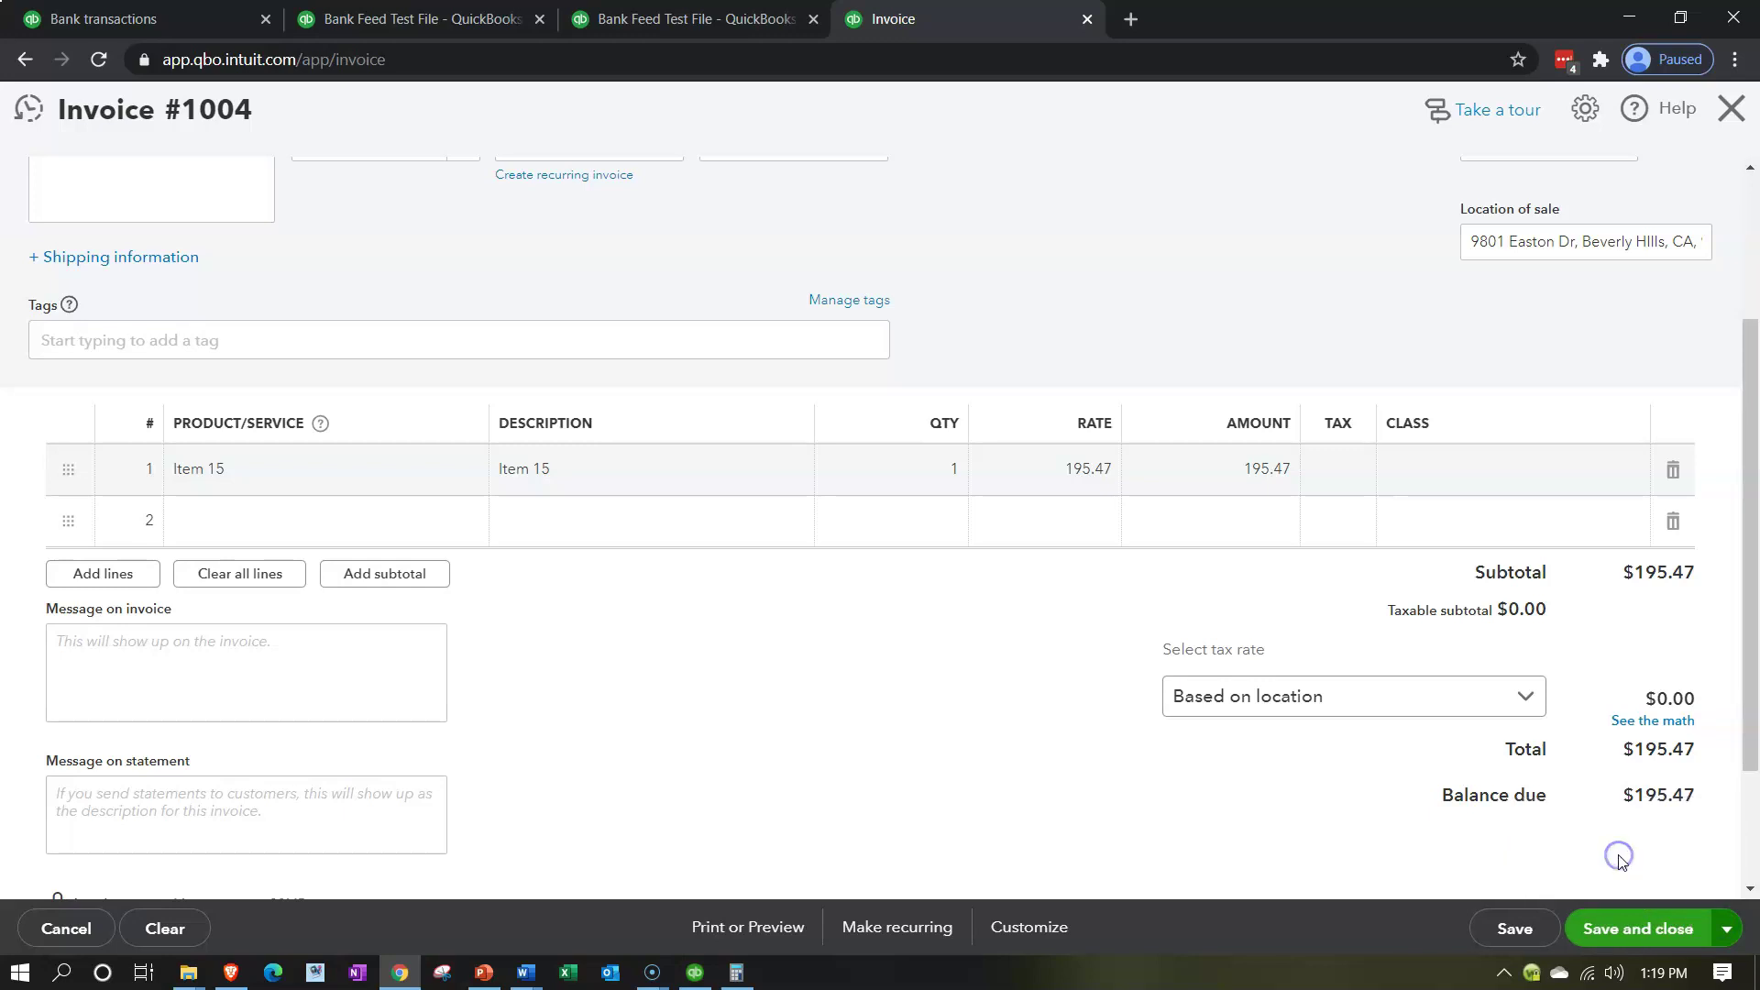
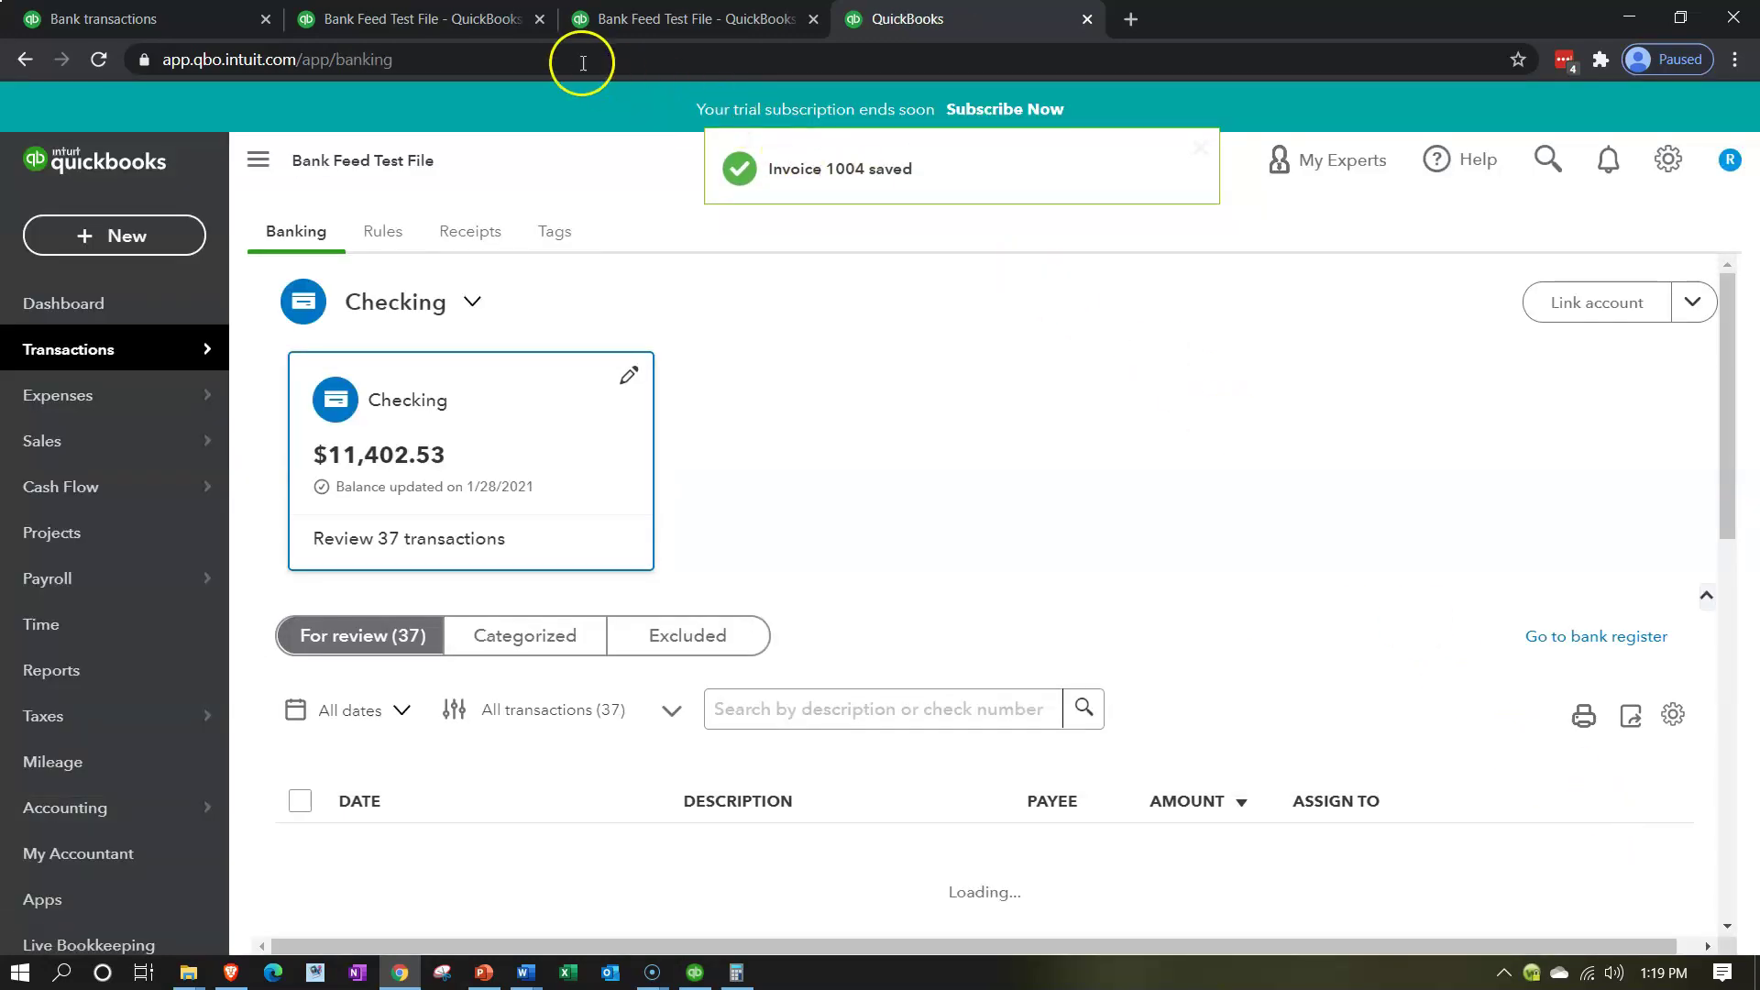
# Step: Rerun the Balance Sheet report in the second browser tab and enlarge the page zoom
pyautogui.click(450, 22)
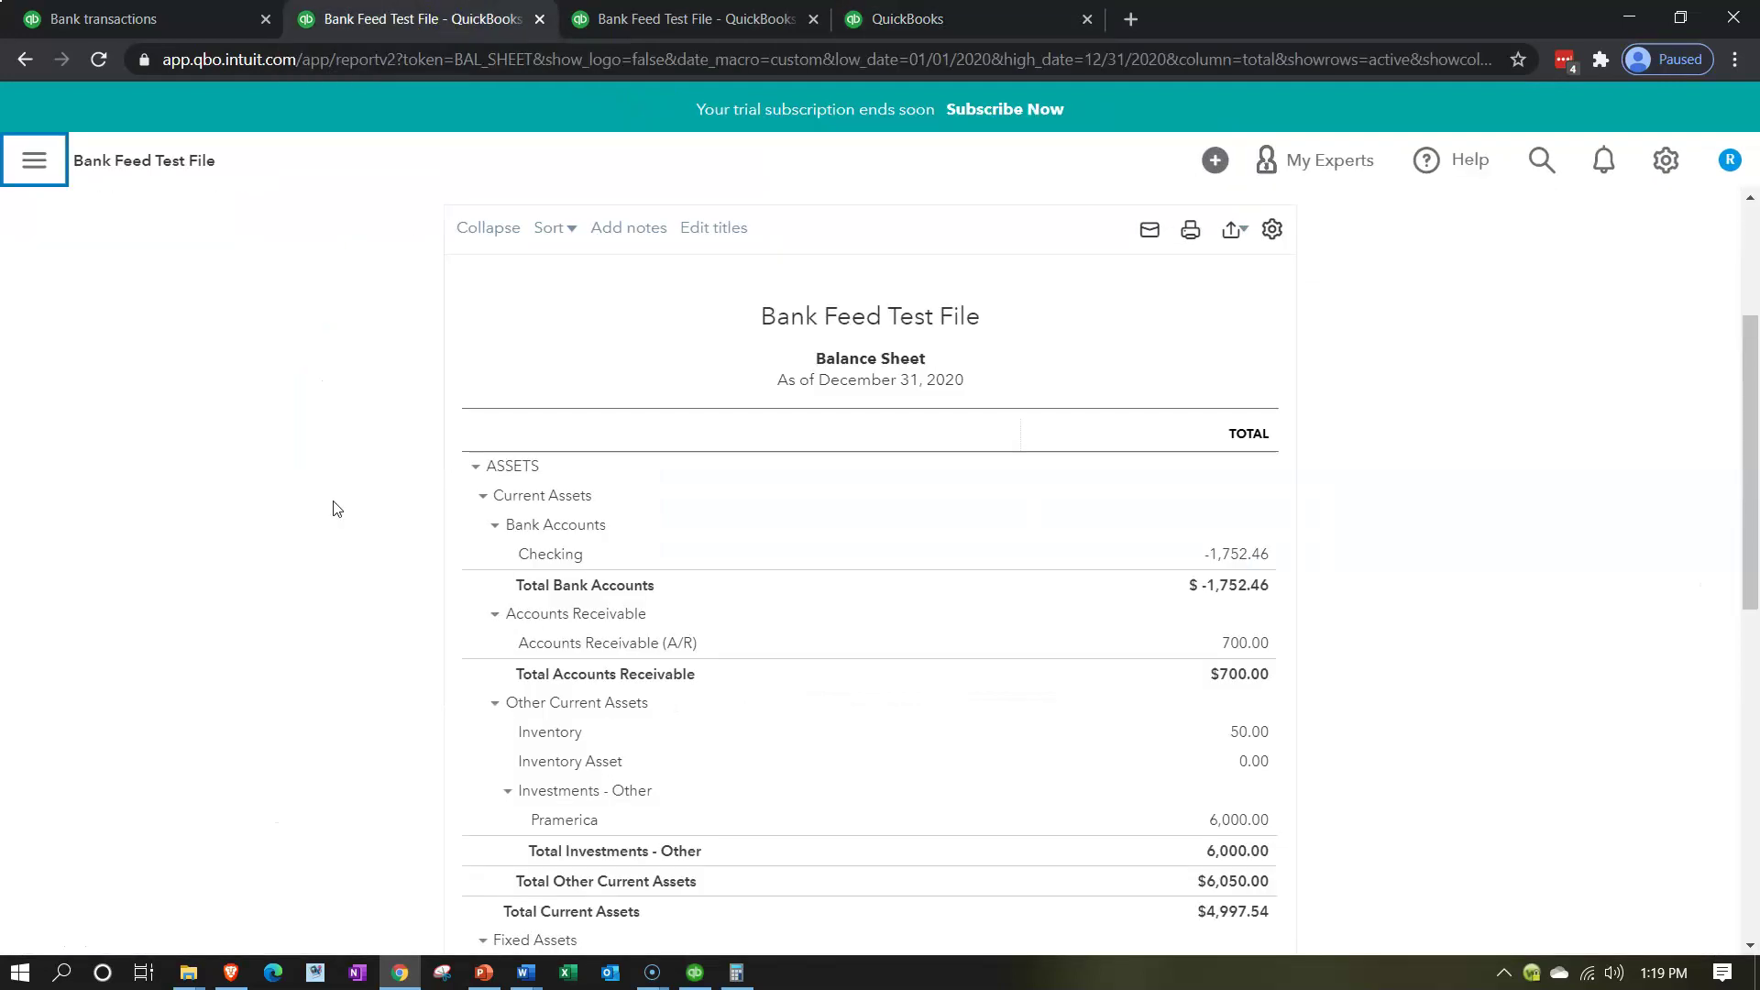
pyautogui.click(1028, 412)
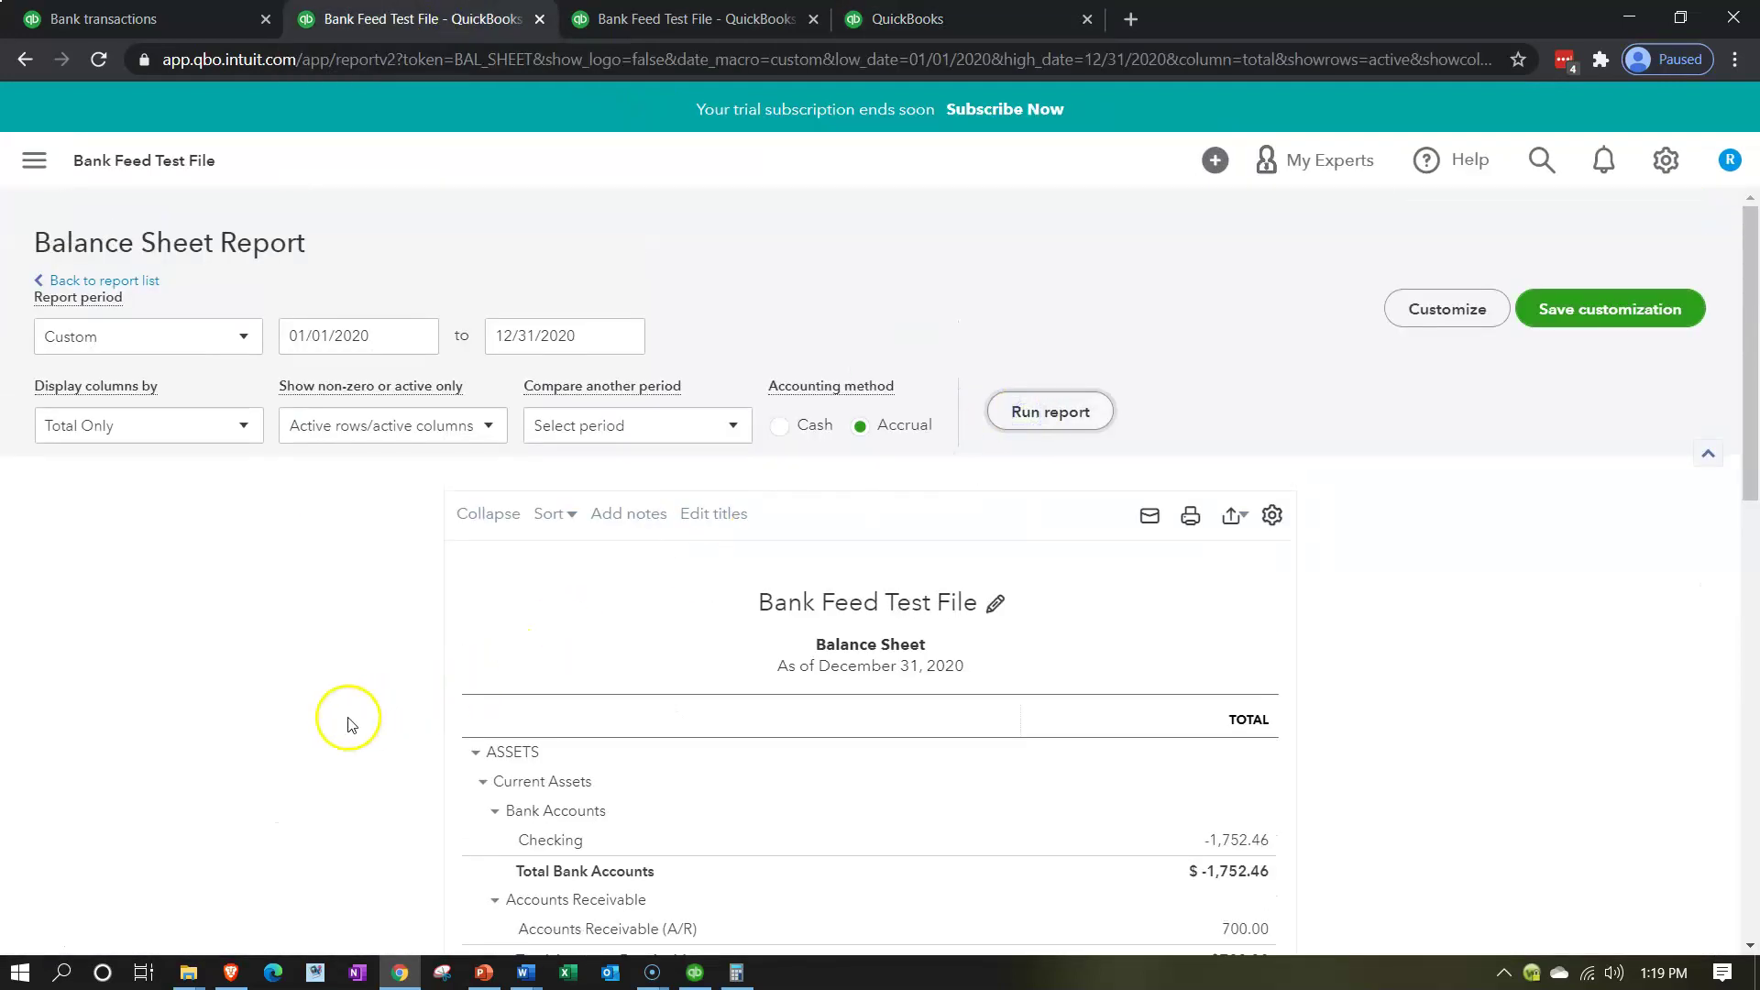
pyautogui.scroll(-3, 345, 718)
pyautogui.hotkey('ctrl', '+')
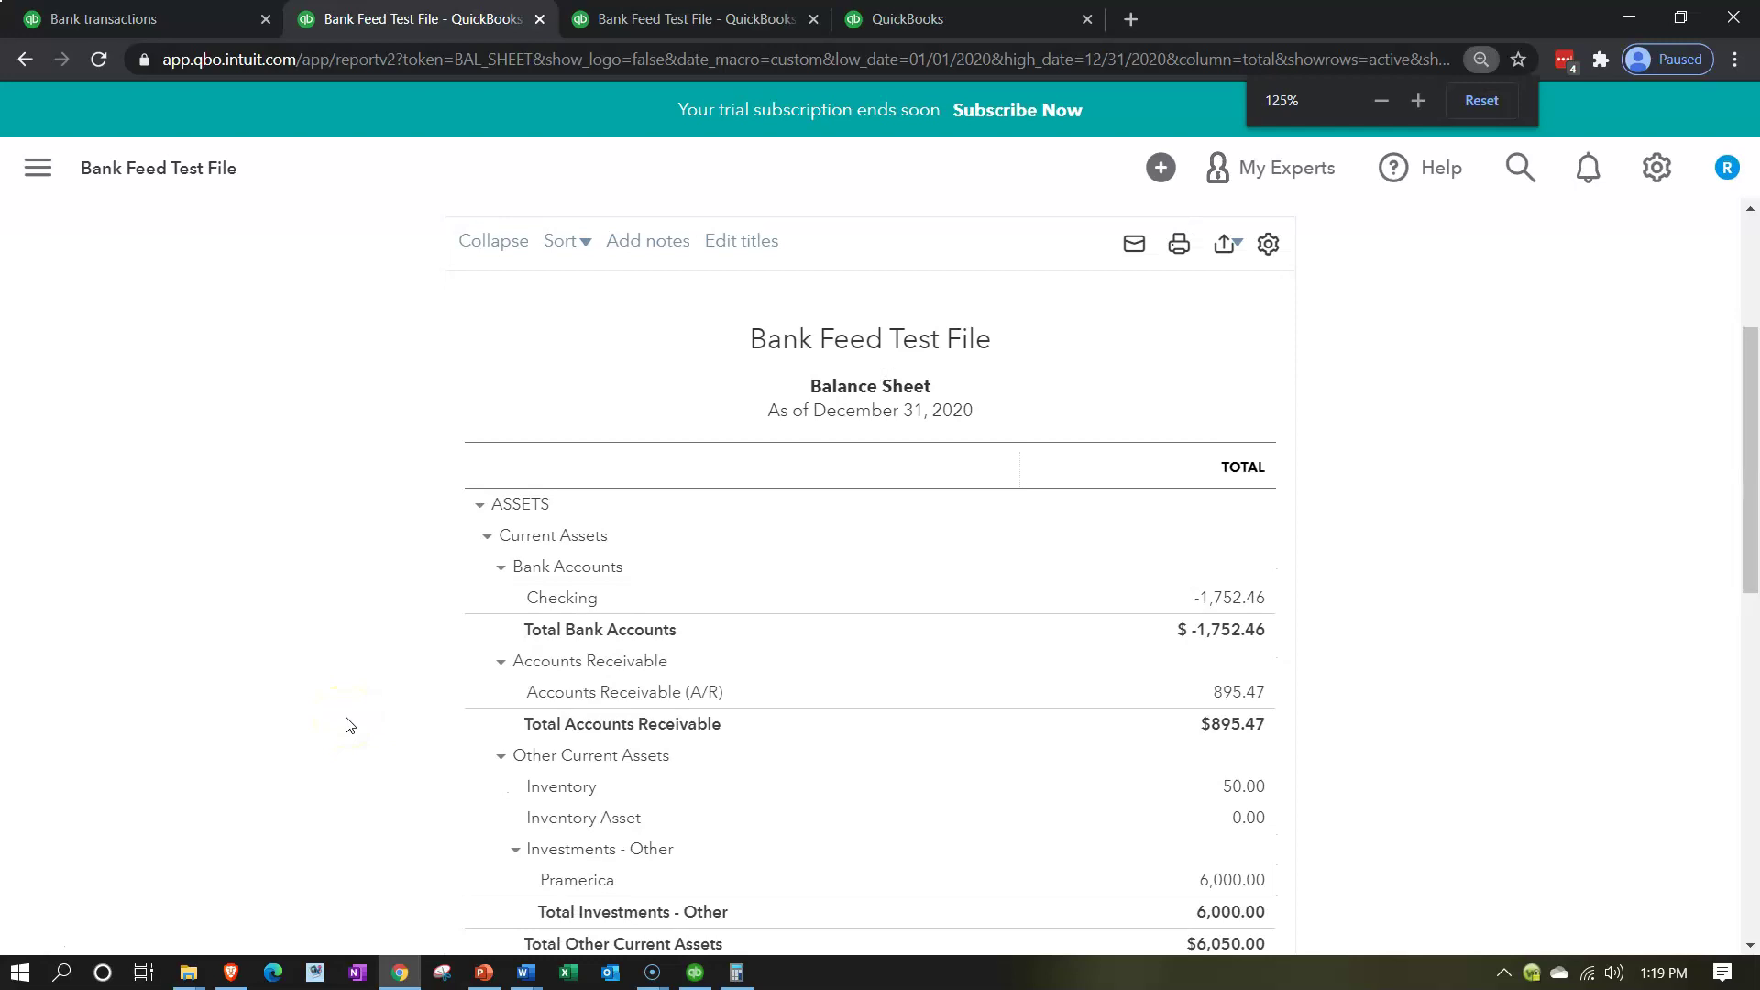
pyautogui.hotkey('ctrl', '+')
pyautogui.scroll(-4, 345, 724)
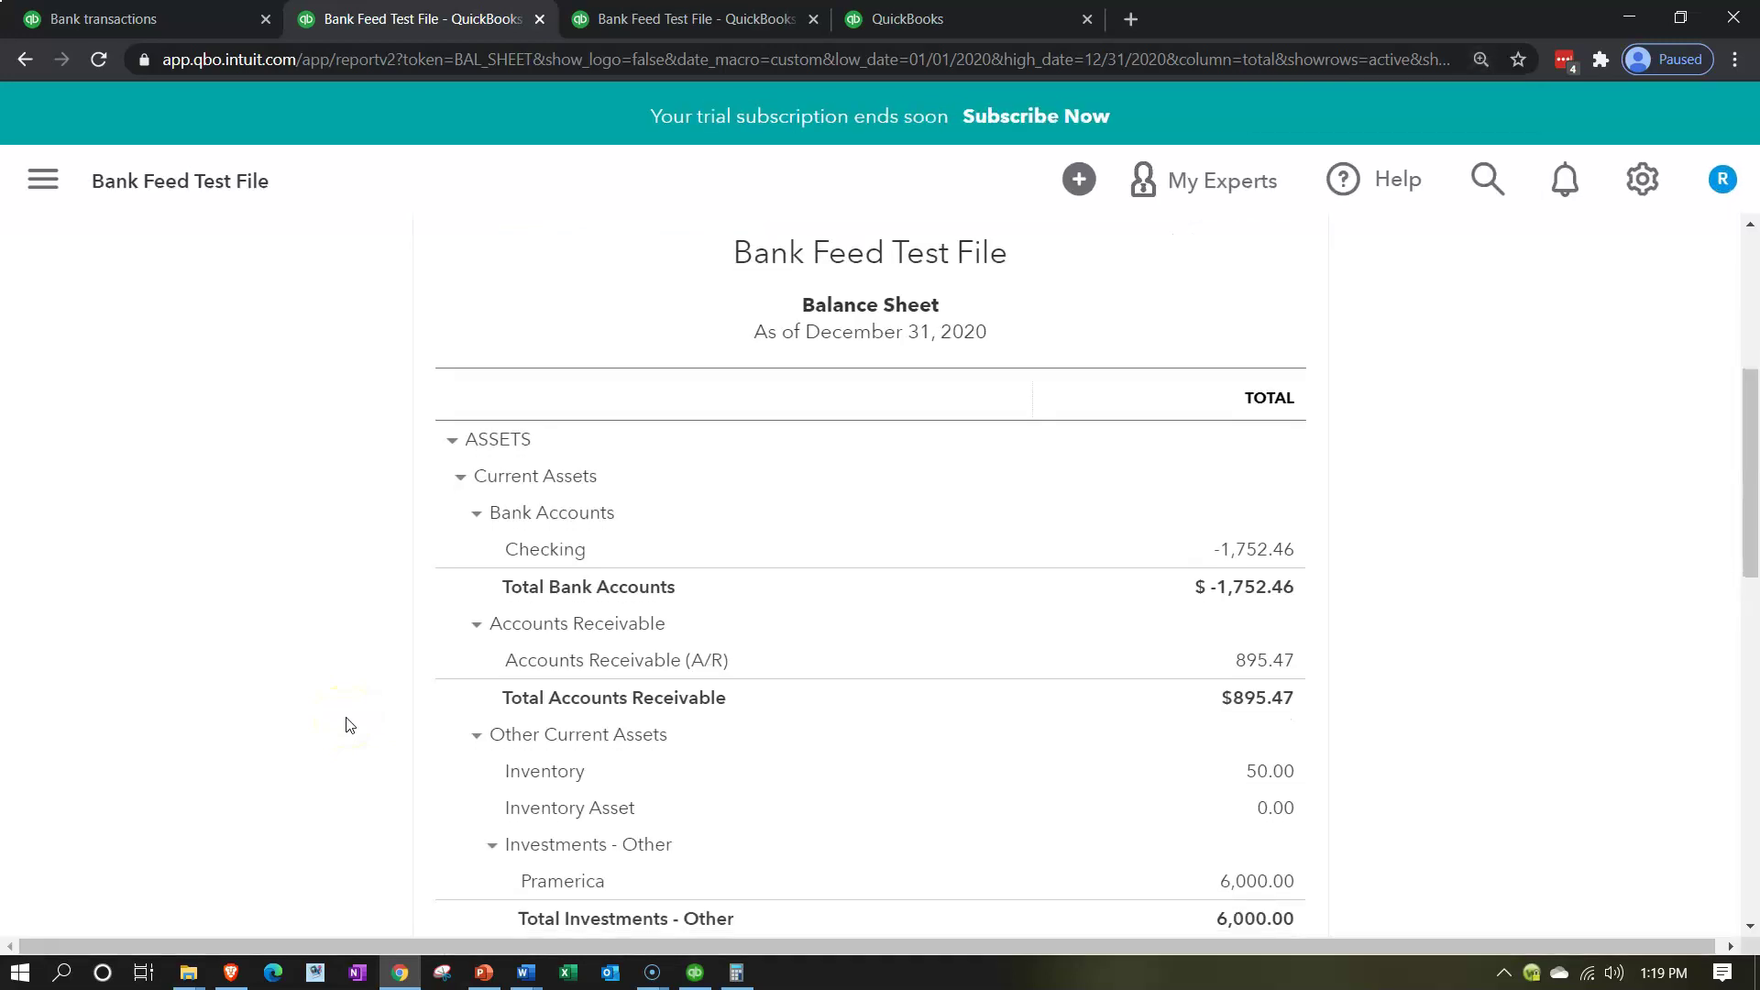
# Step: Examine the transactions behind the Accounts Receivable balance and return to the Balance Sheet
pyautogui.click(1251, 384)
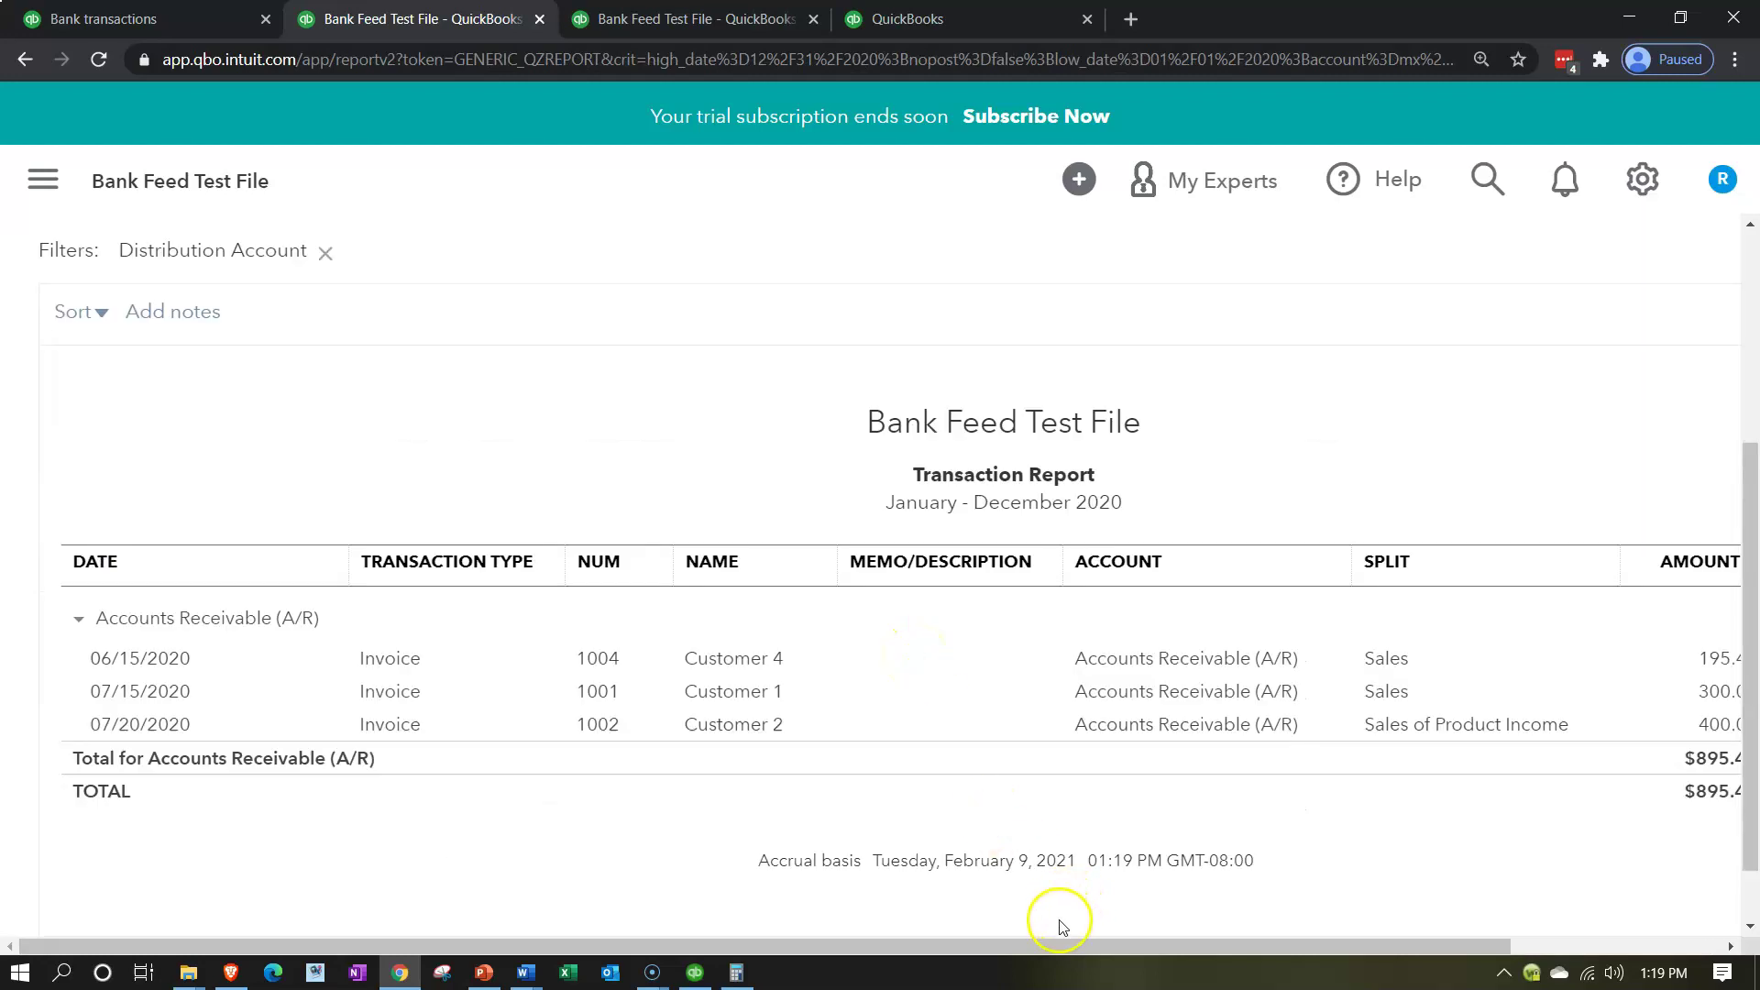
pyautogui.moveTo(1053, 947); pyautogui.dragTo(1195, 949)
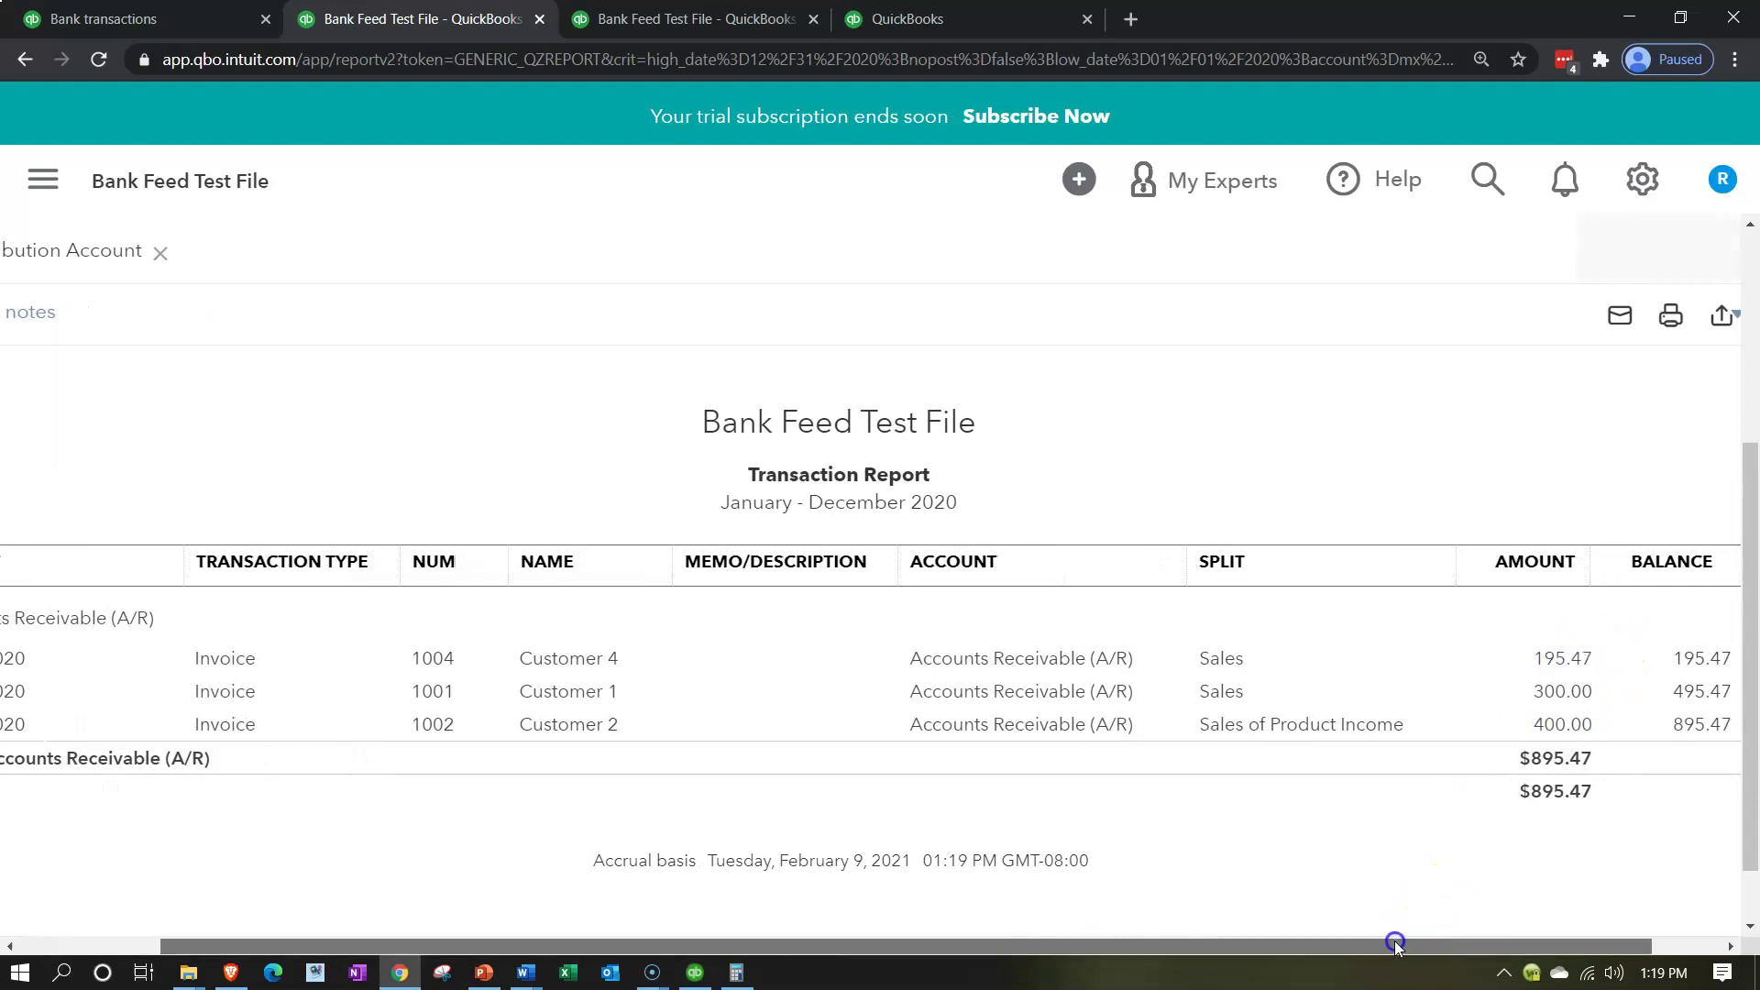
pyautogui.moveTo(1394, 944); pyautogui.dragTo(1090, 942)
pyautogui.scroll(4, 550, 688)
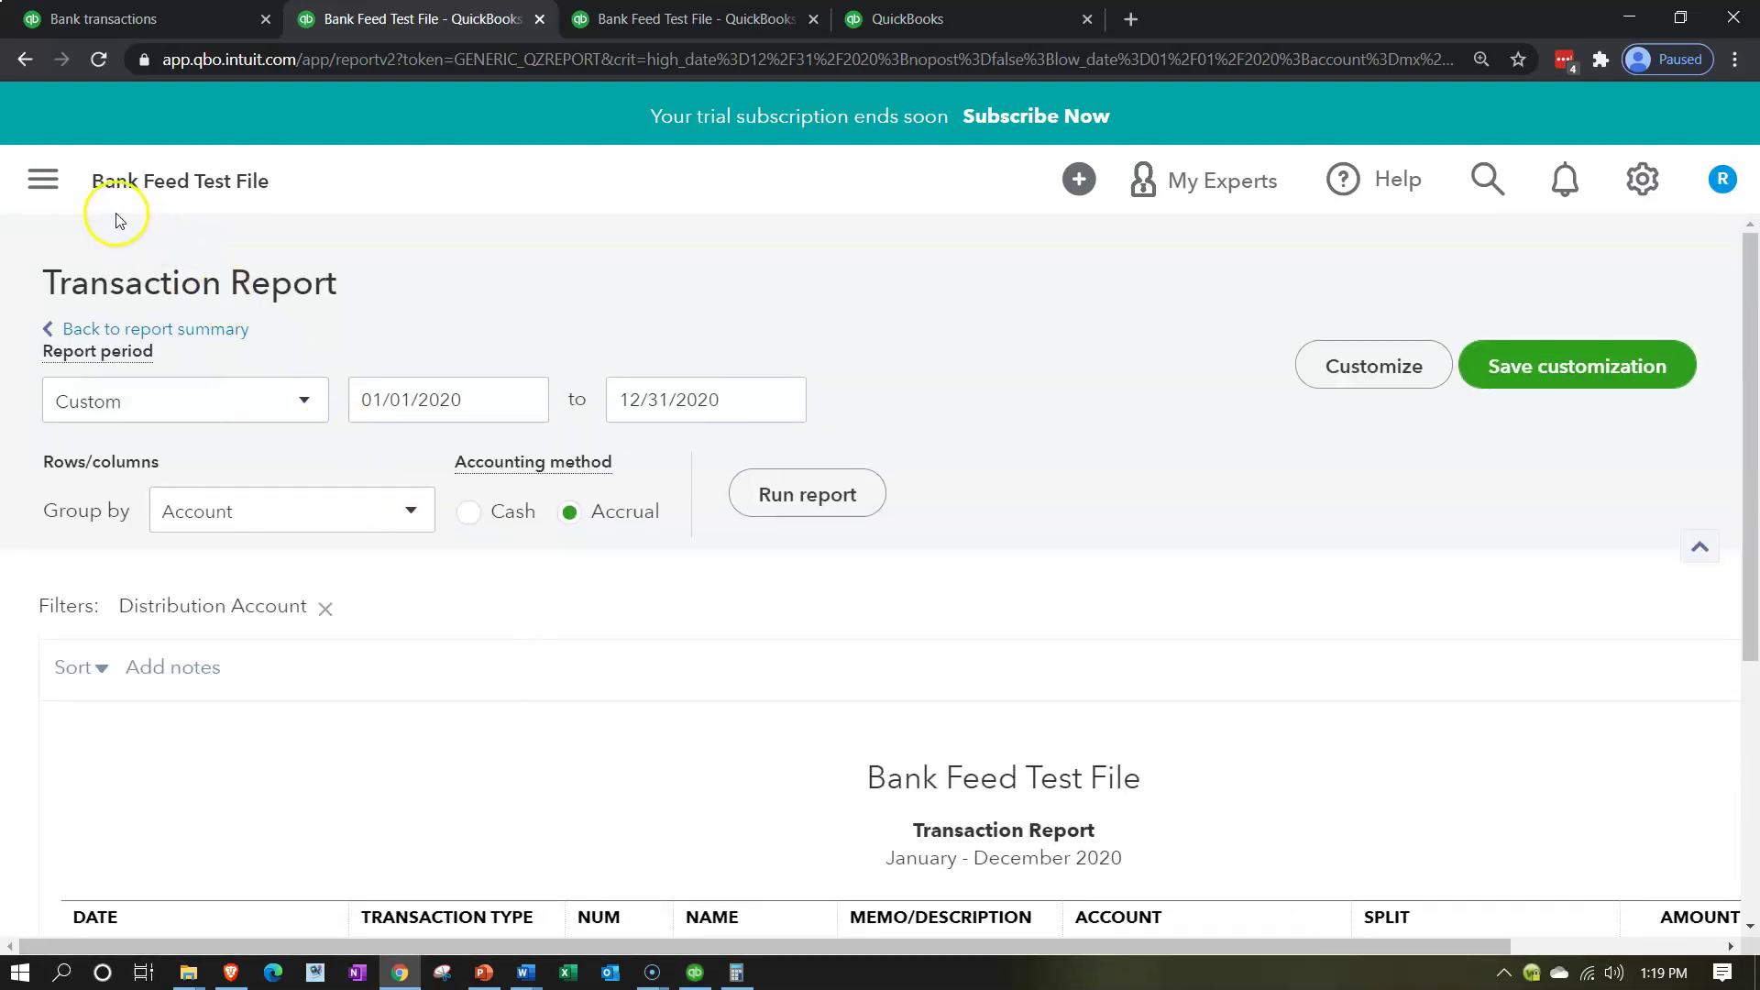
pyautogui.click(55, 328)
pyautogui.scroll(-8, 392, 365)
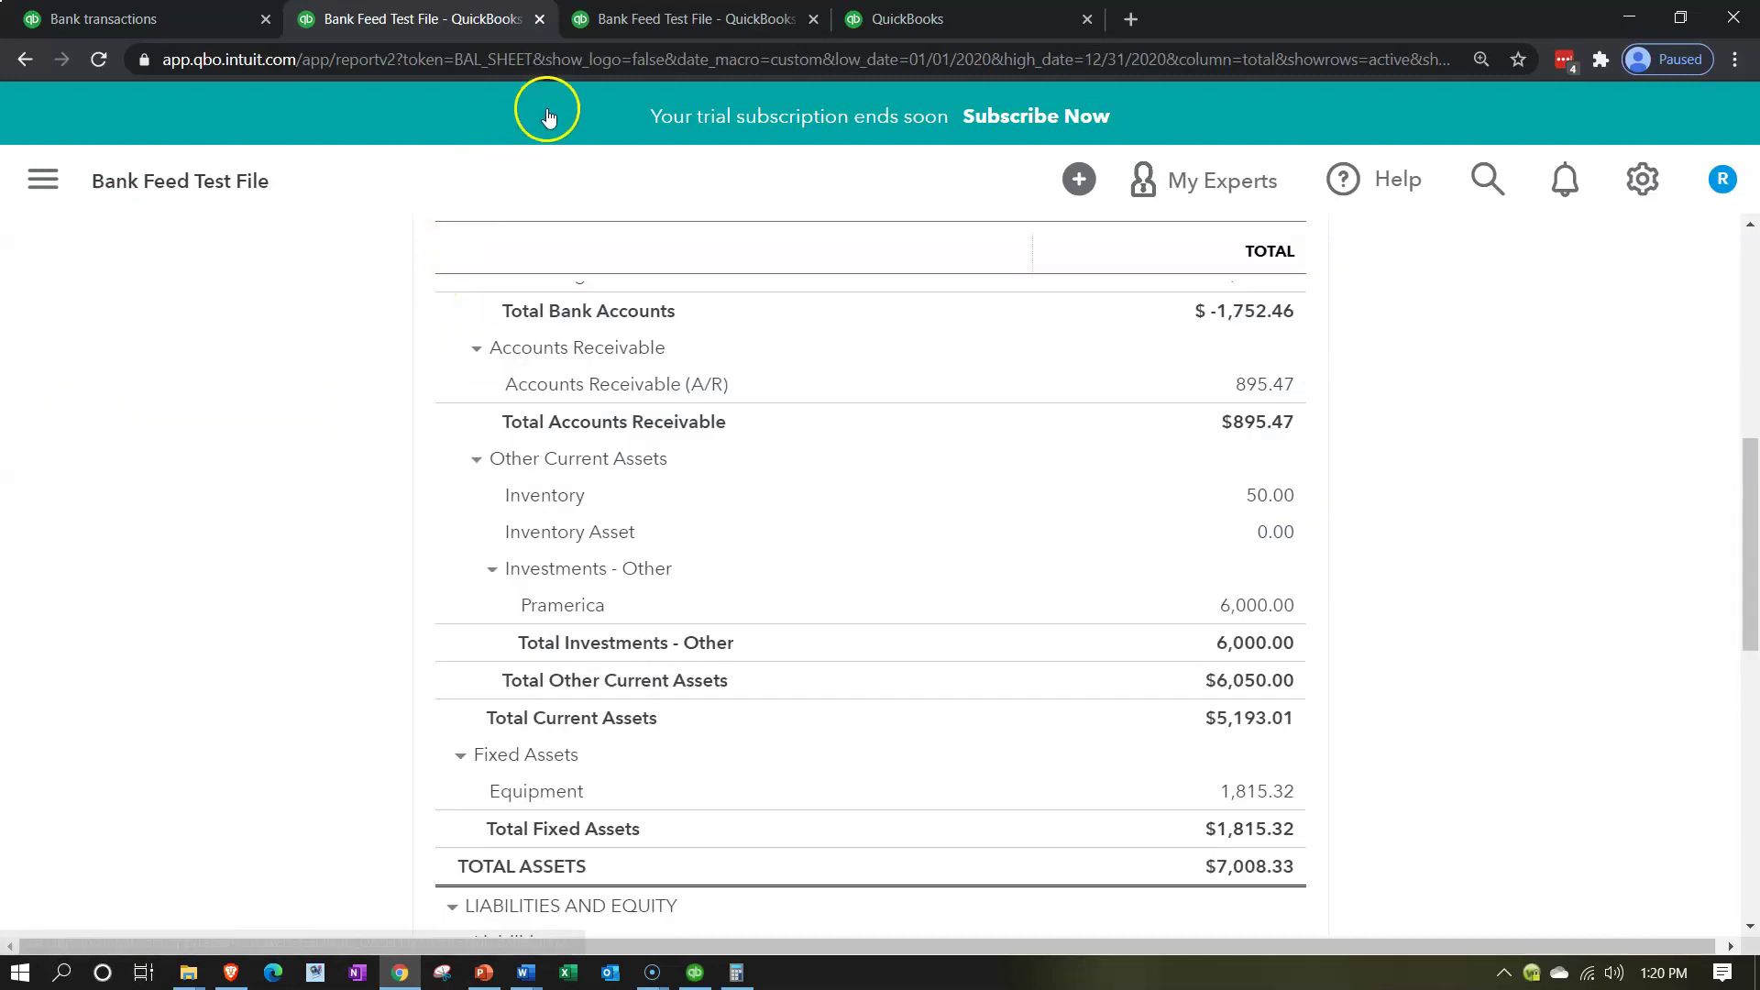
# Step: Review the income and expense lines of the Profit and Loss report in the third browser tab
pyautogui.click(711, 19)
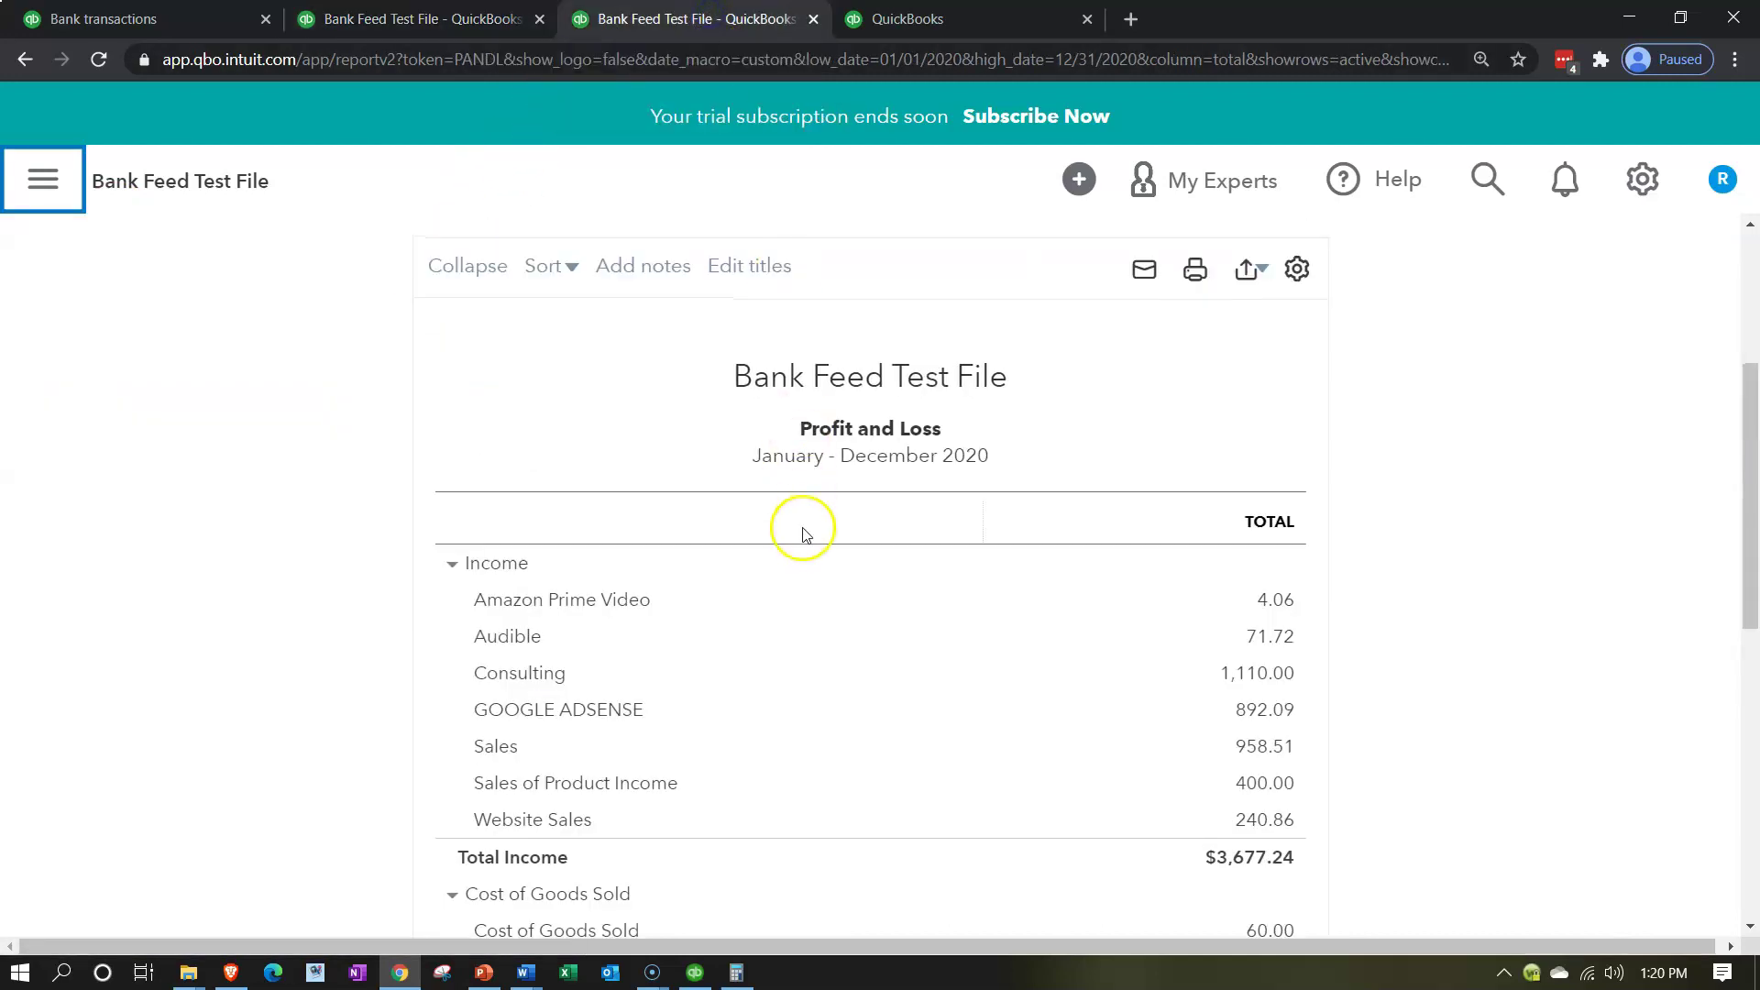
pyautogui.scroll(-3, 805, 566)
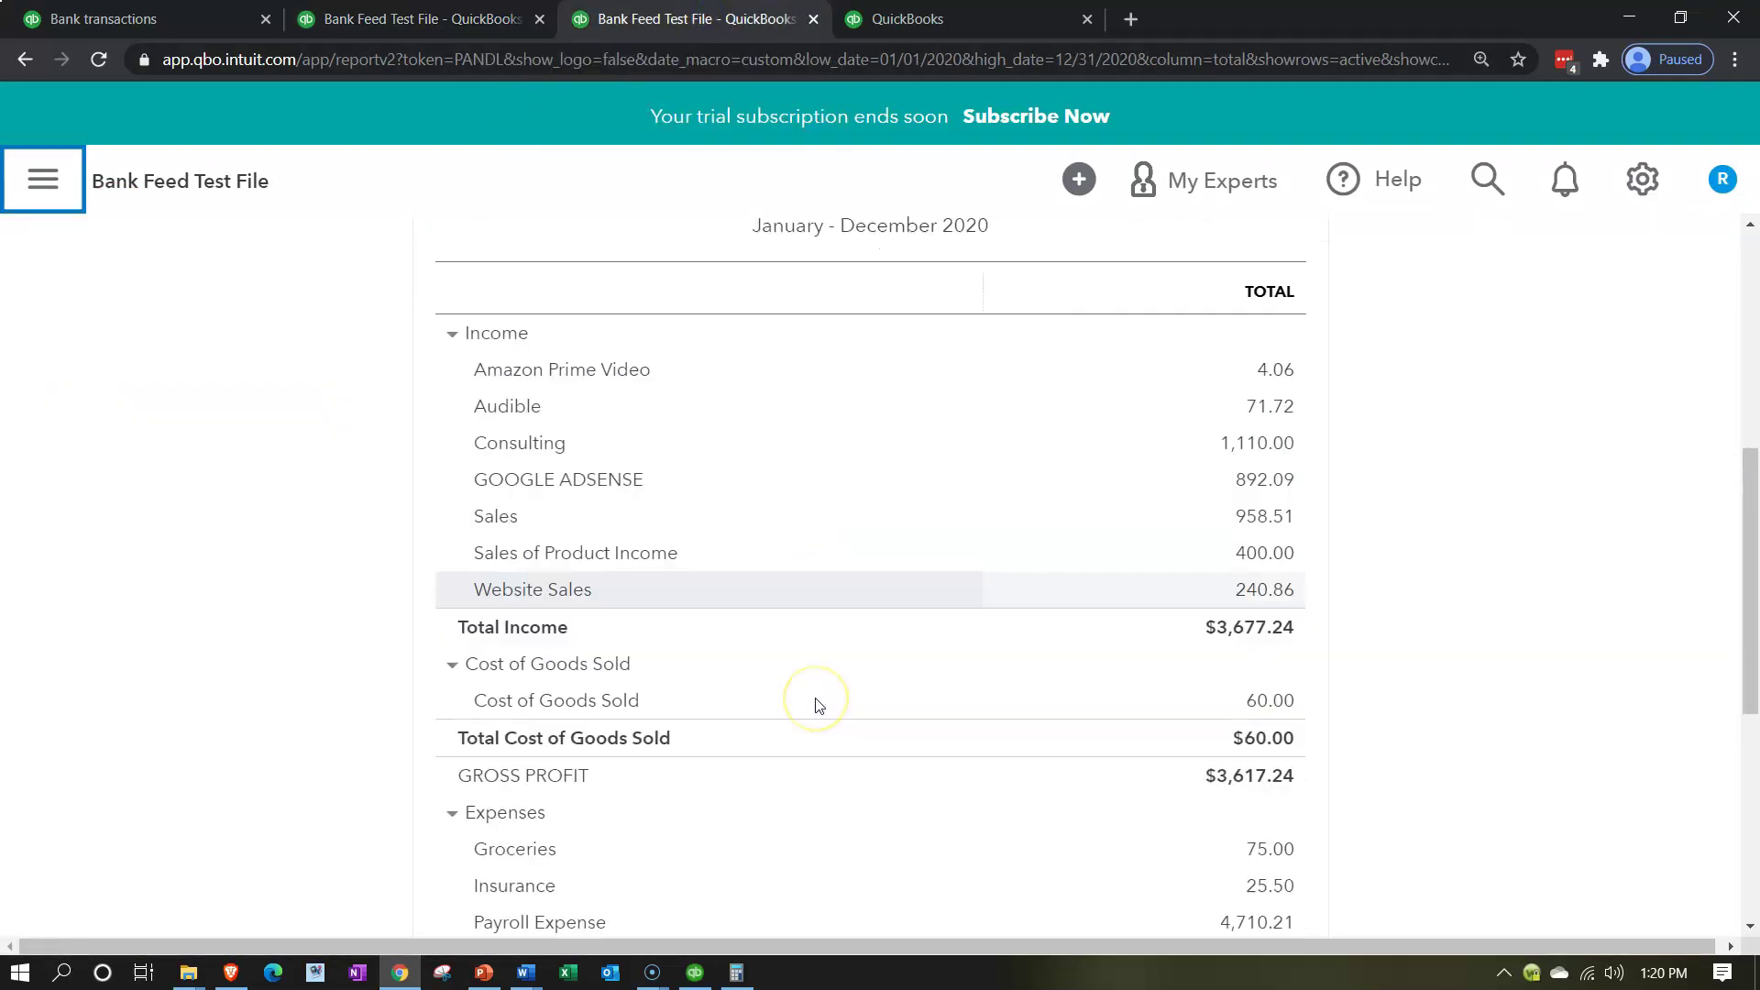
pyautogui.scroll(-3, 818, 703)
pyautogui.scroll(5, 819, 705)
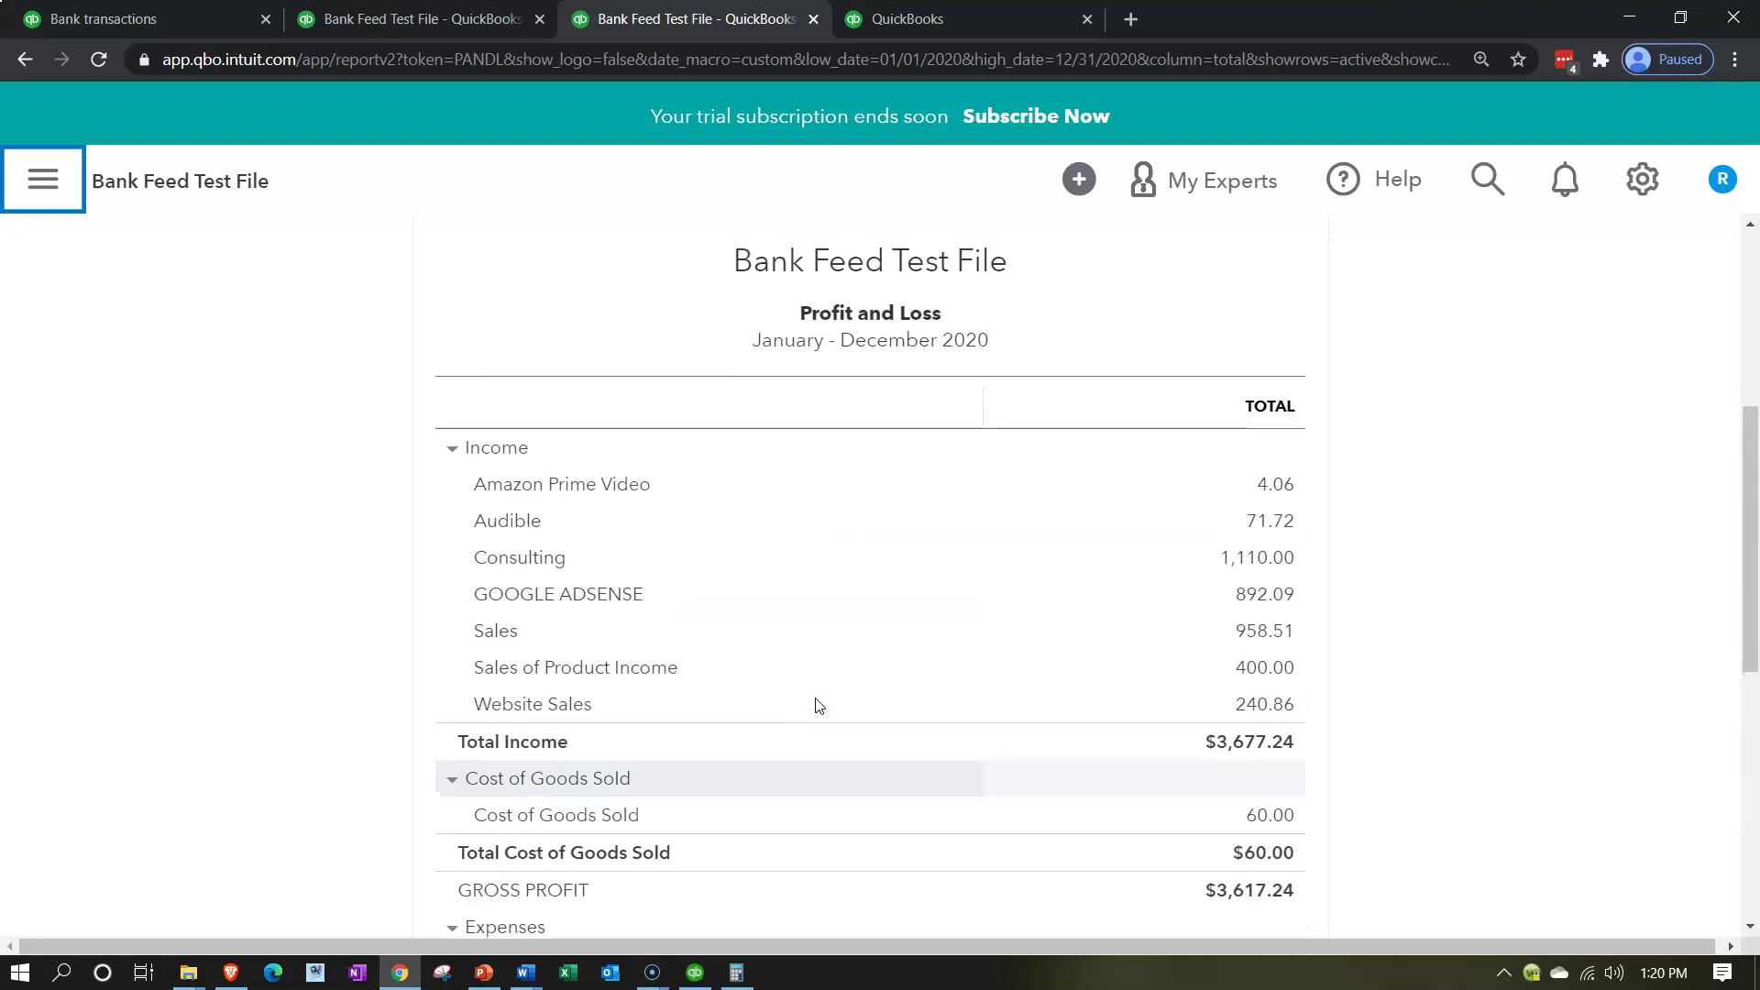
# Step: Examine the transactions behind the Sales income amount and return to the Profit and Loss report
pyautogui.click(1258, 633)
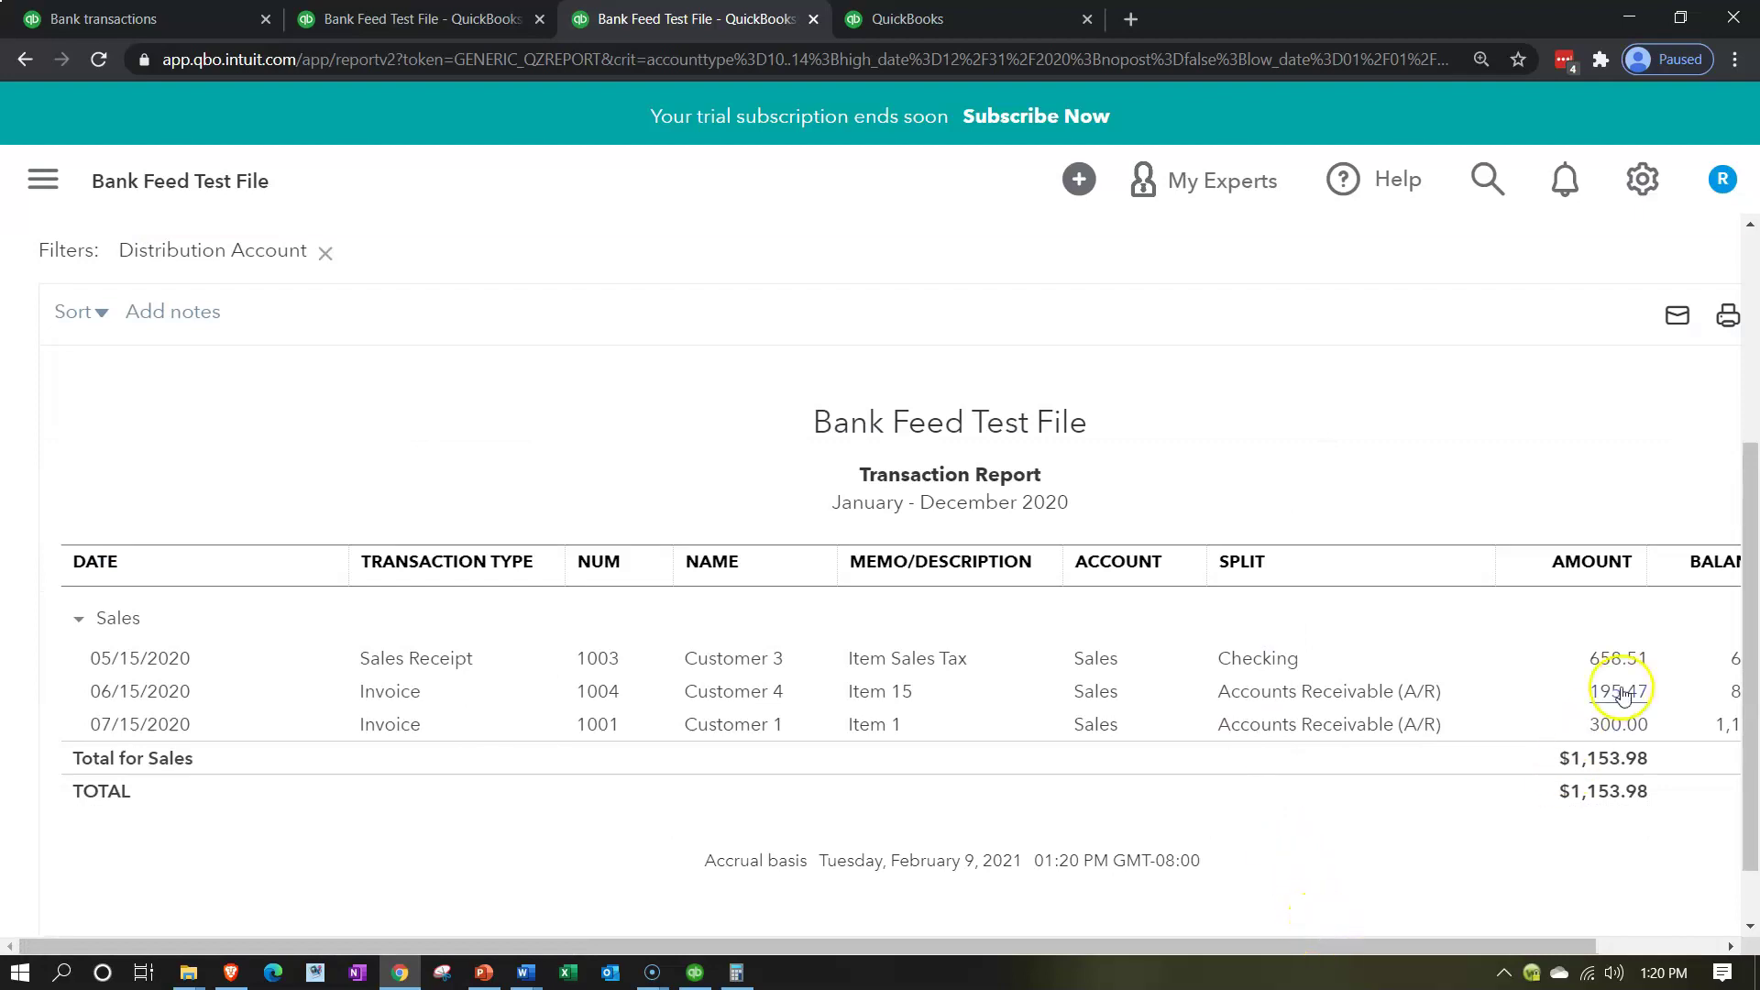
pyautogui.scroll(4, 314, 531)
pyautogui.click(209, 329)
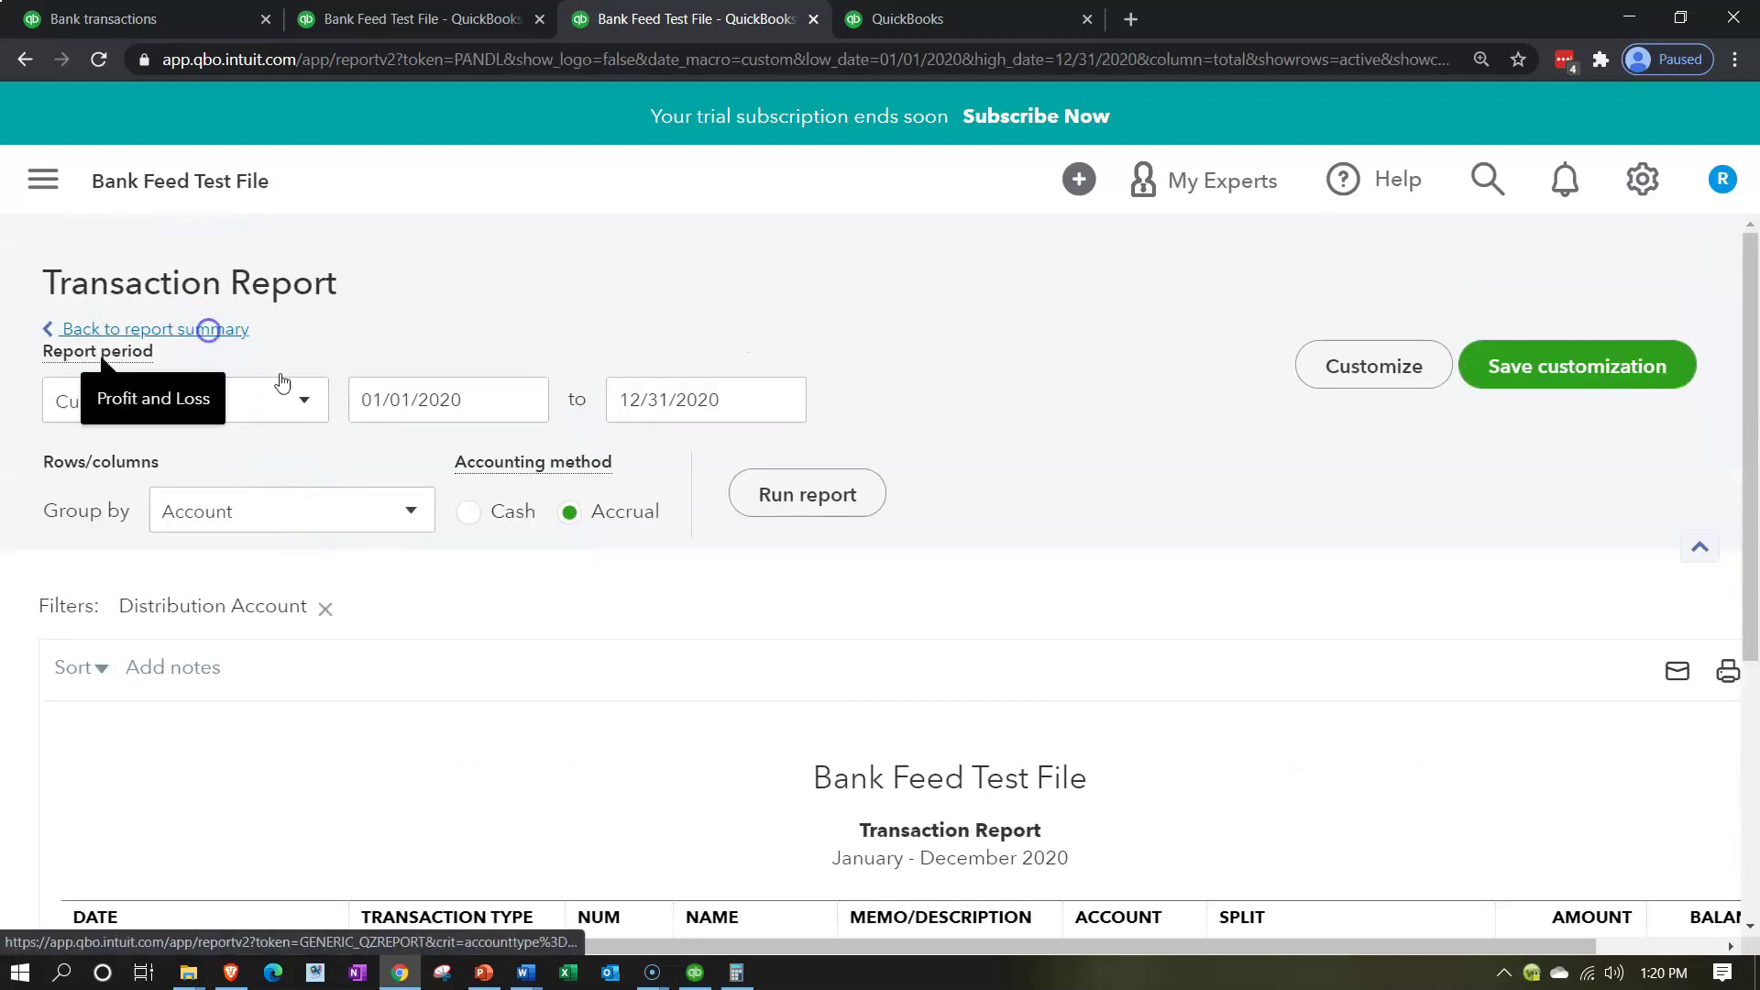
pyautogui.scroll(-5, 821, 600)
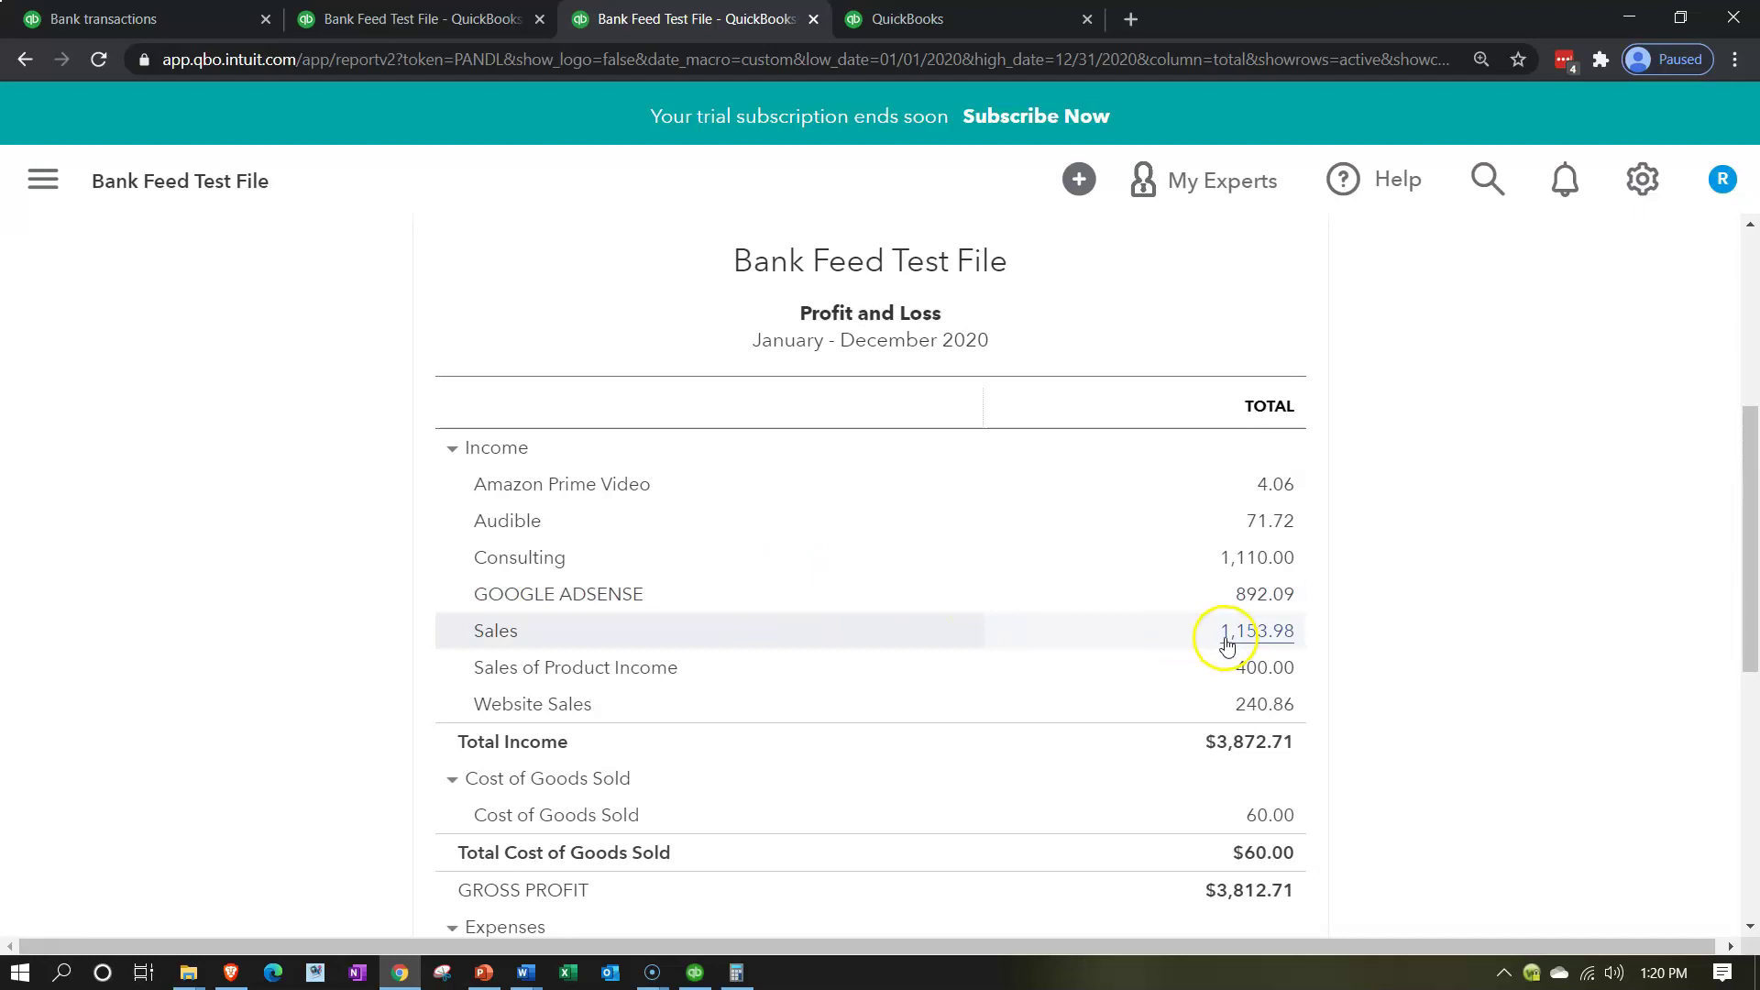
# Step: Open the Customers list in the fourth browser tab and review the open balances, including Customer 4's
pyautogui.click(962, 20)
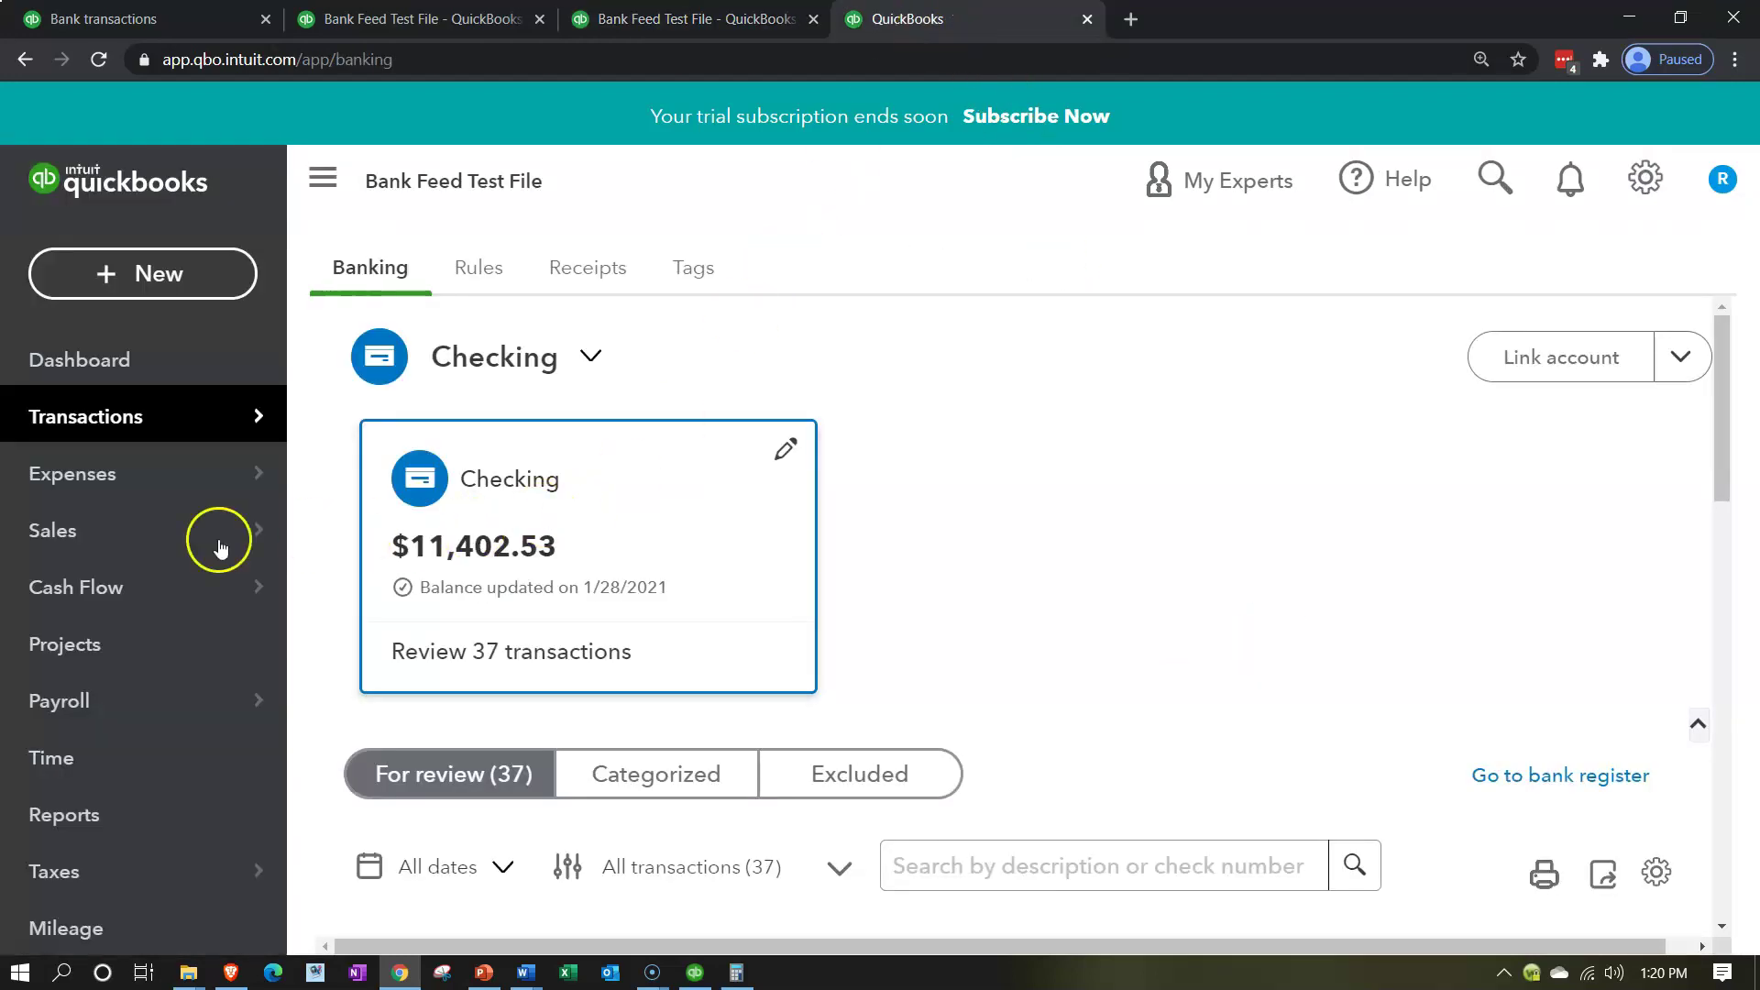
pyautogui.click(87, 555)
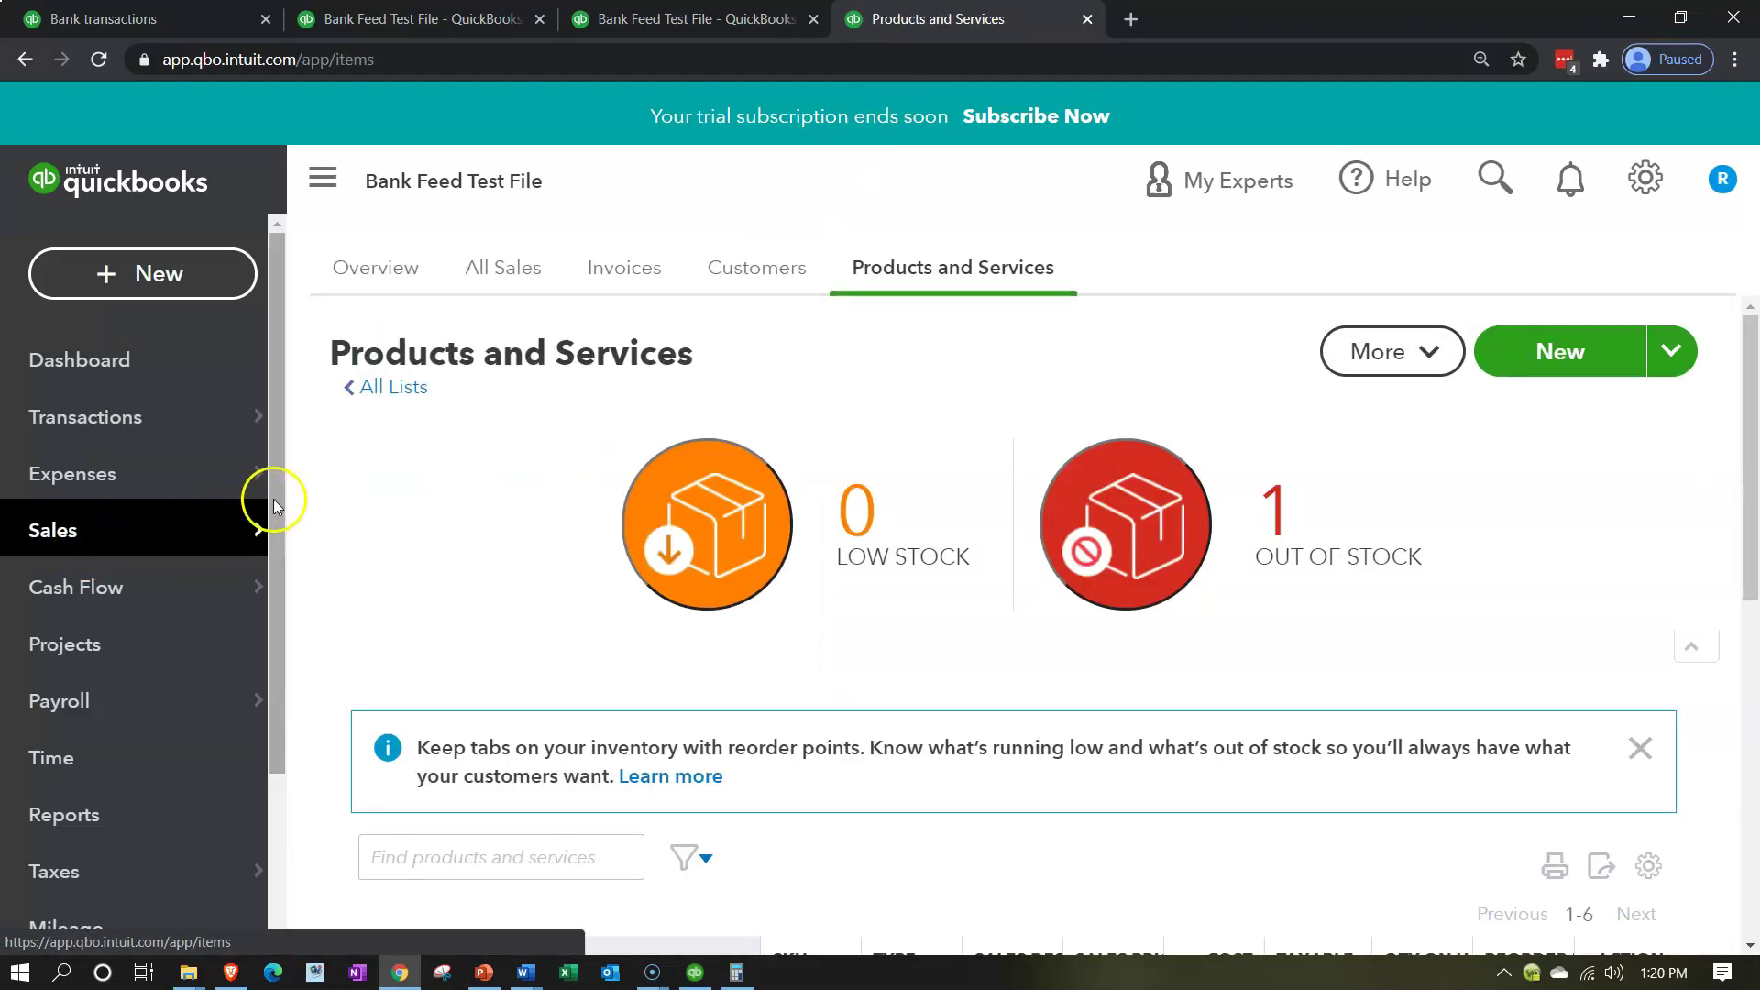
pyautogui.click(756, 273)
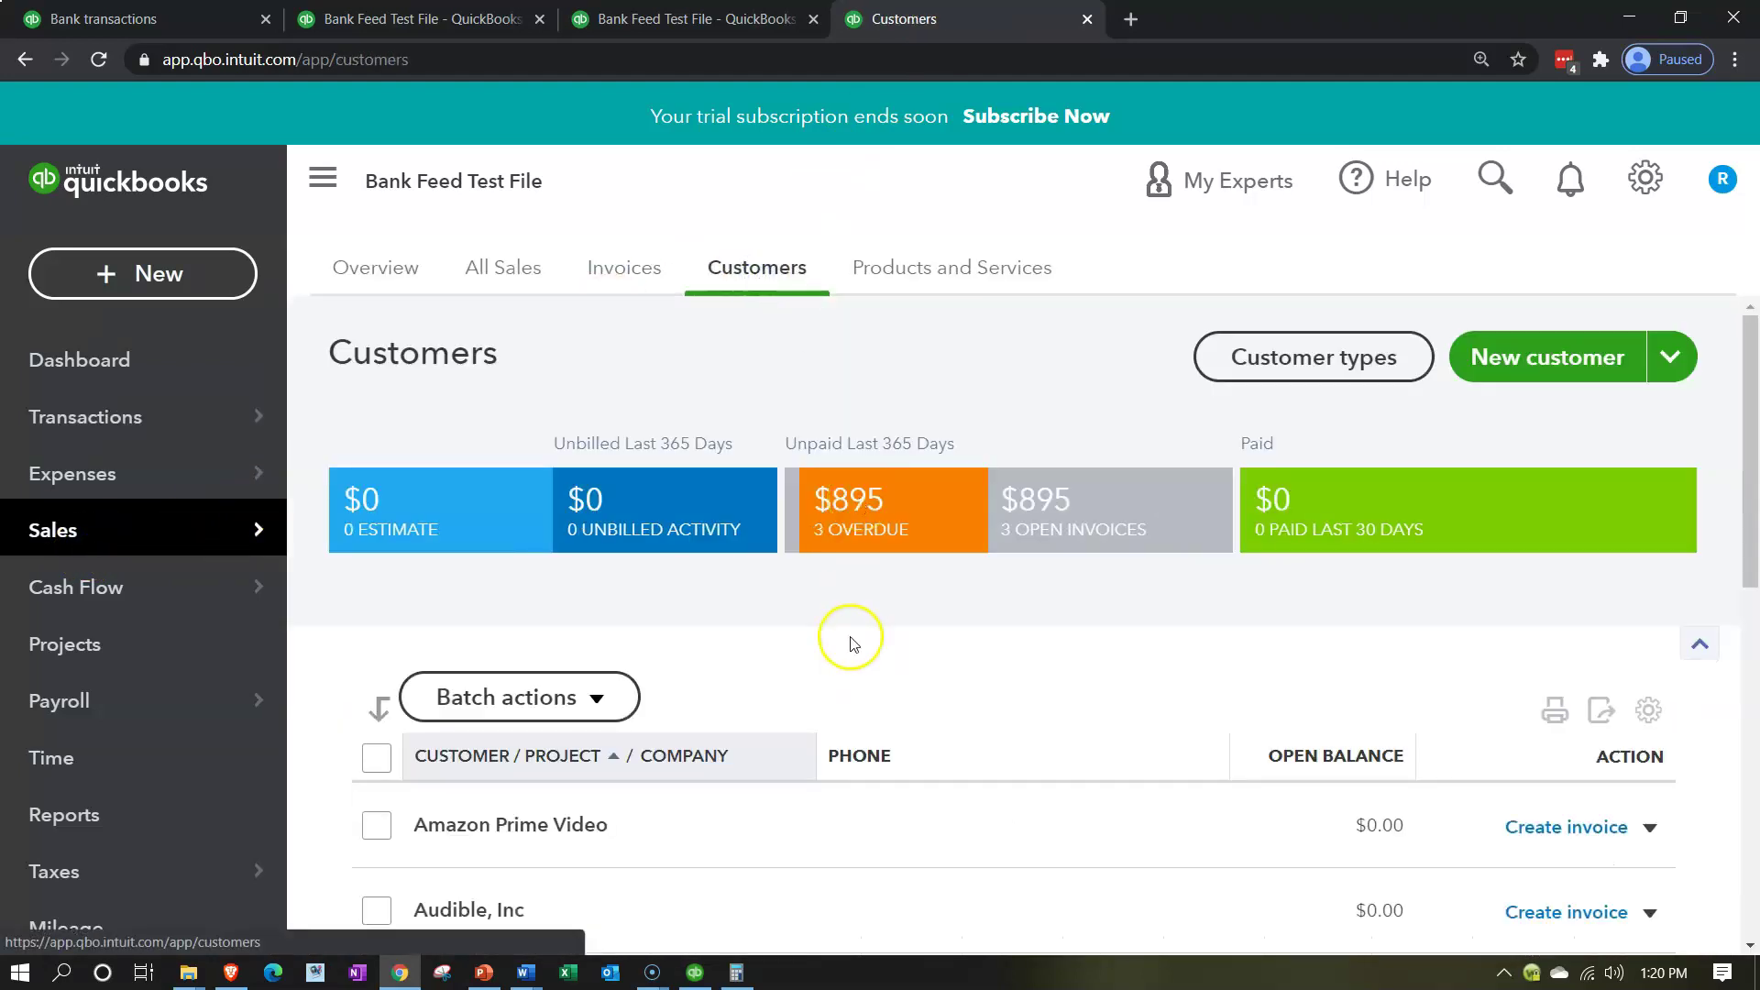
pyautogui.scroll(-4, 844, 636)
pyautogui.scroll(-1, 851, 644)
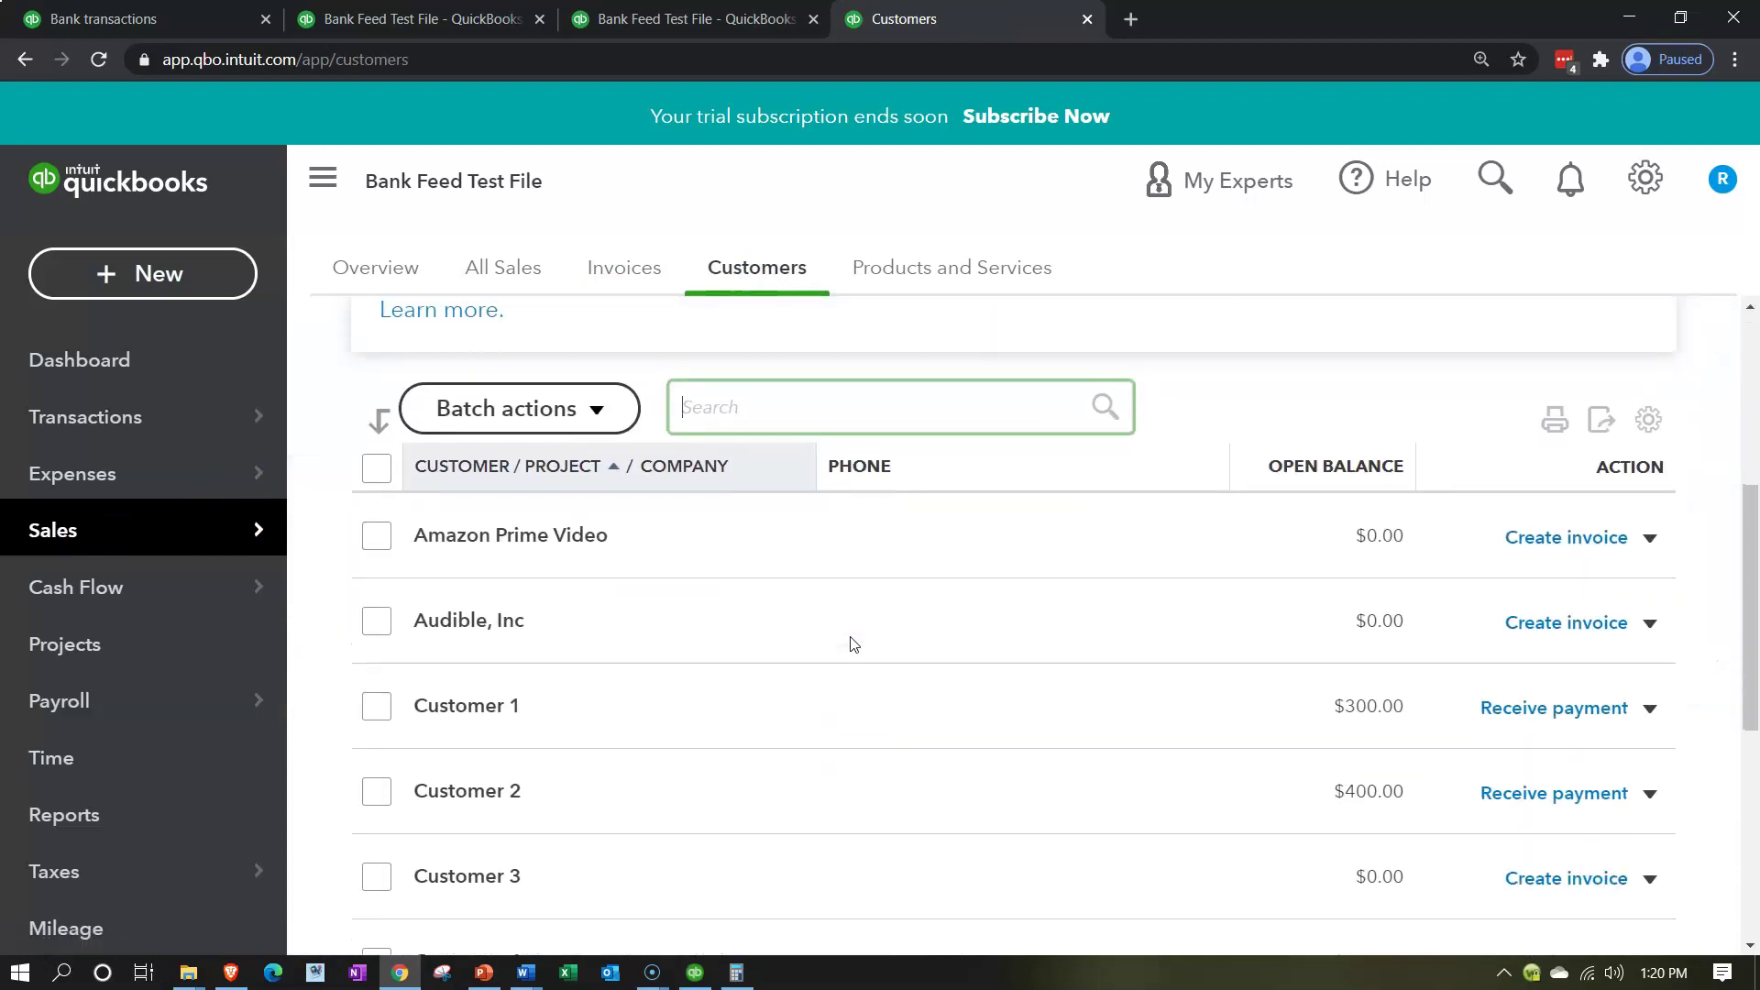
pyautogui.scroll(-1, 851, 644)
pyautogui.scroll(-2, 849, 641)
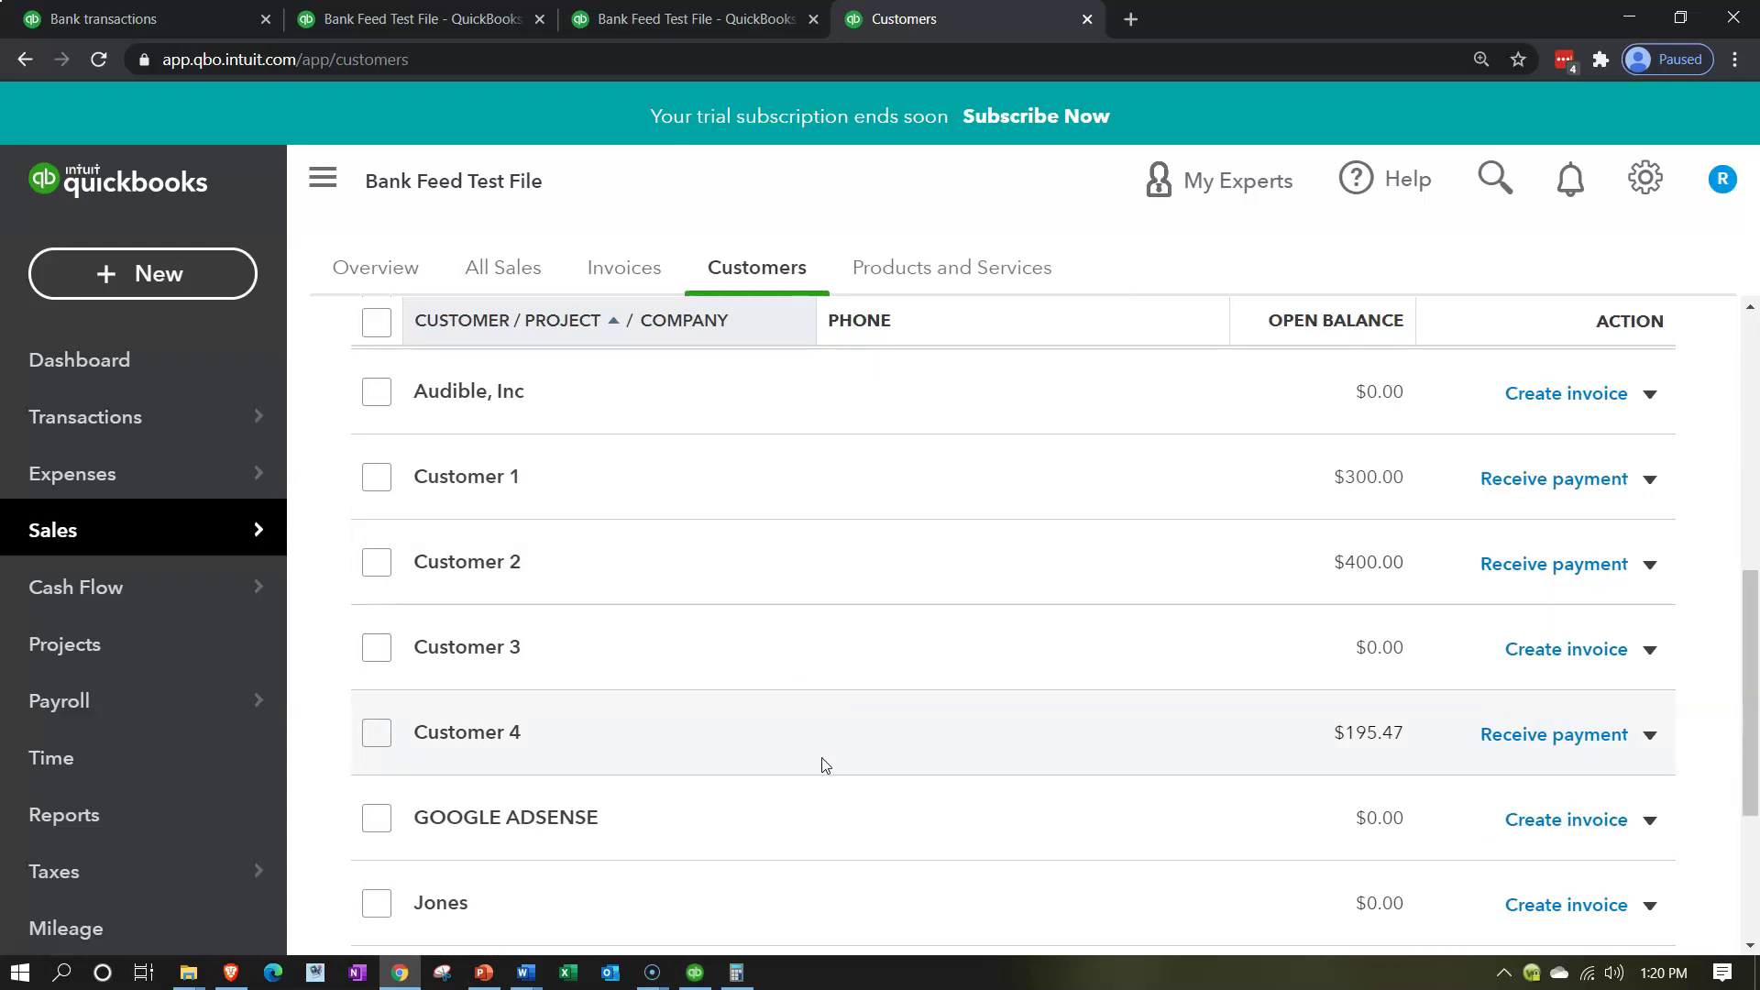
pyautogui.scroll(-1, 823, 762)
pyautogui.click(840, 766)
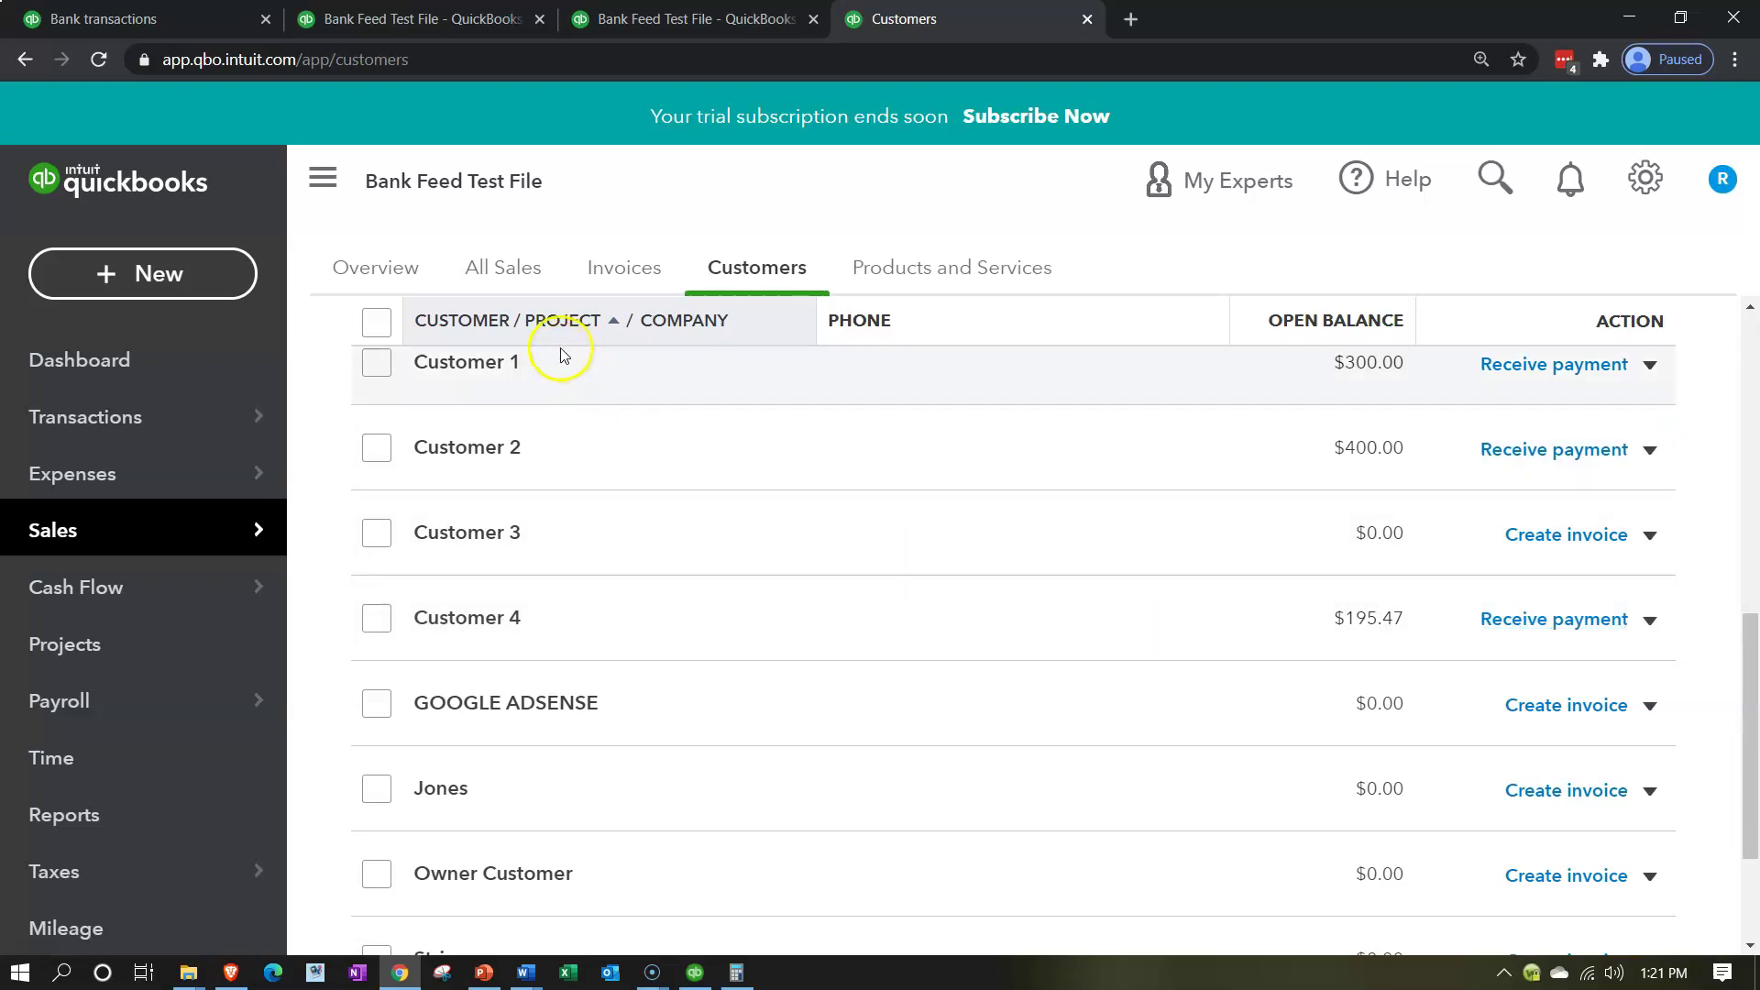
# Step: Collapse the navigation menu in the bank feed tab, and examine Customer 4's invoice behind the Sales amount on the Profit and Loss
pyautogui.click(178, 18)
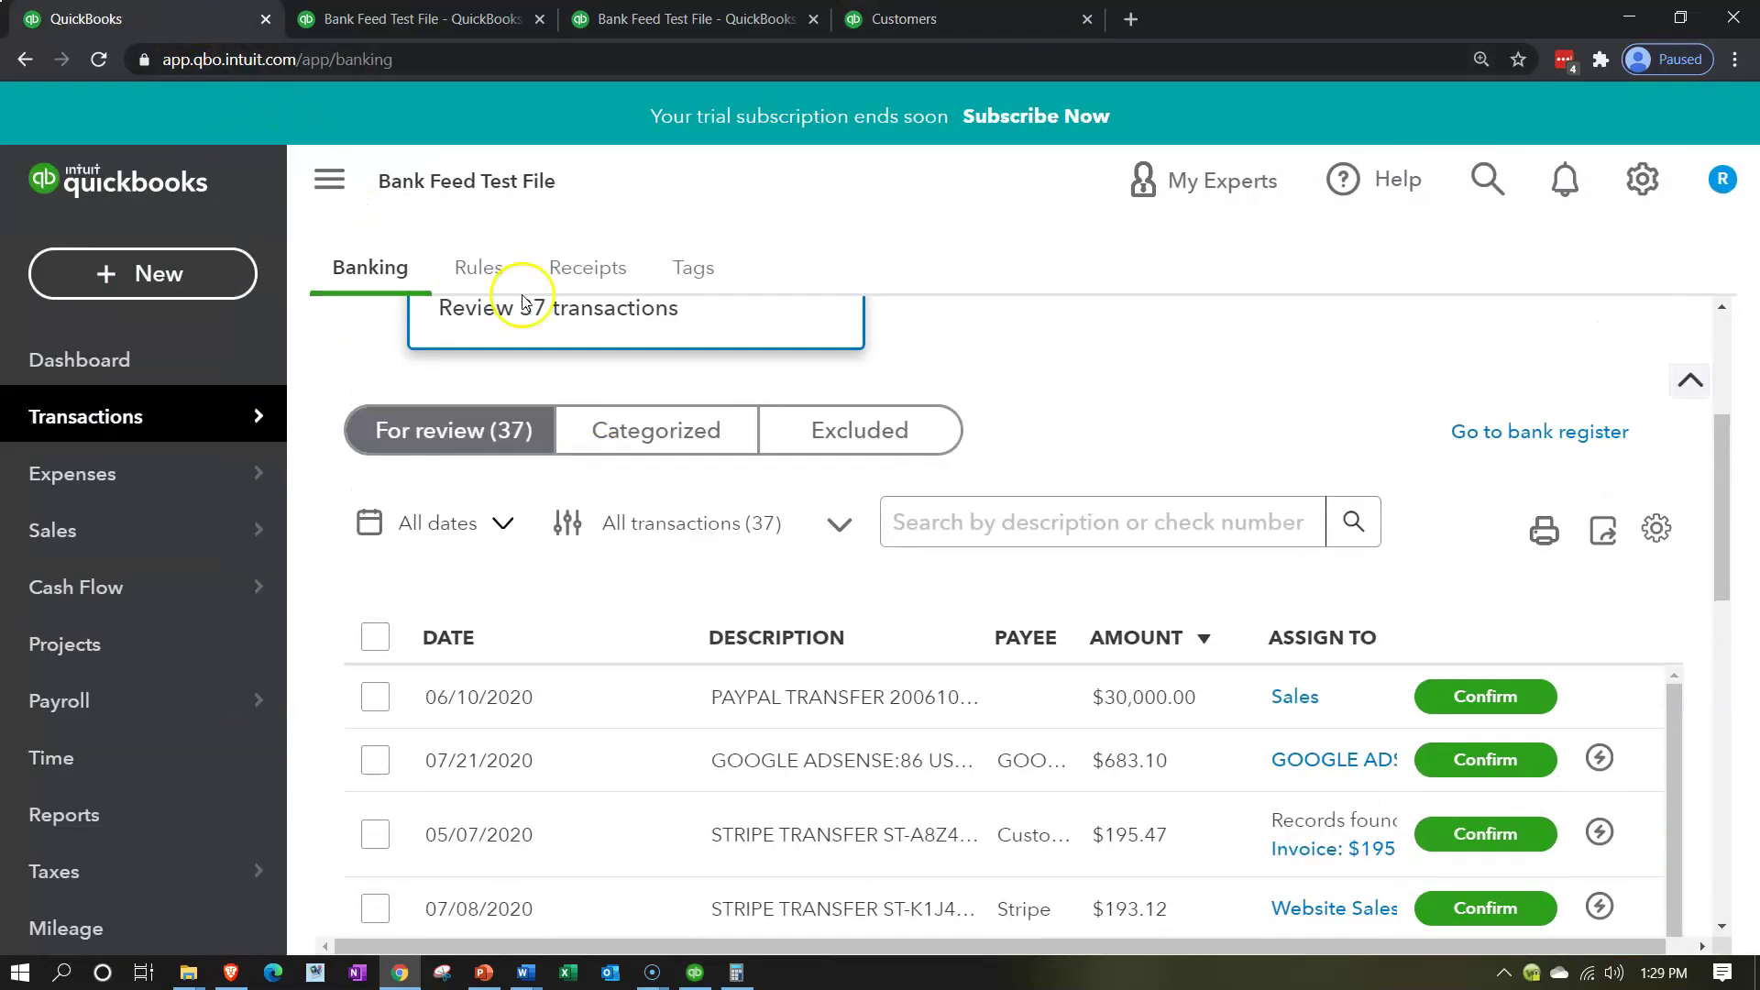
pyautogui.click(322, 176)
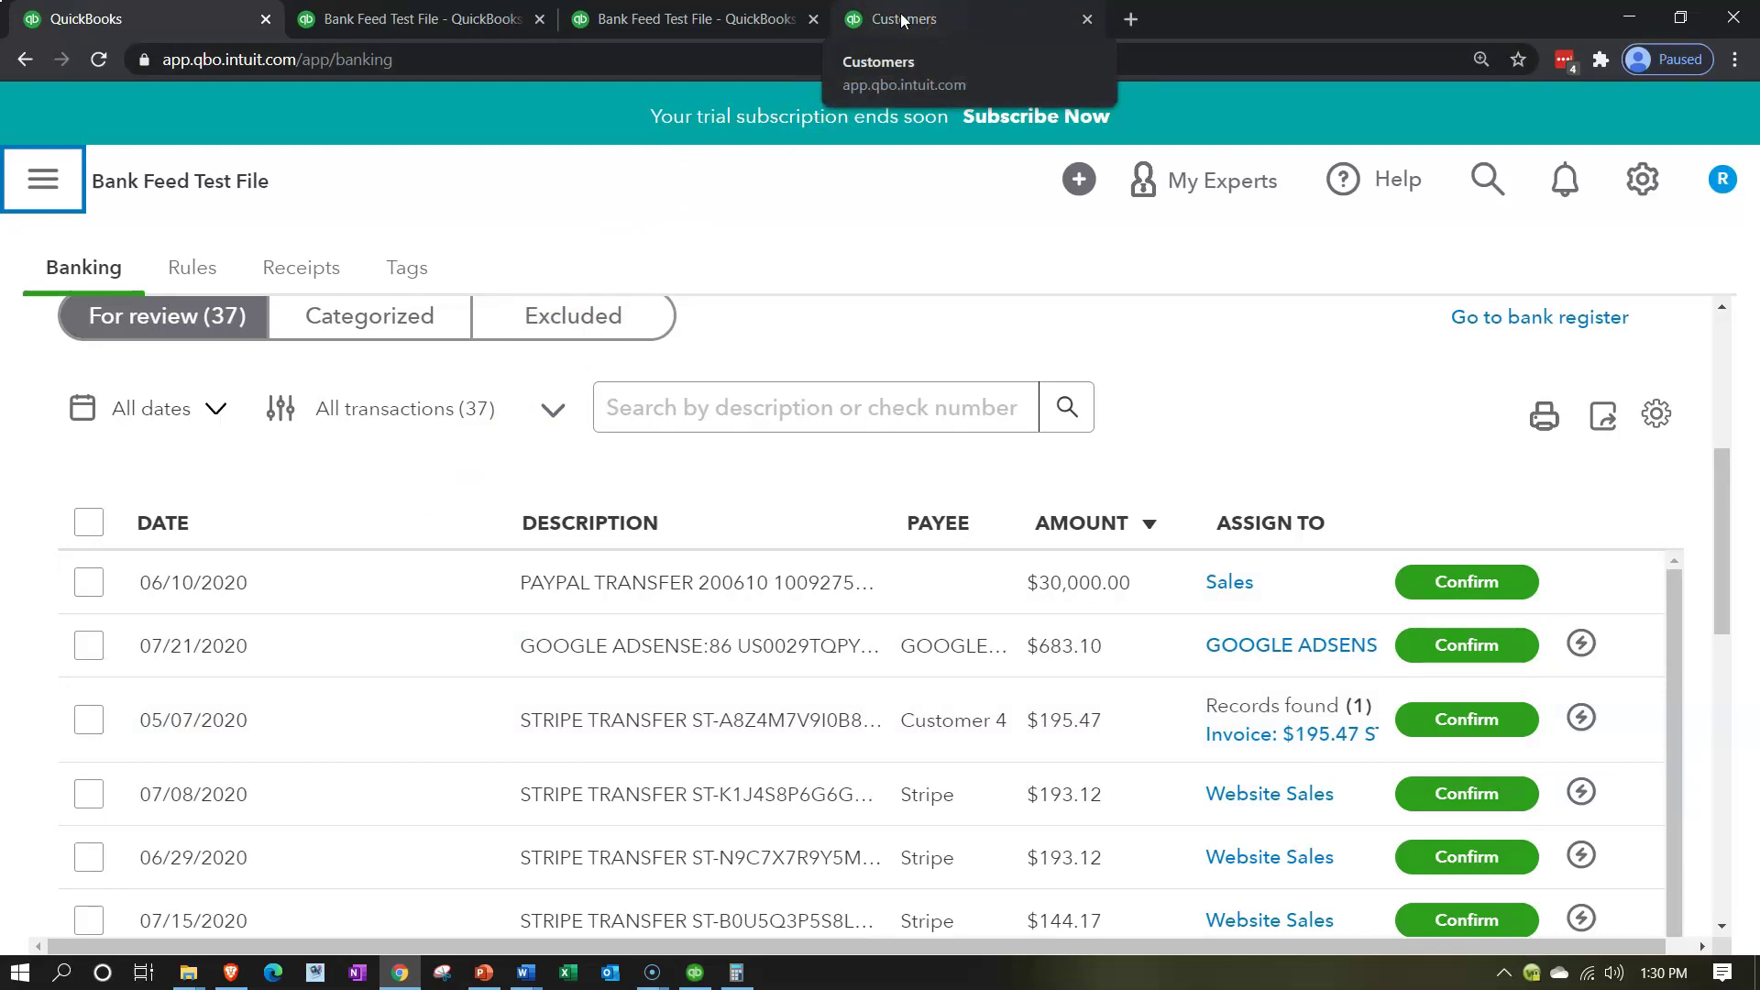
pyautogui.click(687, 20)
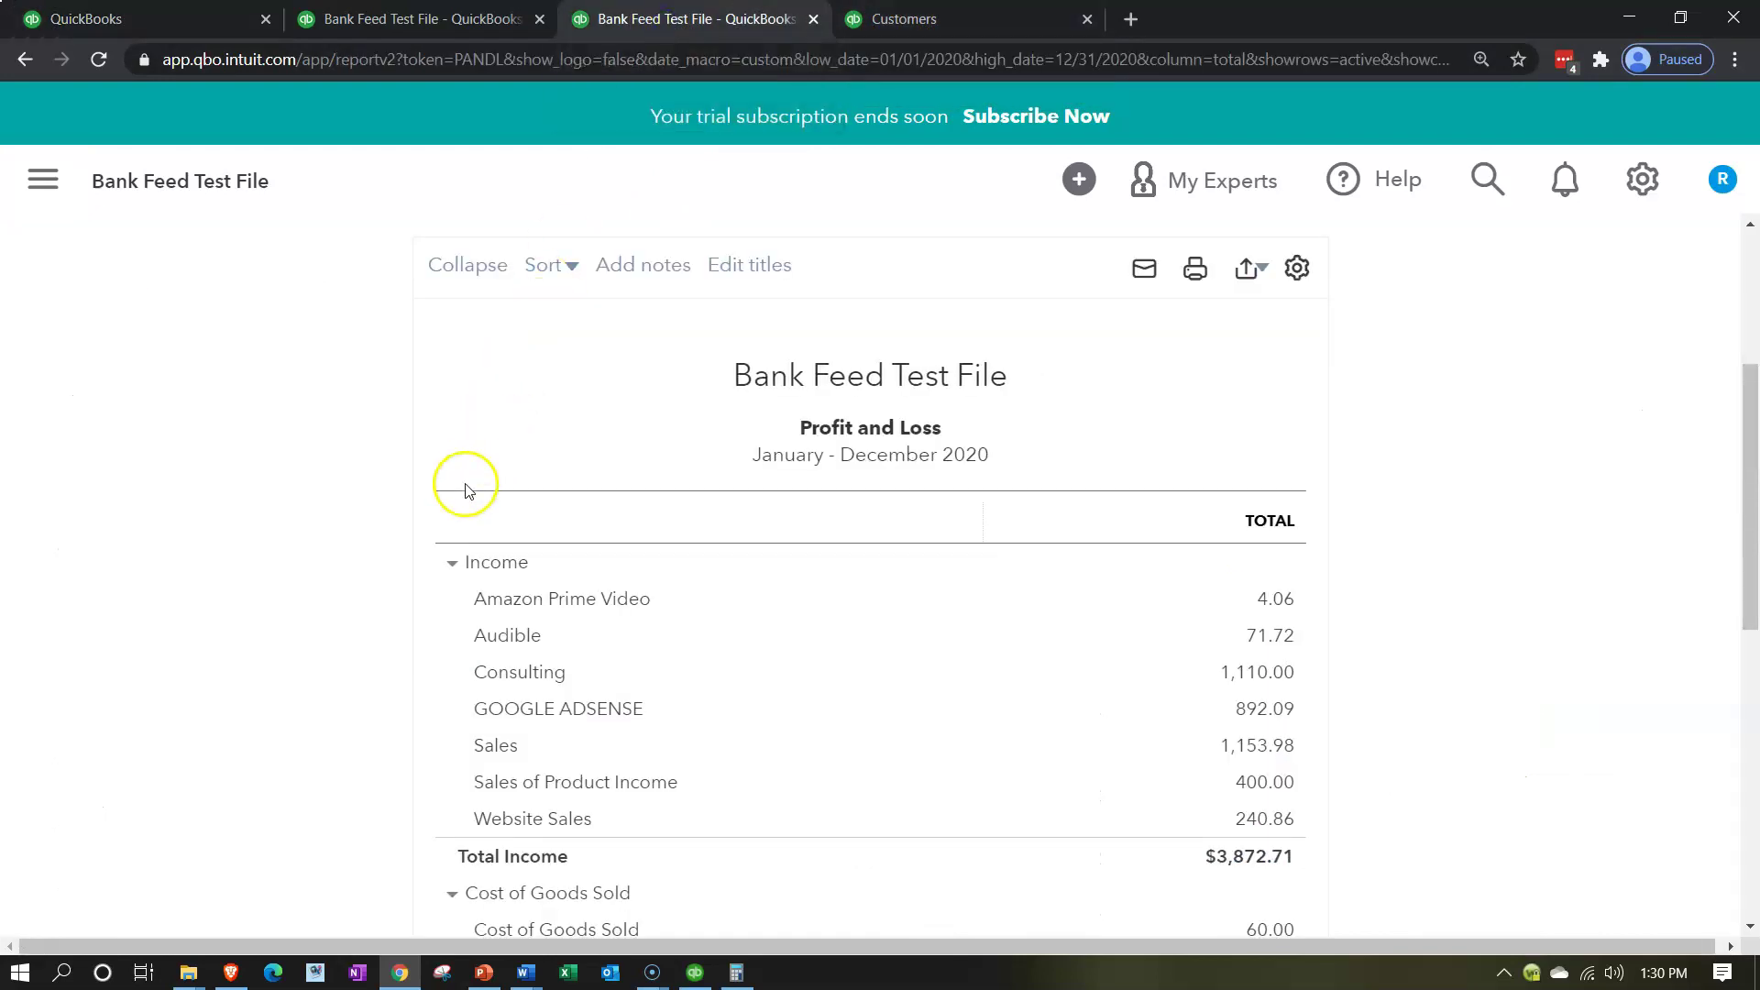
pyautogui.click(1257, 747)
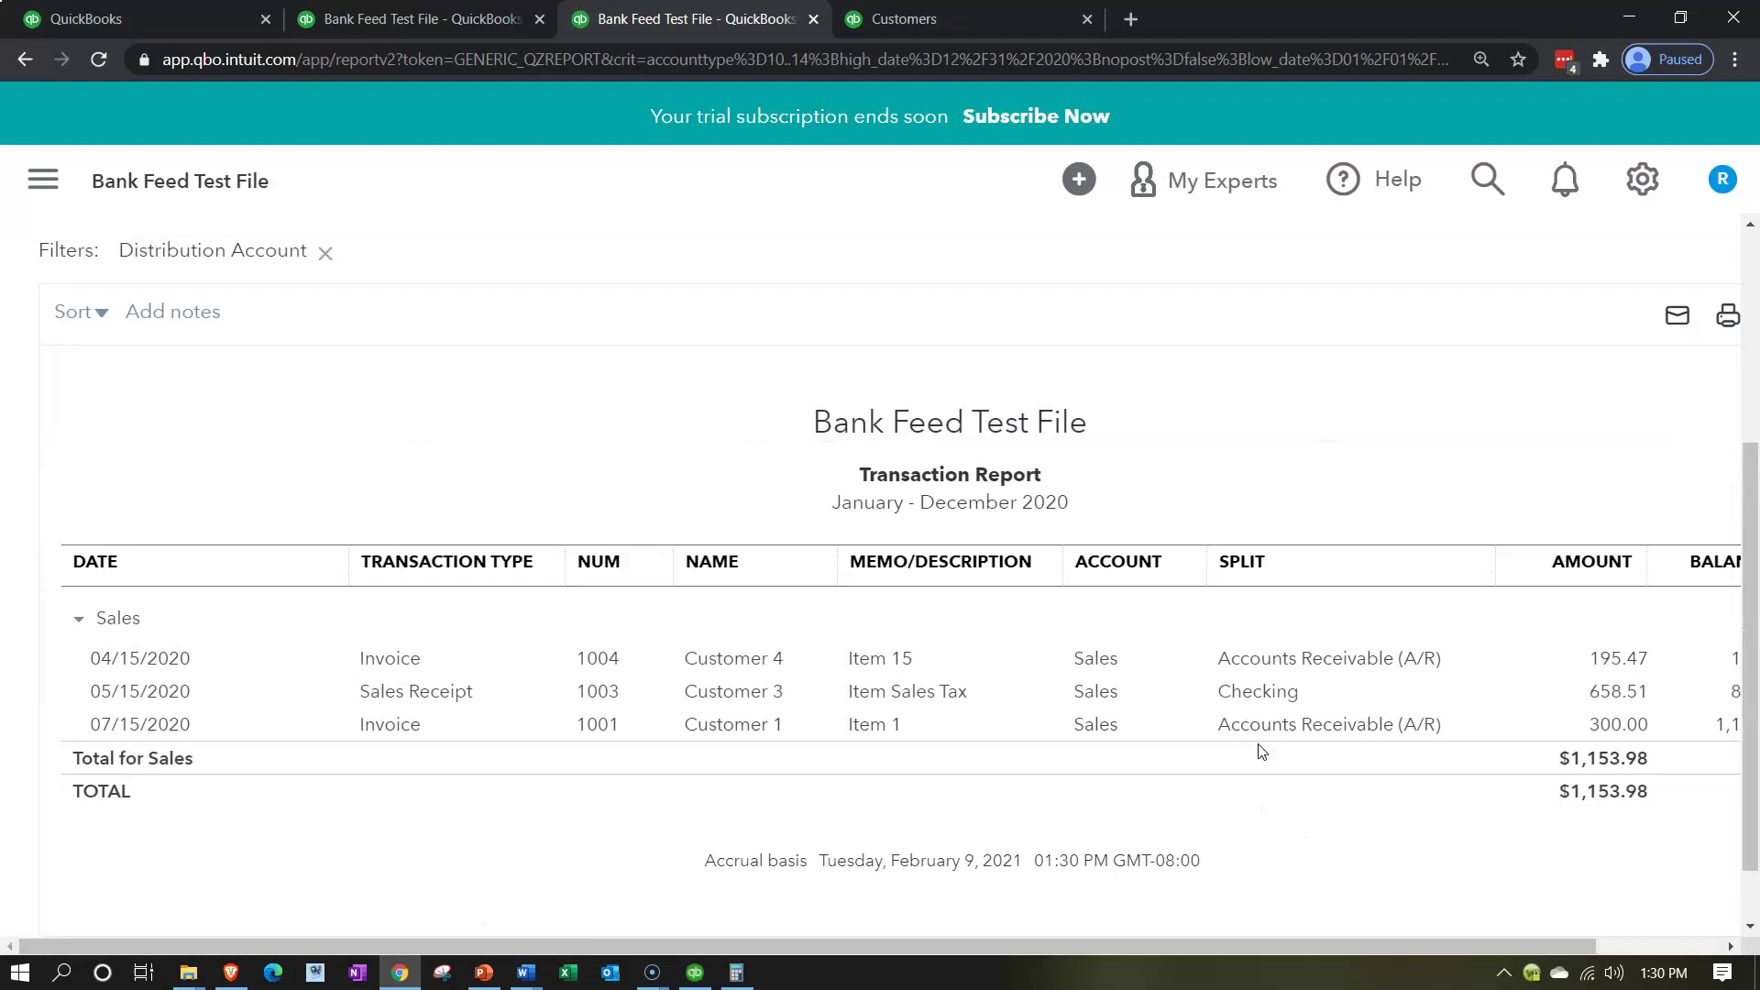
pyautogui.moveTo(1283, 946); pyautogui.dragTo(1315, 946)
pyautogui.click(1599, 655)
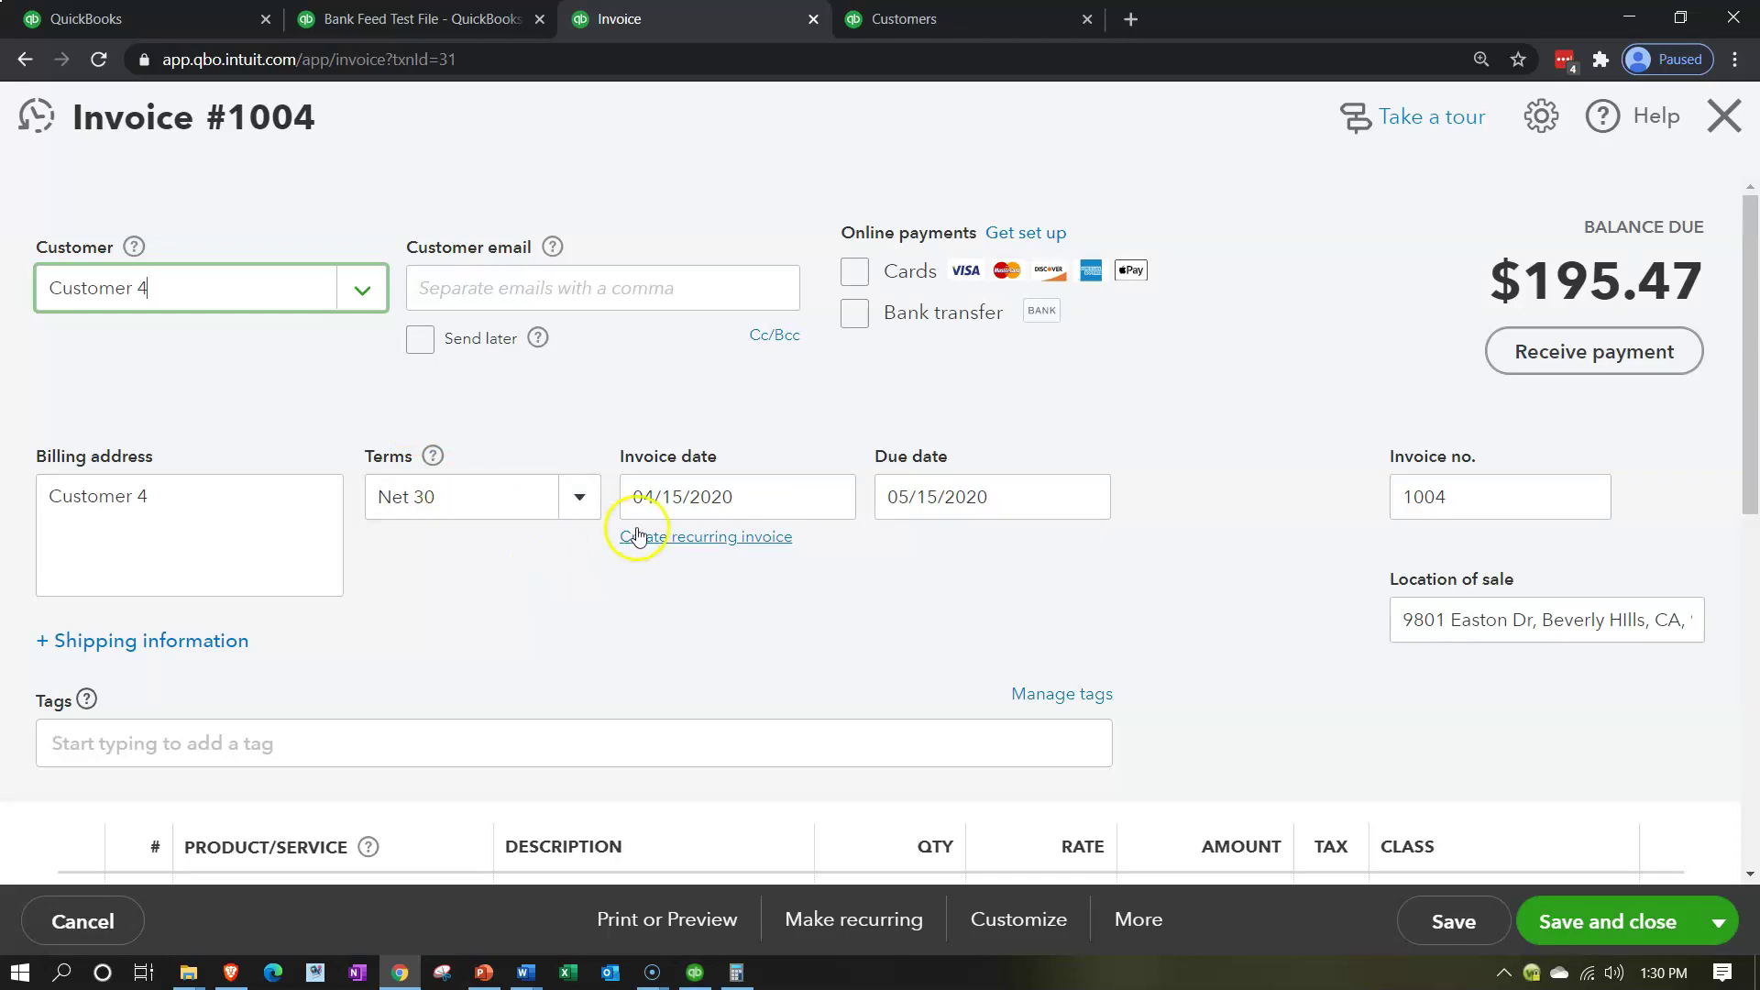
pyautogui.click(1712, 137)
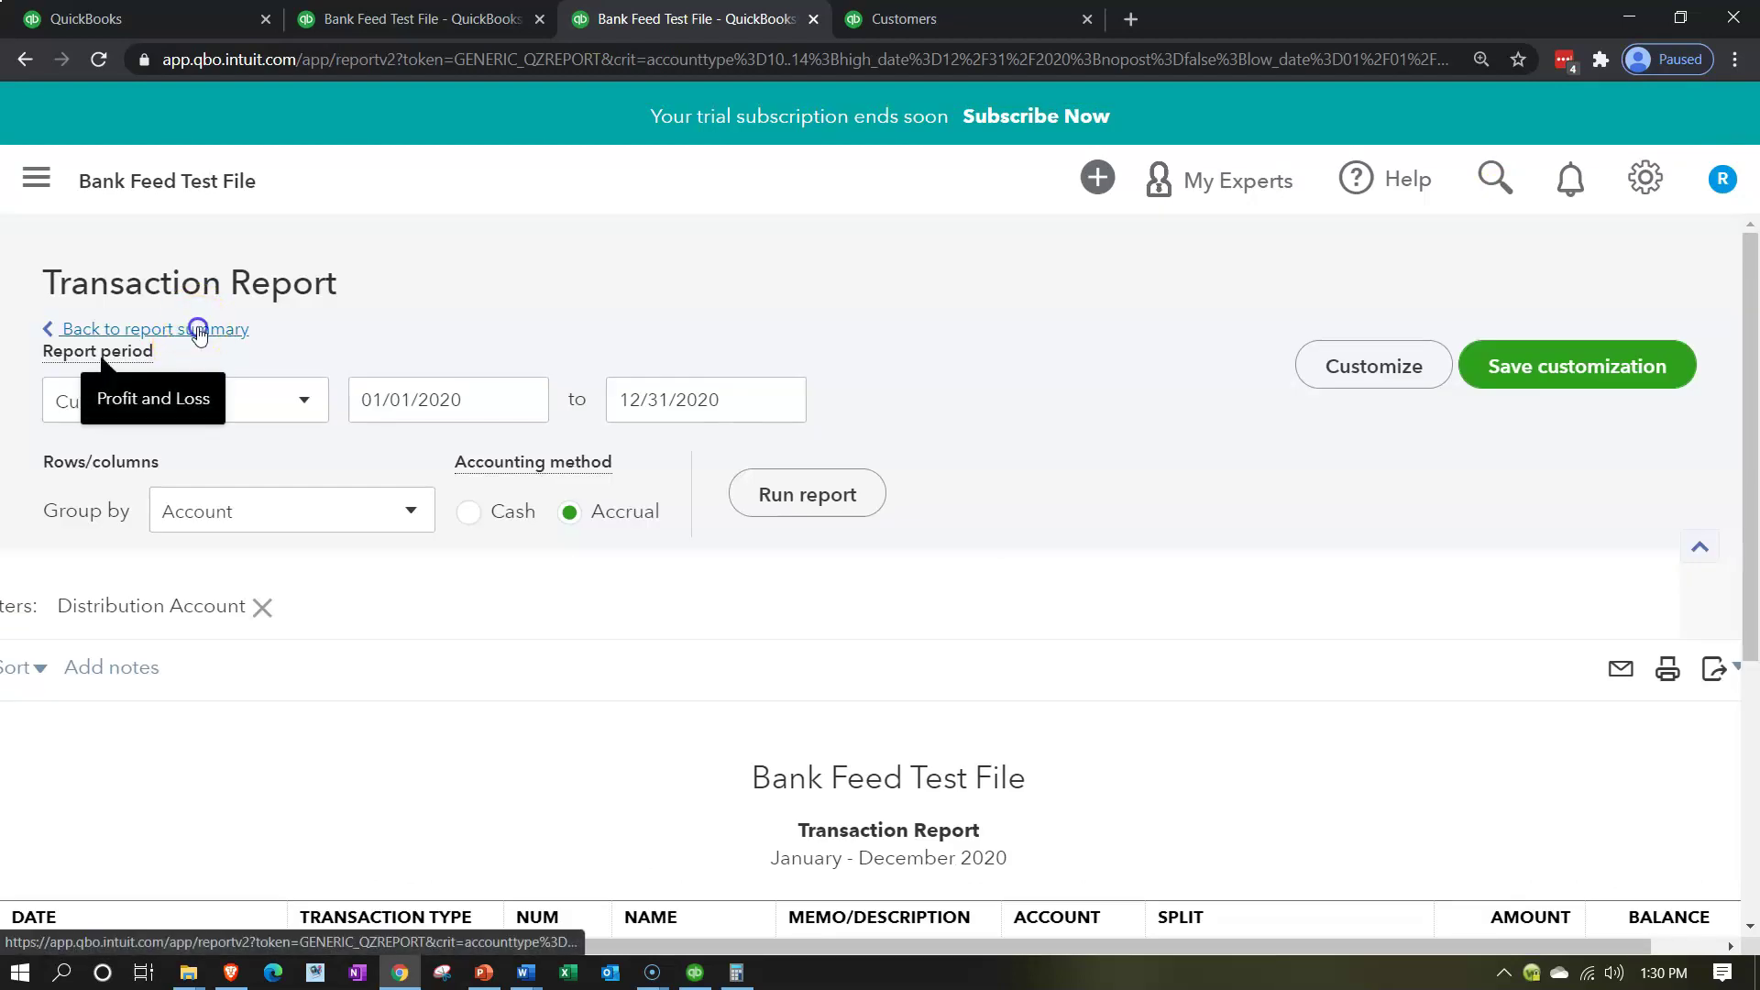
pyautogui.click(196, 327)
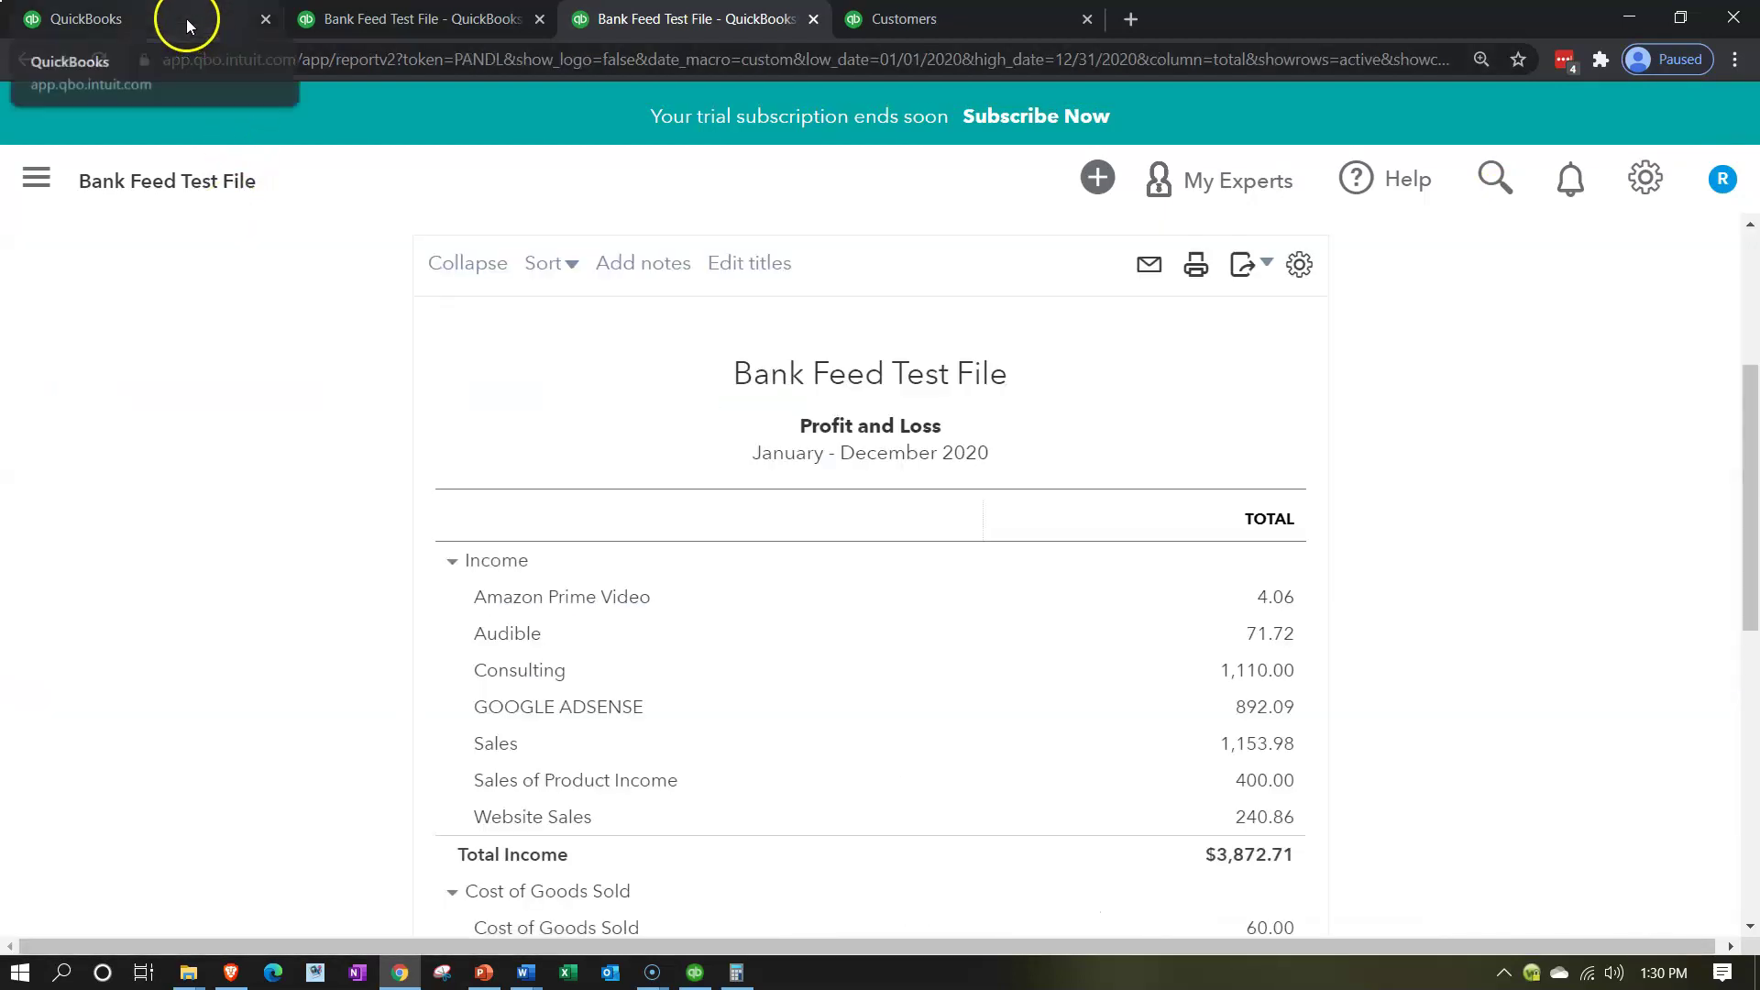
# Step: Match the 05/07/2020 Stripe deposit of $195.47 in the bank feed to Customer 4's open invoice 1004
pyautogui.click(185, 18)
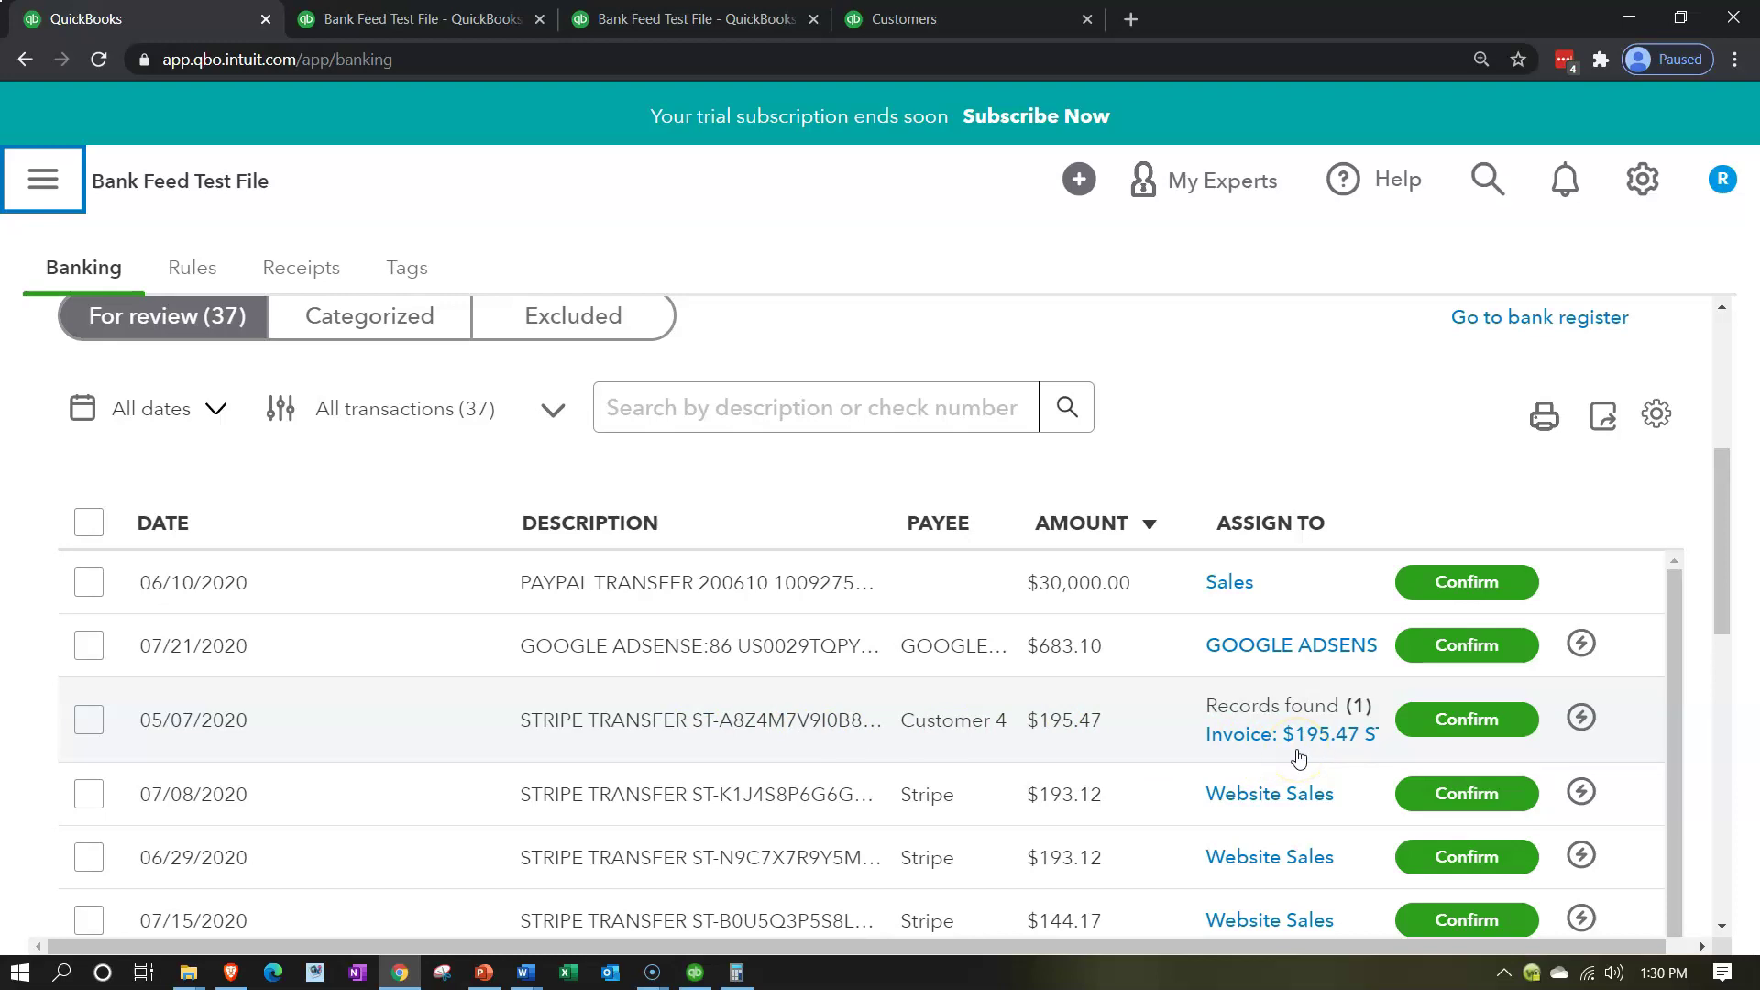
pyautogui.click(705, 724)
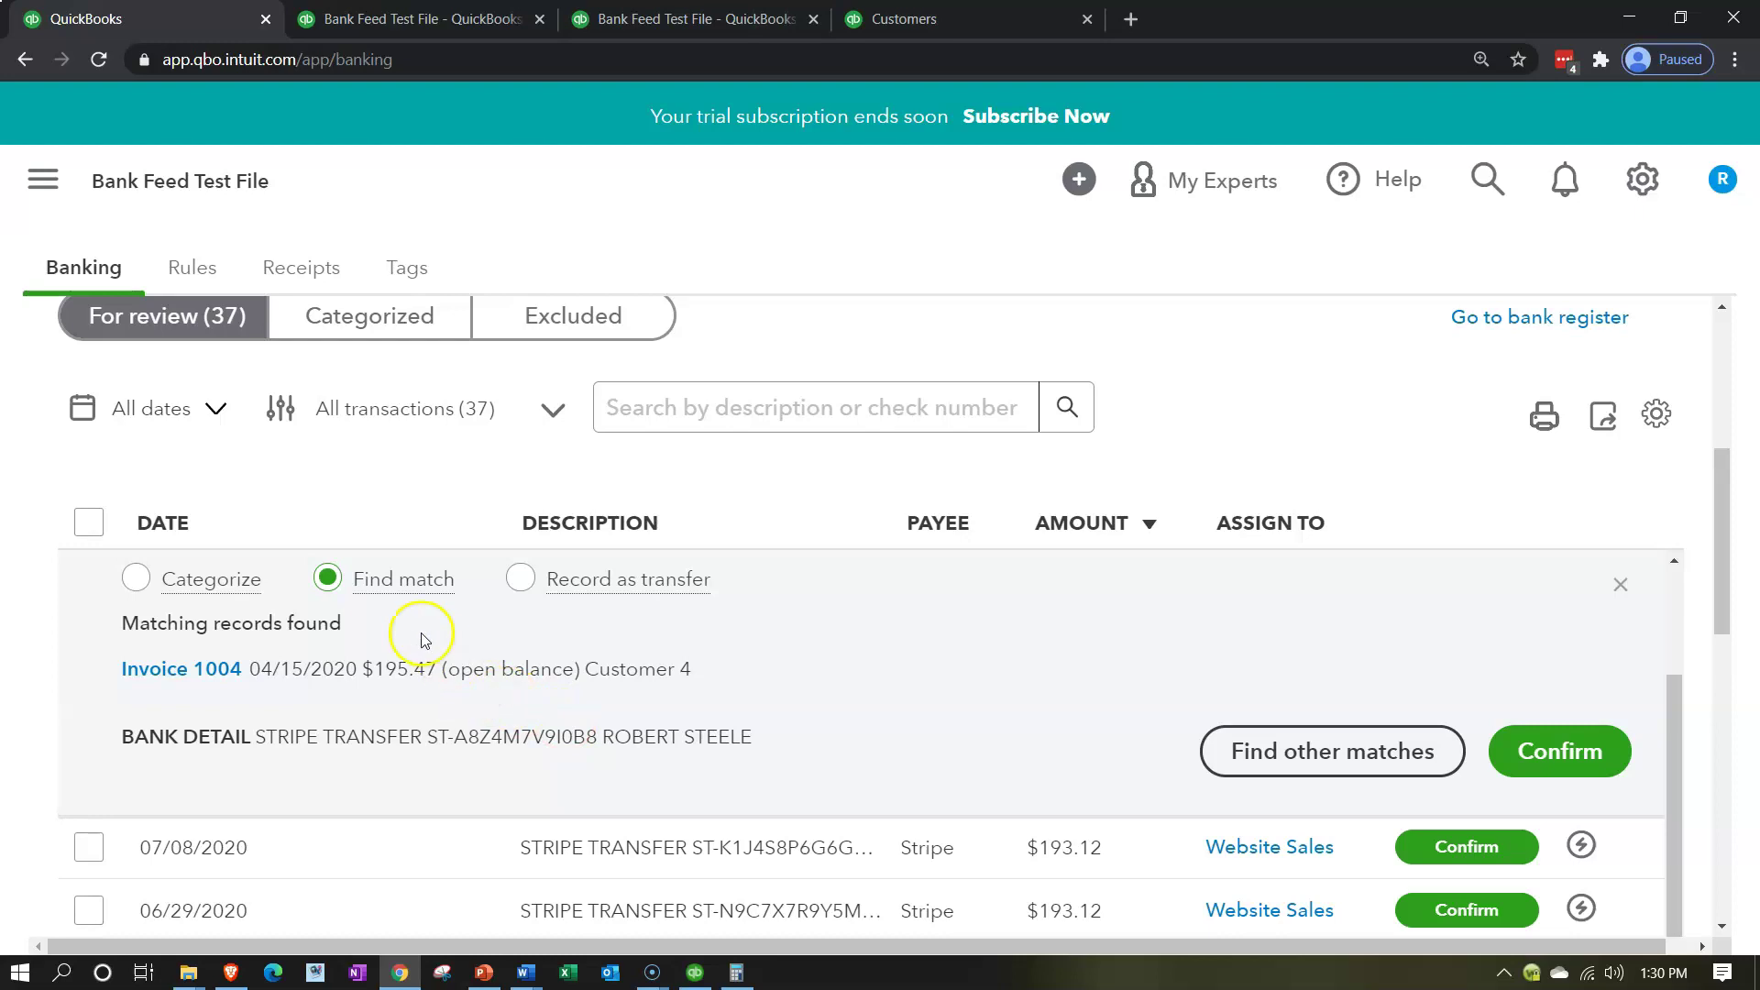
pyautogui.scroll(1, 423, 639)
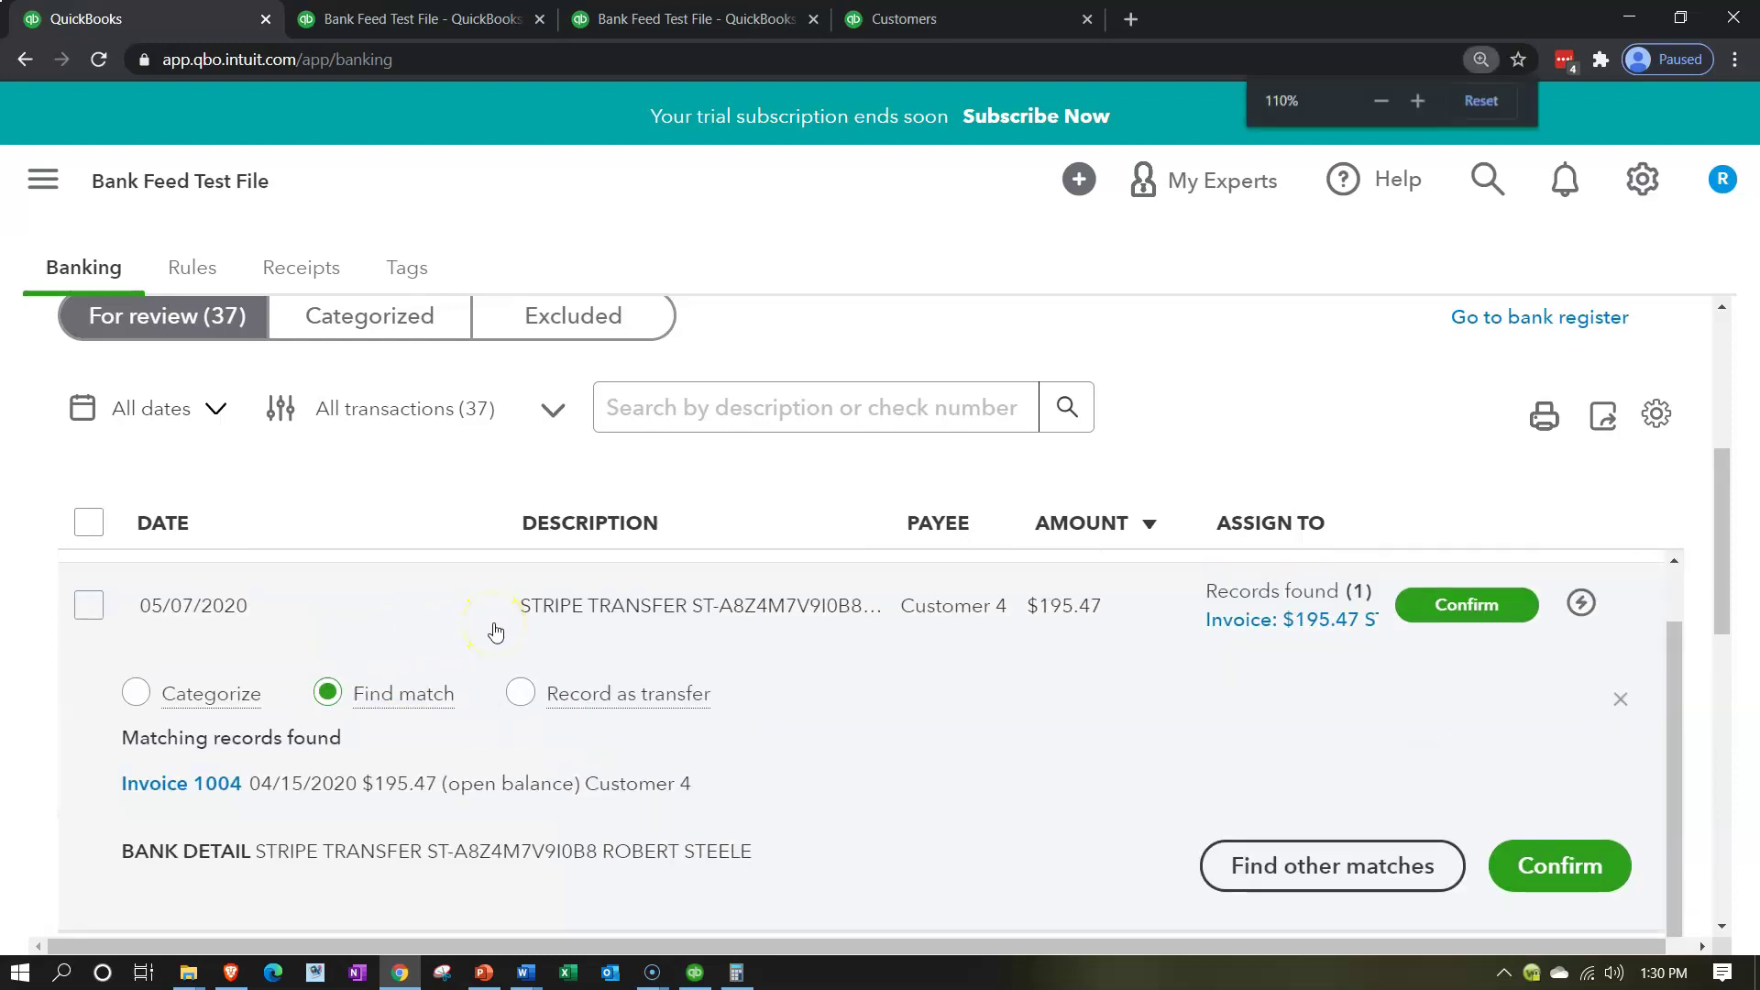
pyautogui.scroll(-1, 494, 631)
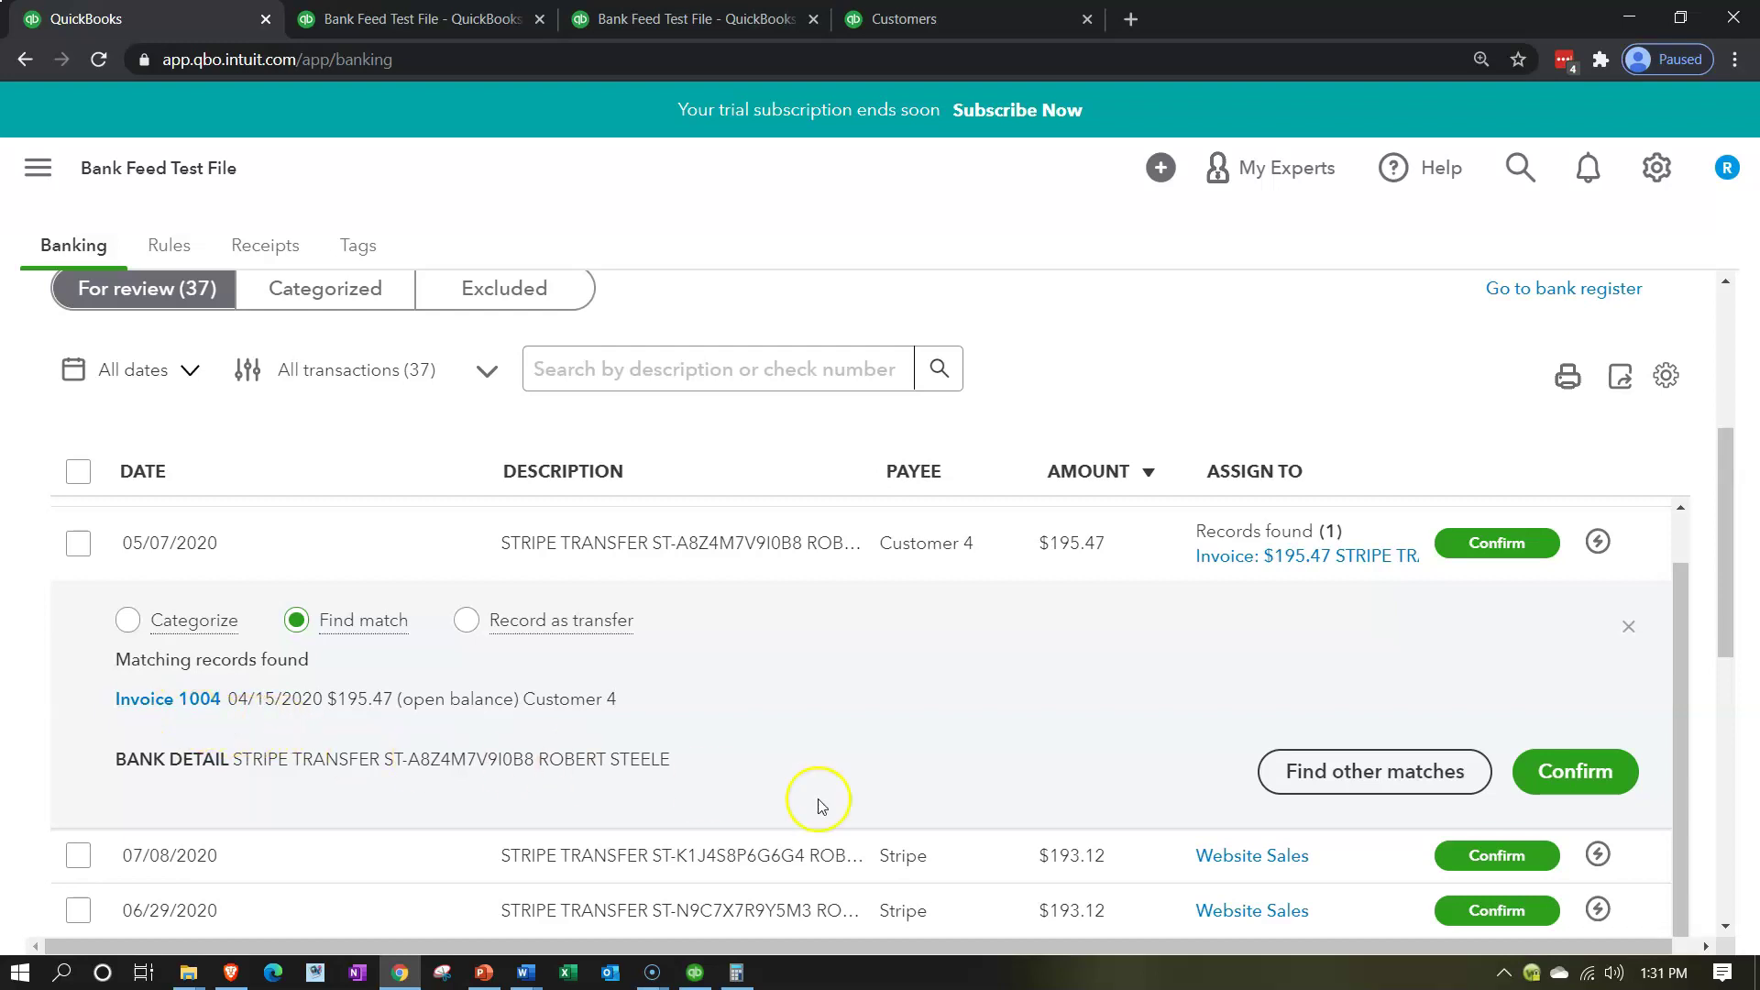
pyautogui.click(1287, 790)
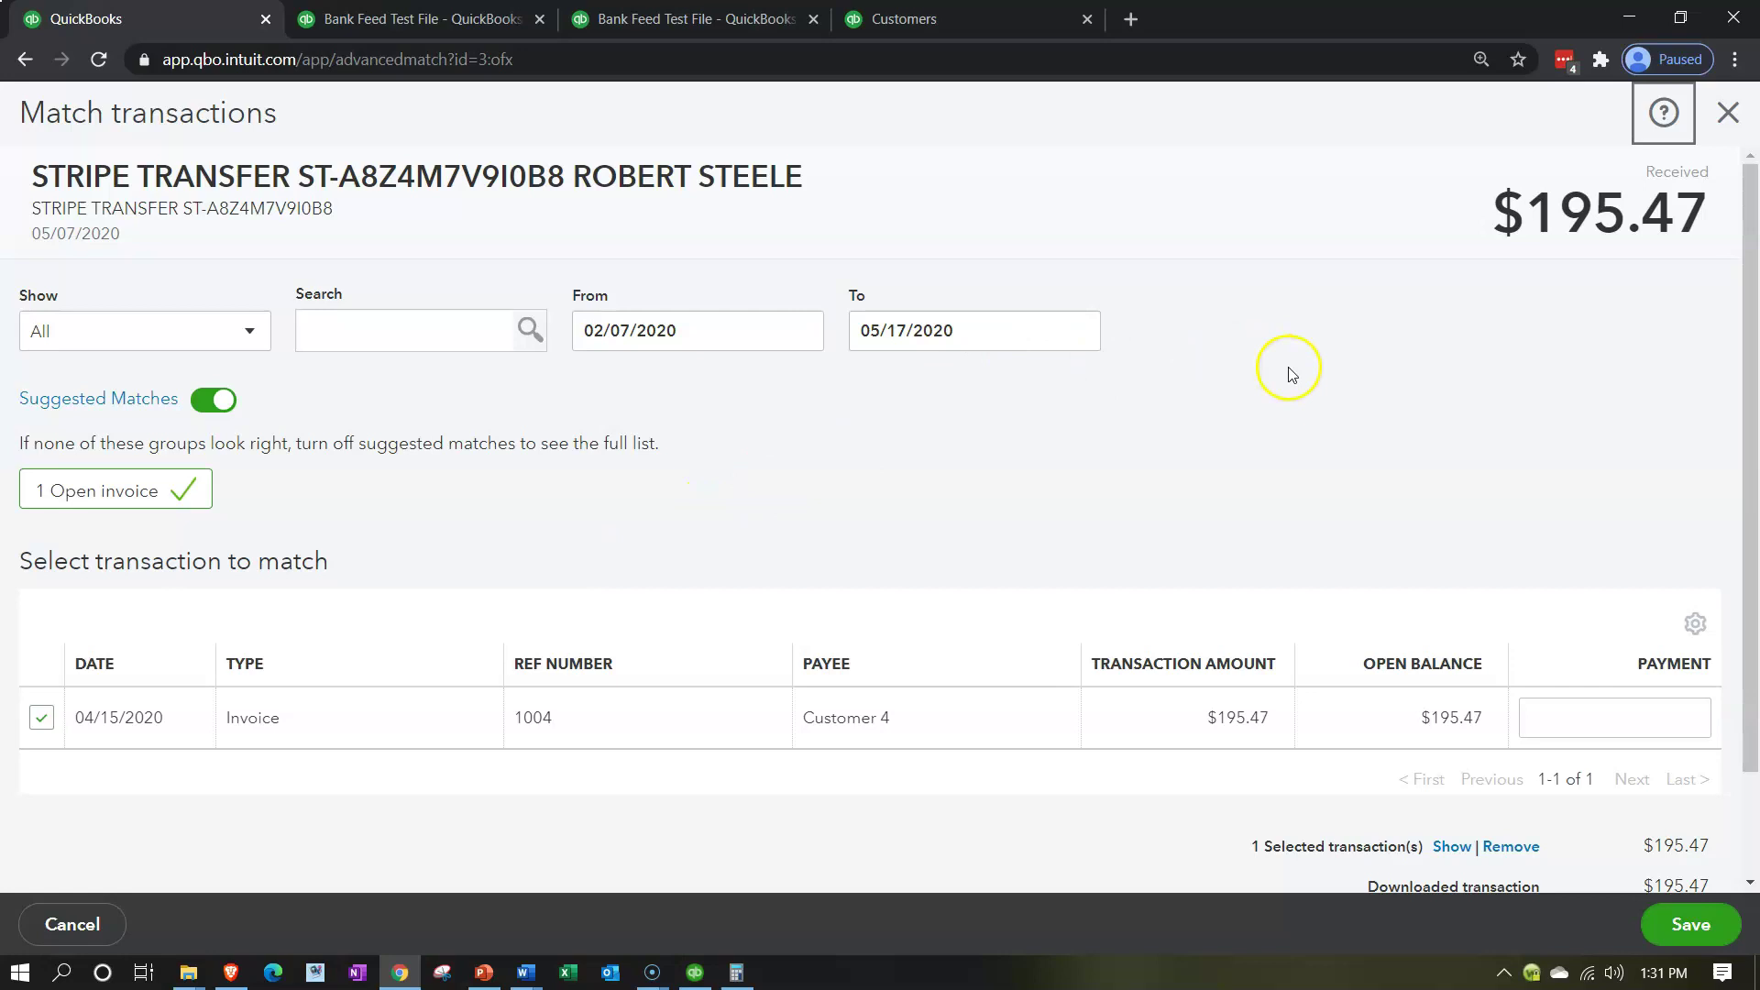
pyautogui.click(1672, 927)
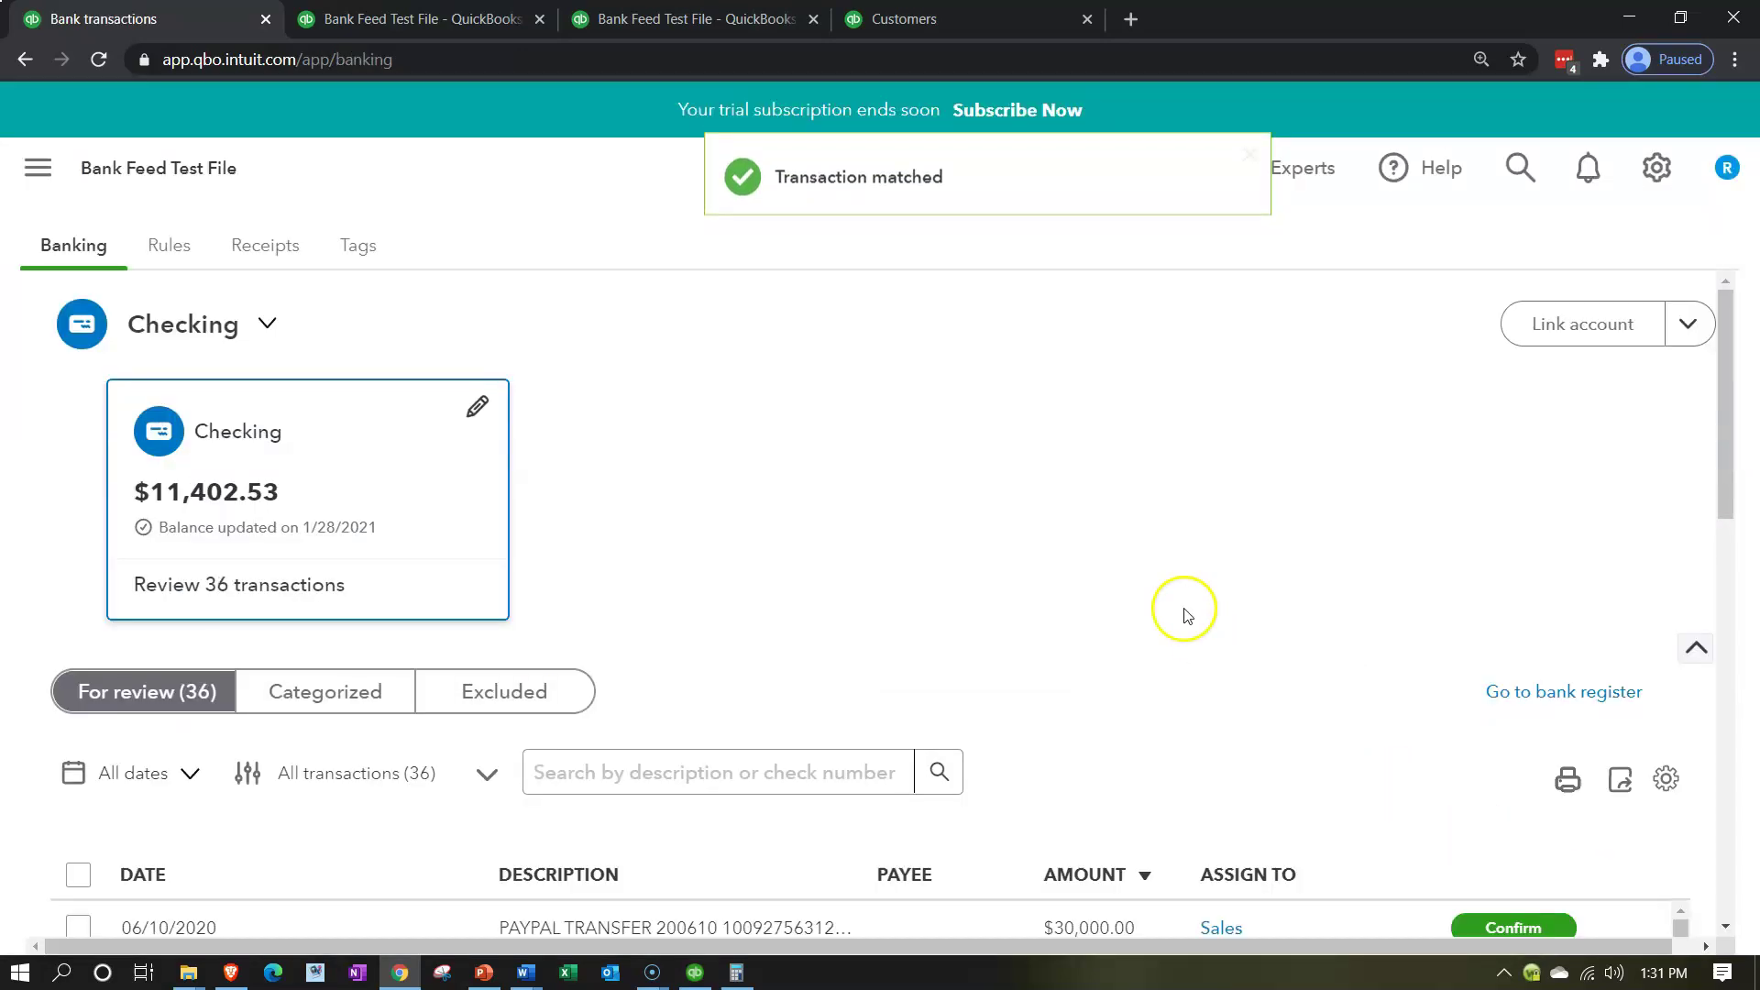
# Step: Rerun the Balance Sheet report in the second browser tab and enlarge the page zoom
pyautogui.click(445, 24)
pyautogui.scroll(1, 415, 477)
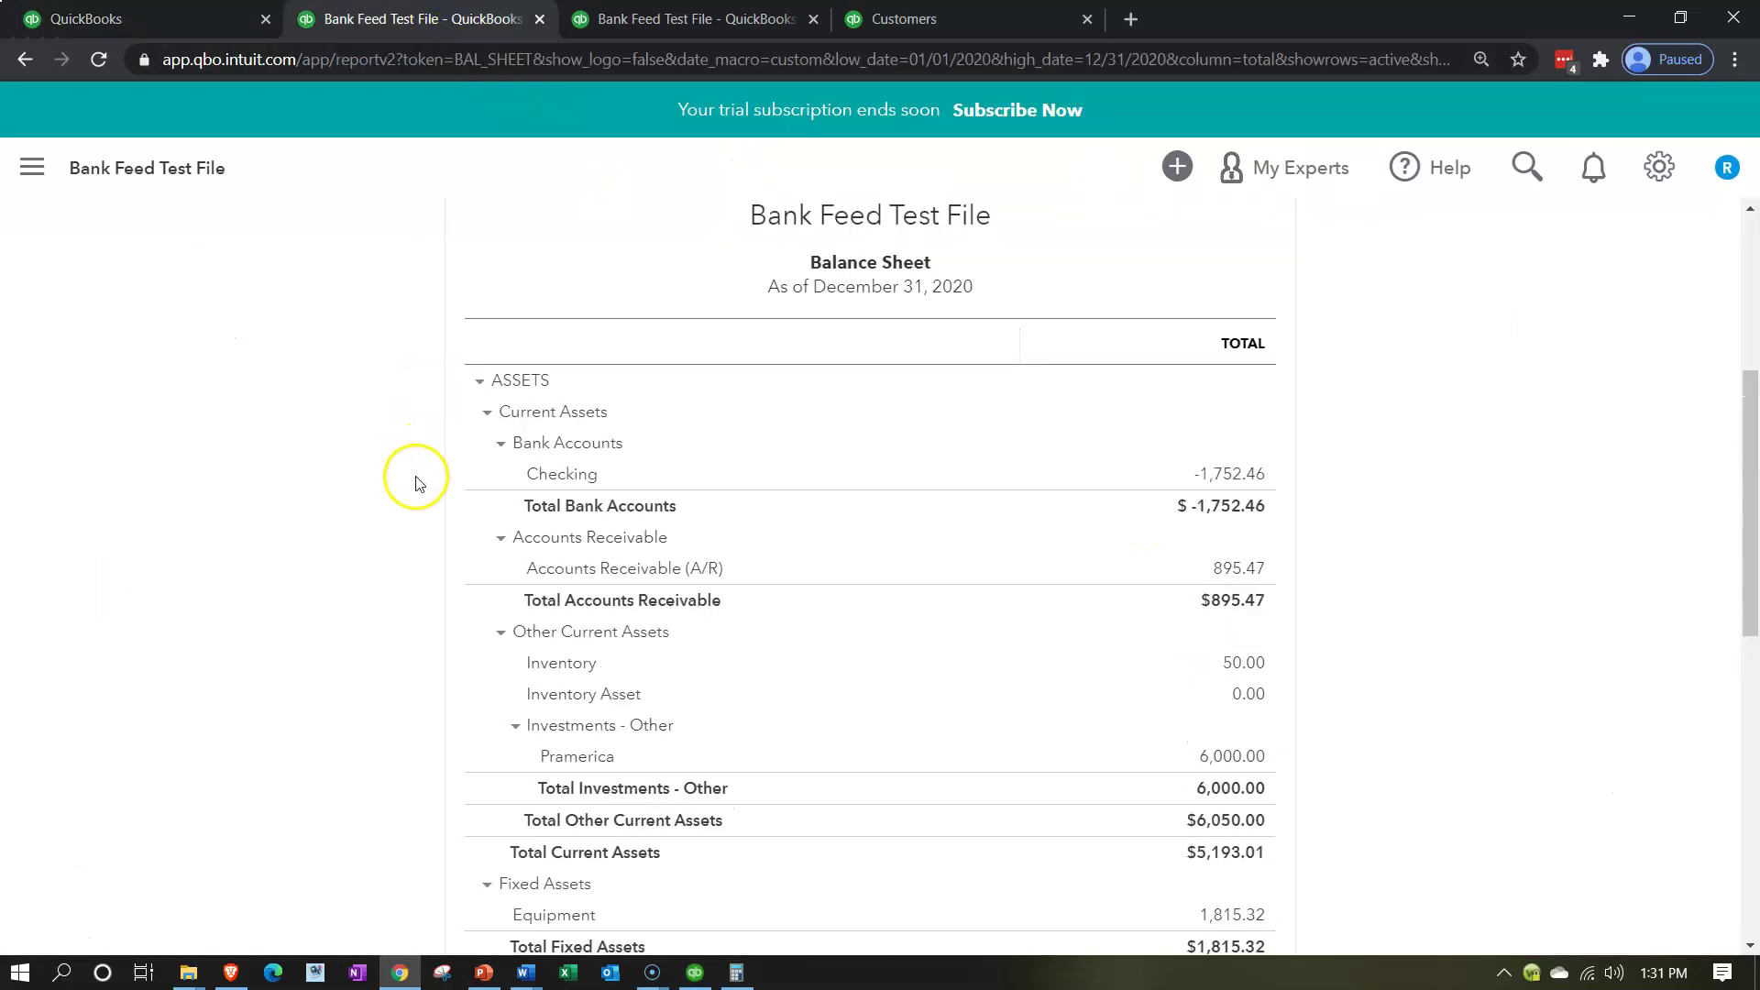
pyautogui.scroll(4, 415, 477)
pyautogui.click(1152, 384)
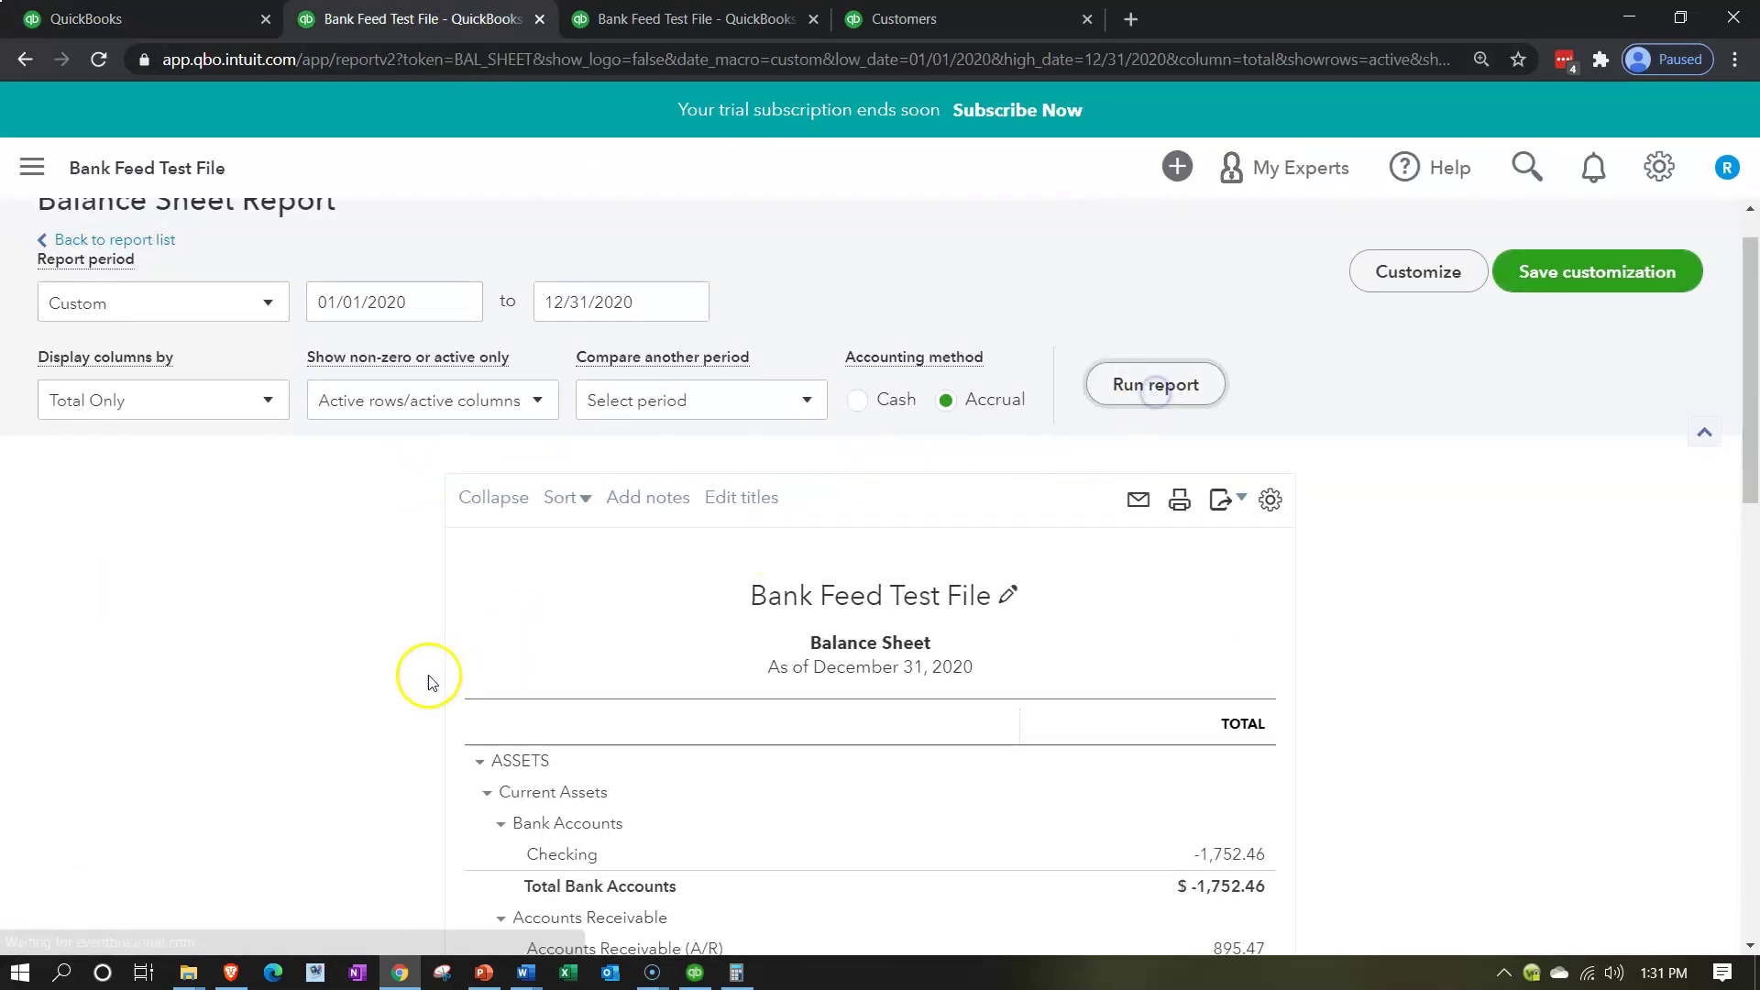
pyautogui.hotkey('ctrl', '+')
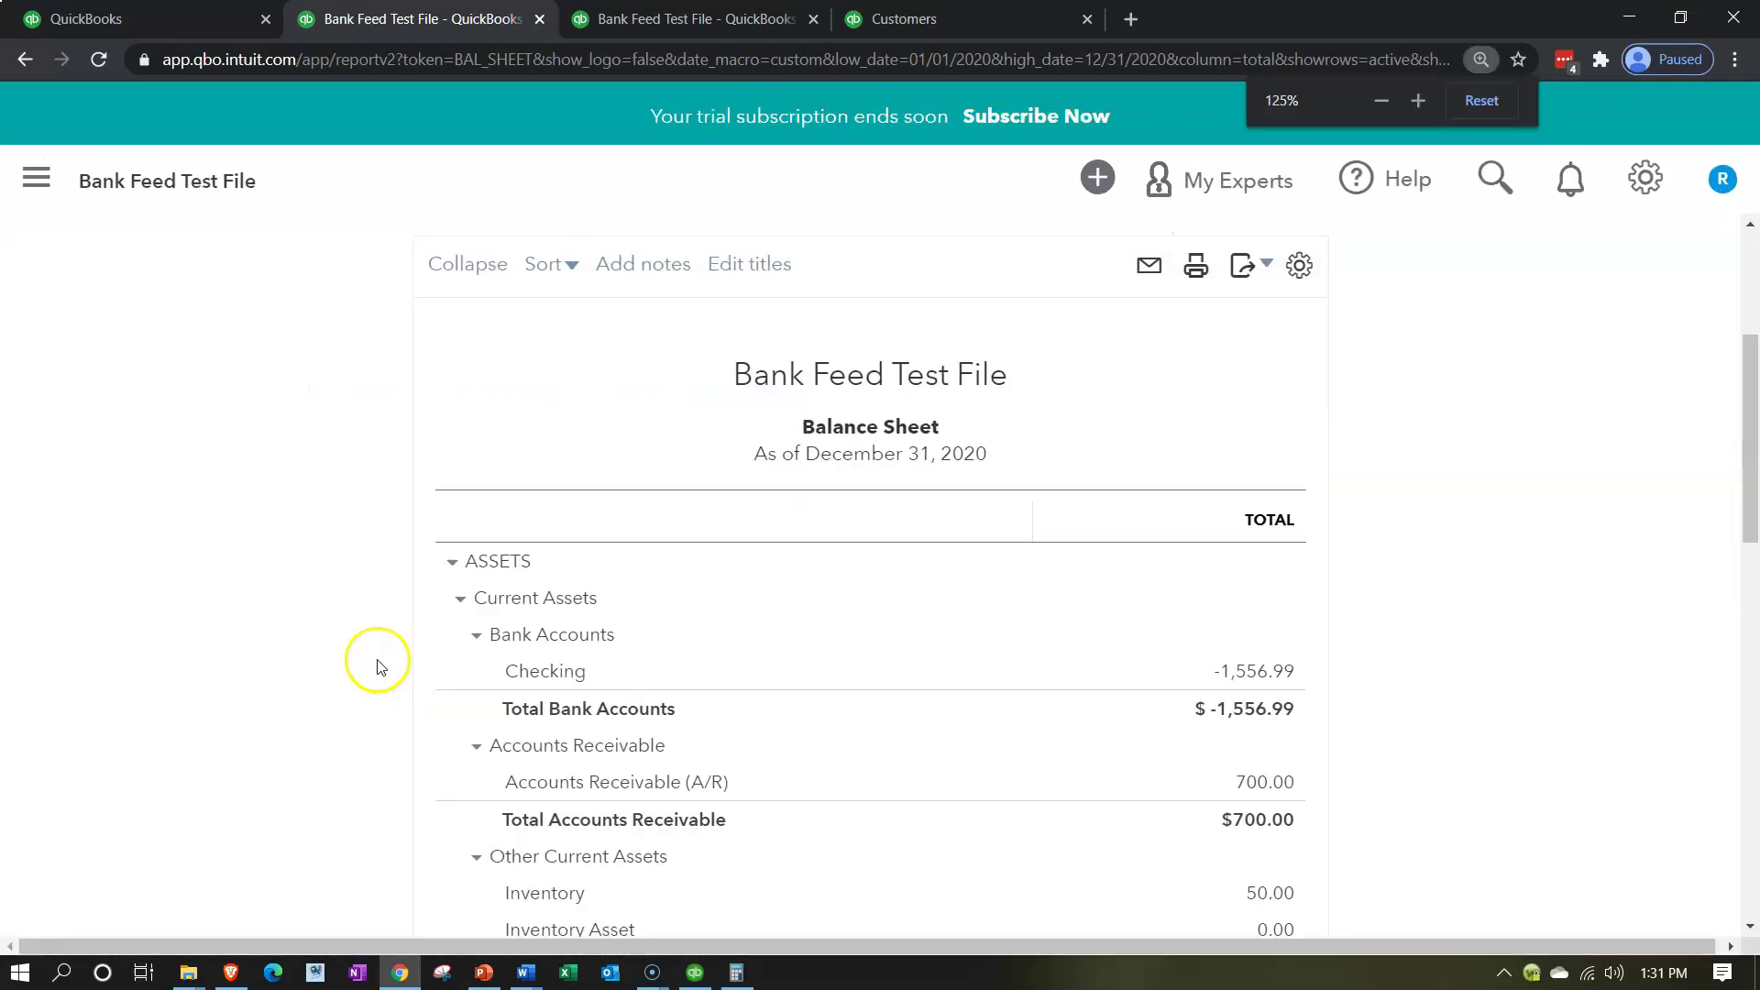
pyautogui.hotkey('ctrl', '+')
pyautogui.scroll(-1, 880, 769)
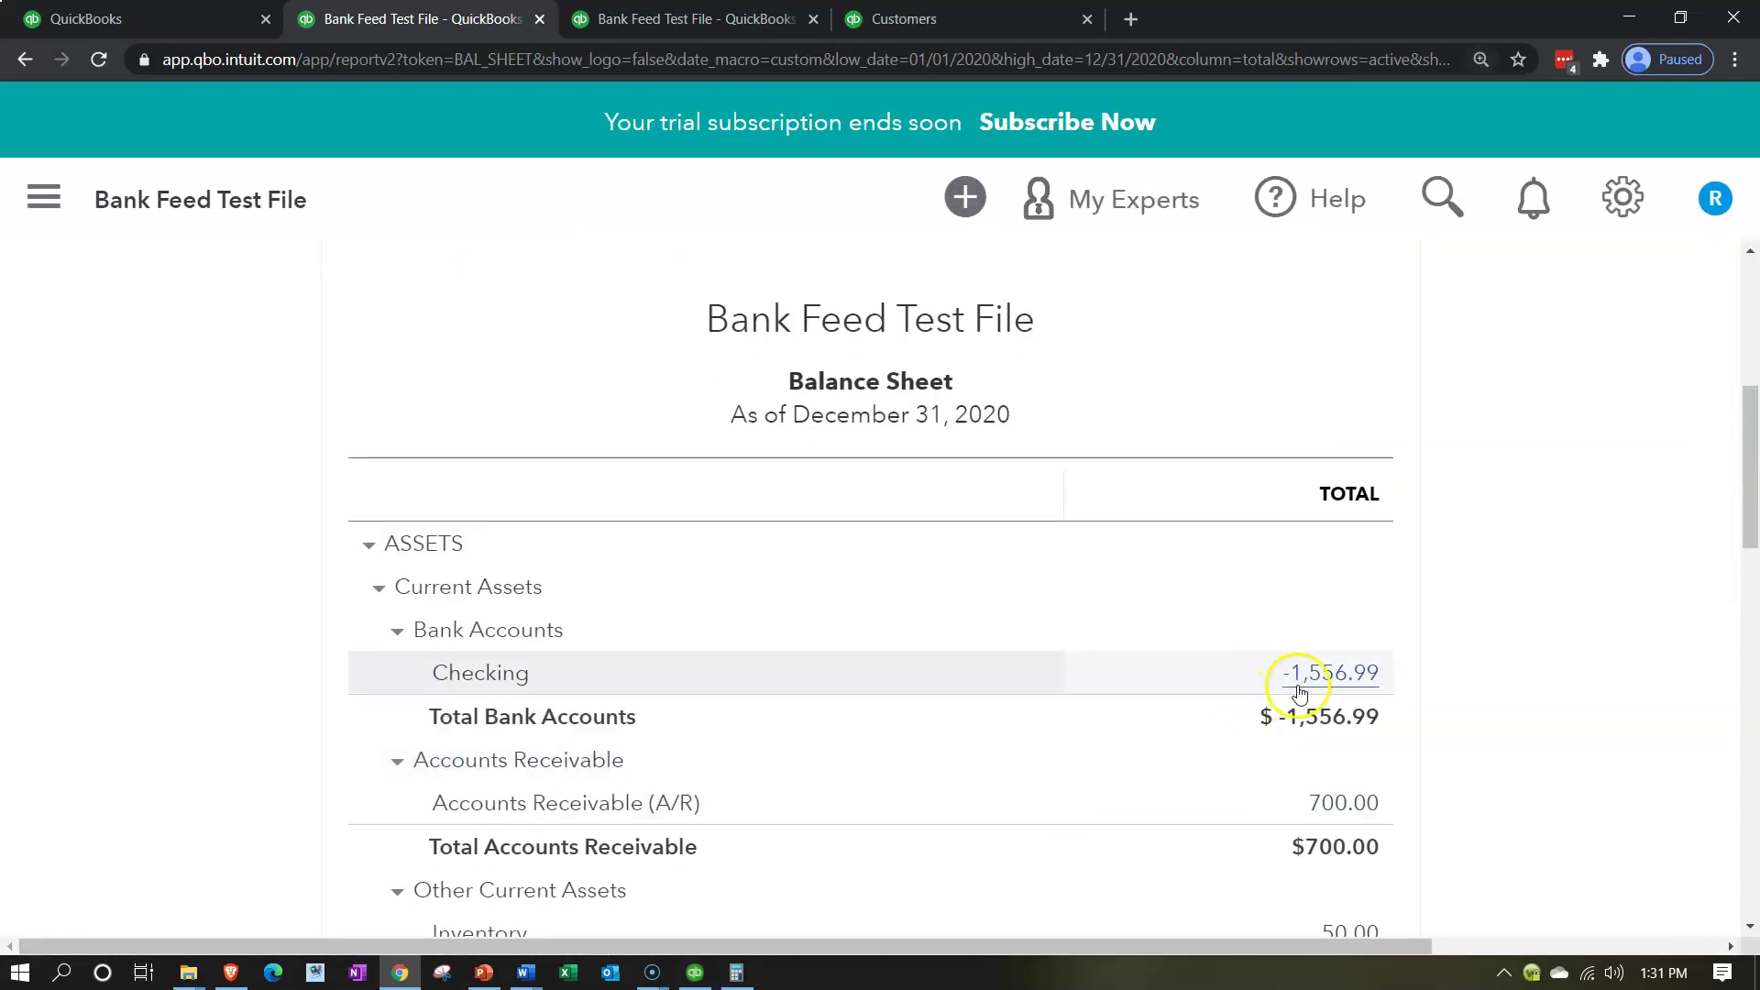
# Step: Examine the 05/07/2020 Customer 4 payment behind the Checking balance and return to the Balance Sheet
pyautogui.click(1314, 672)
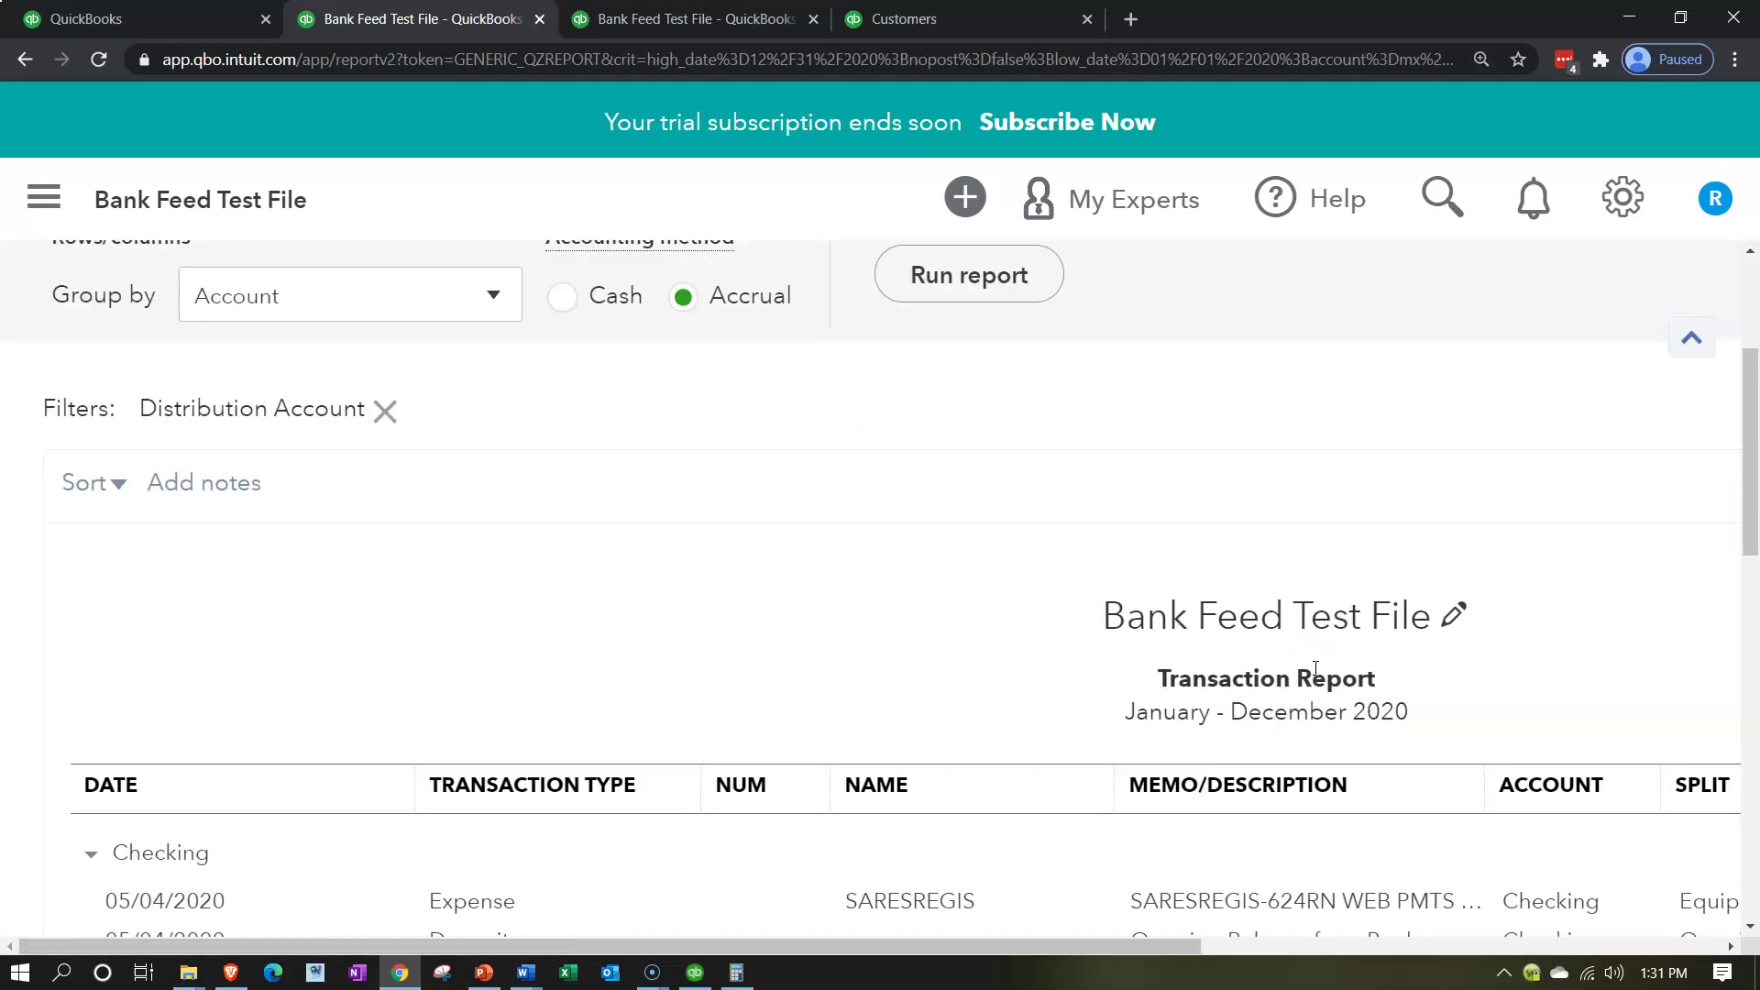
pyautogui.scroll(-5, 1314, 667)
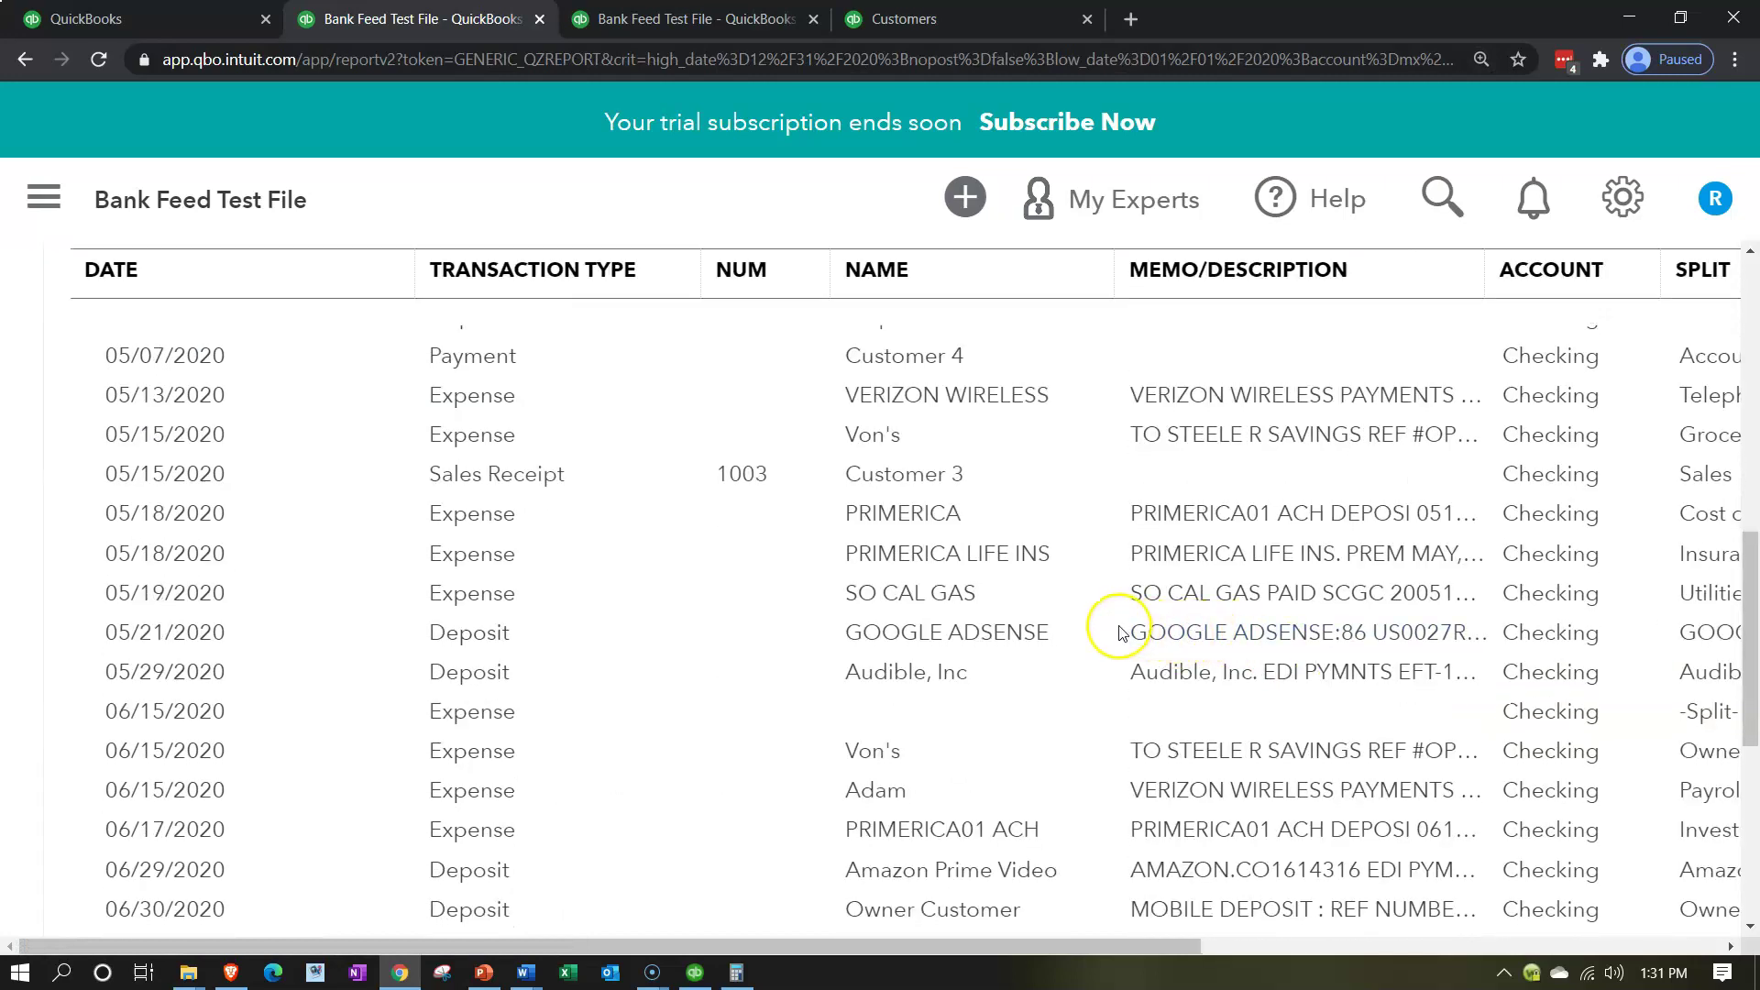
pyautogui.hotkey('ctrl', '-')
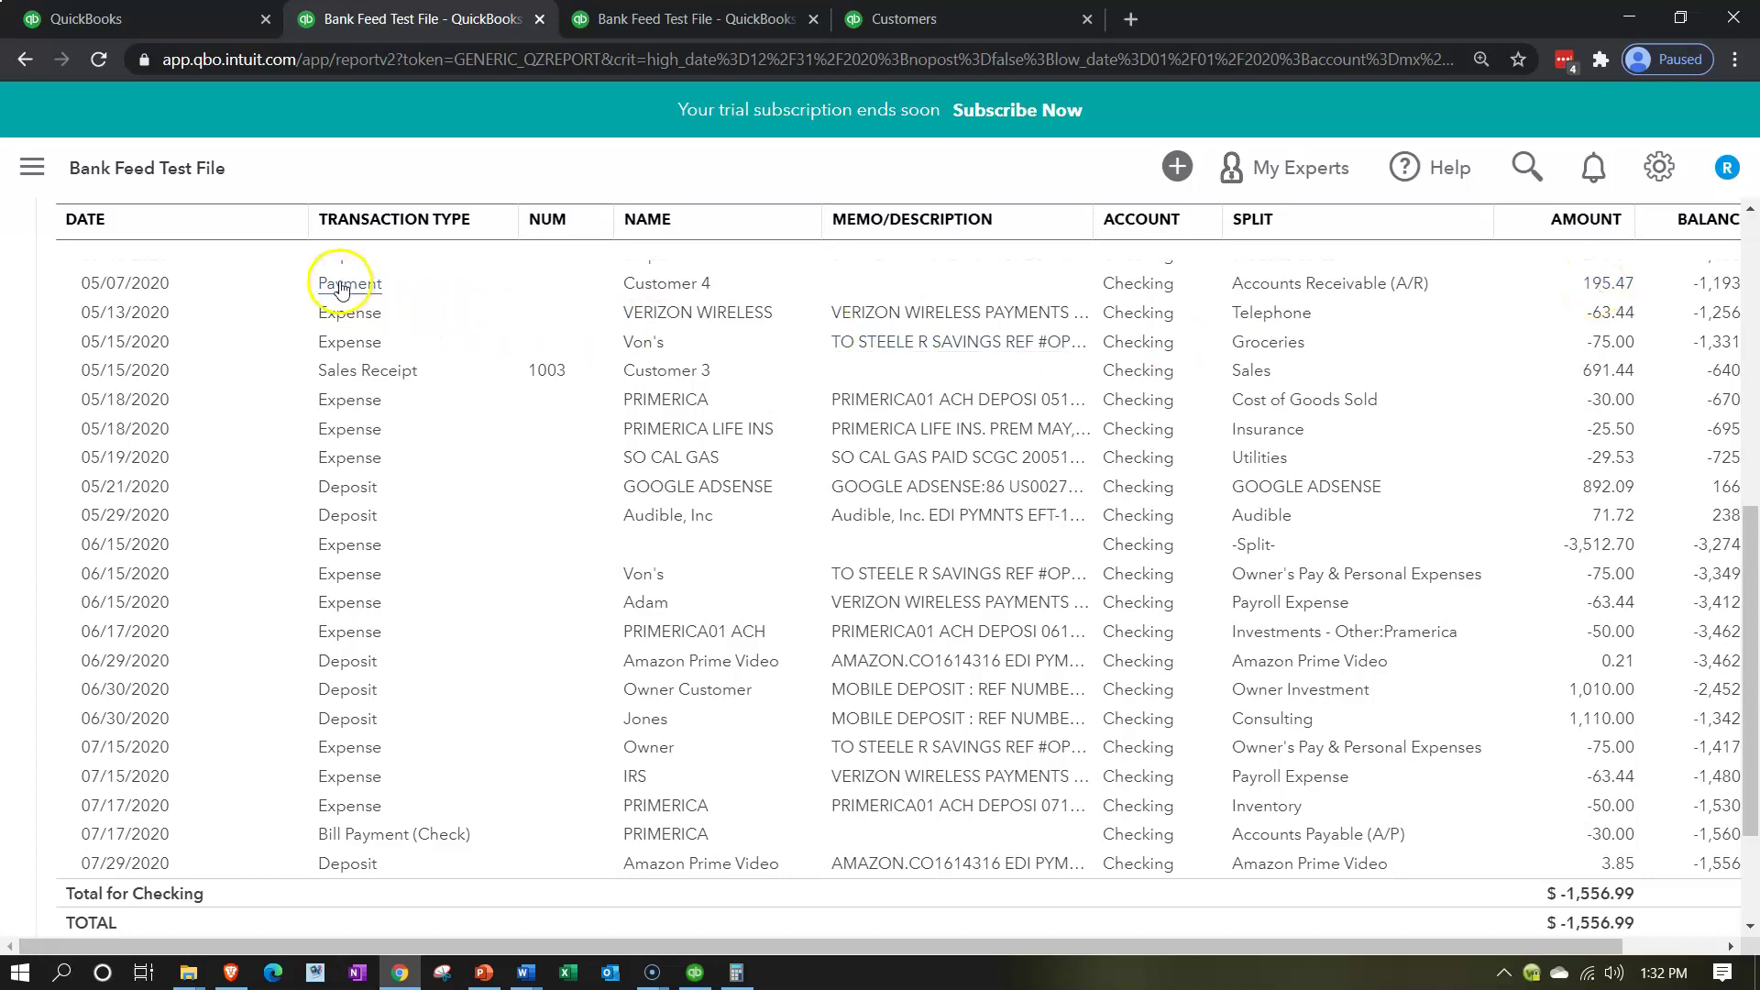
pyautogui.click(1604, 286)
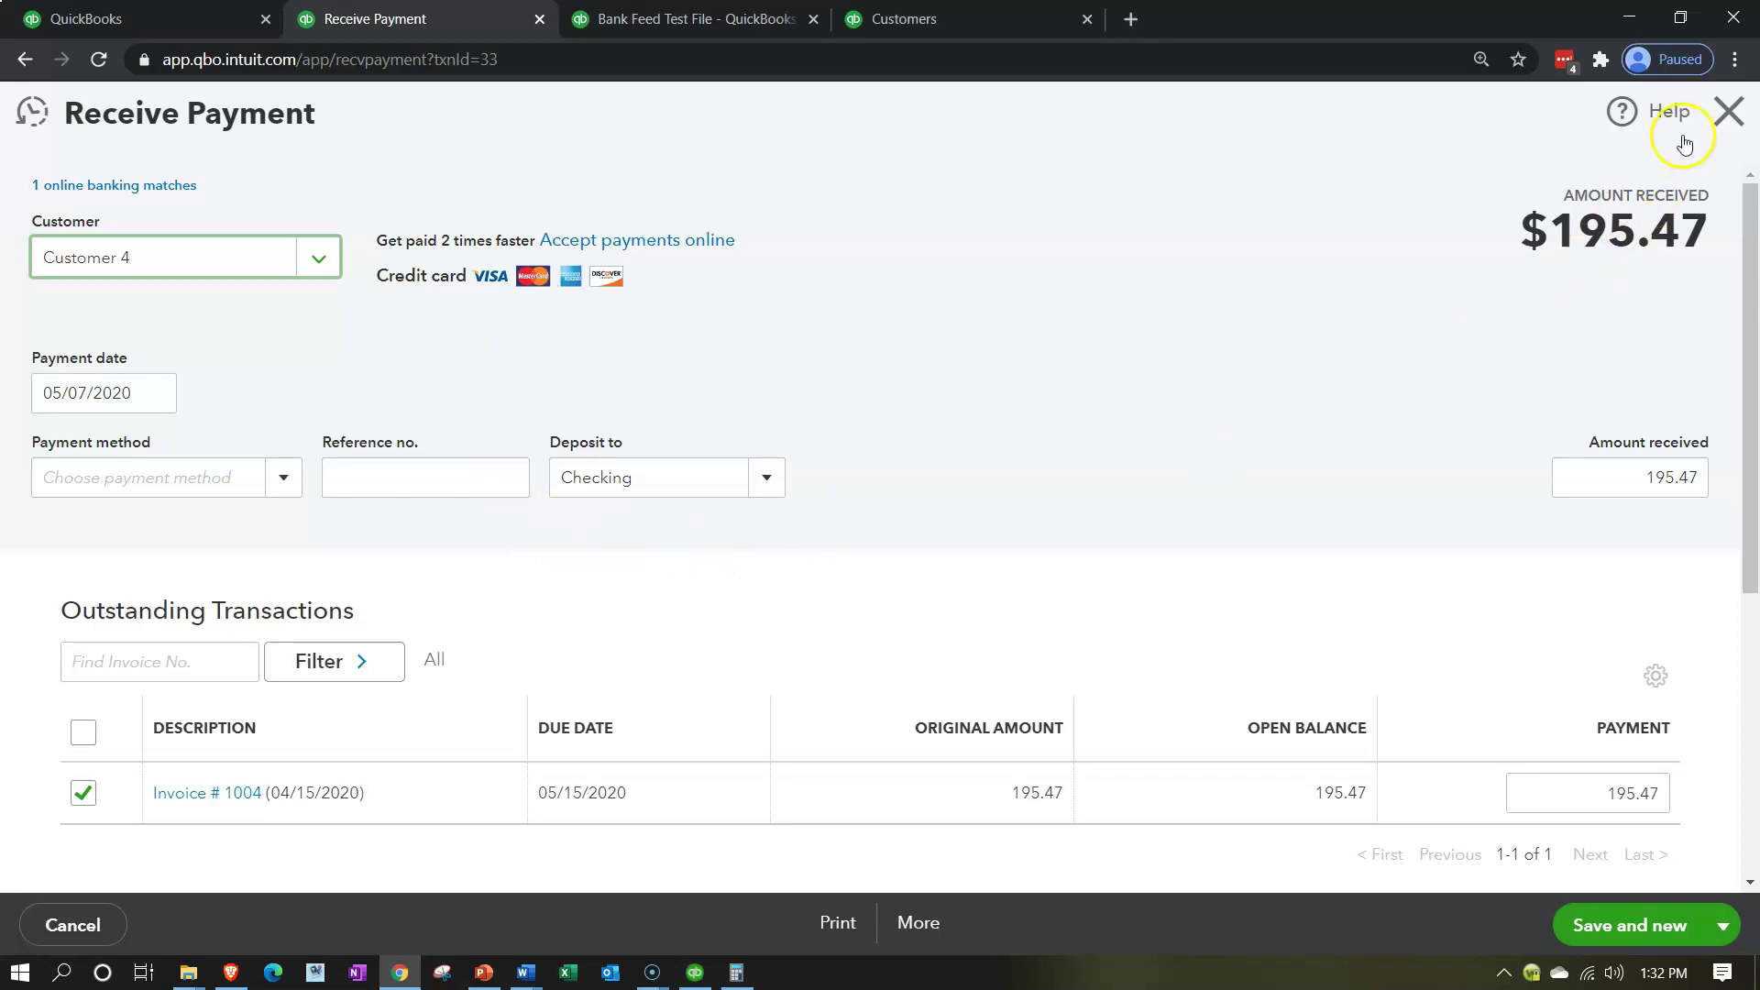
pyautogui.click(1725, 113)
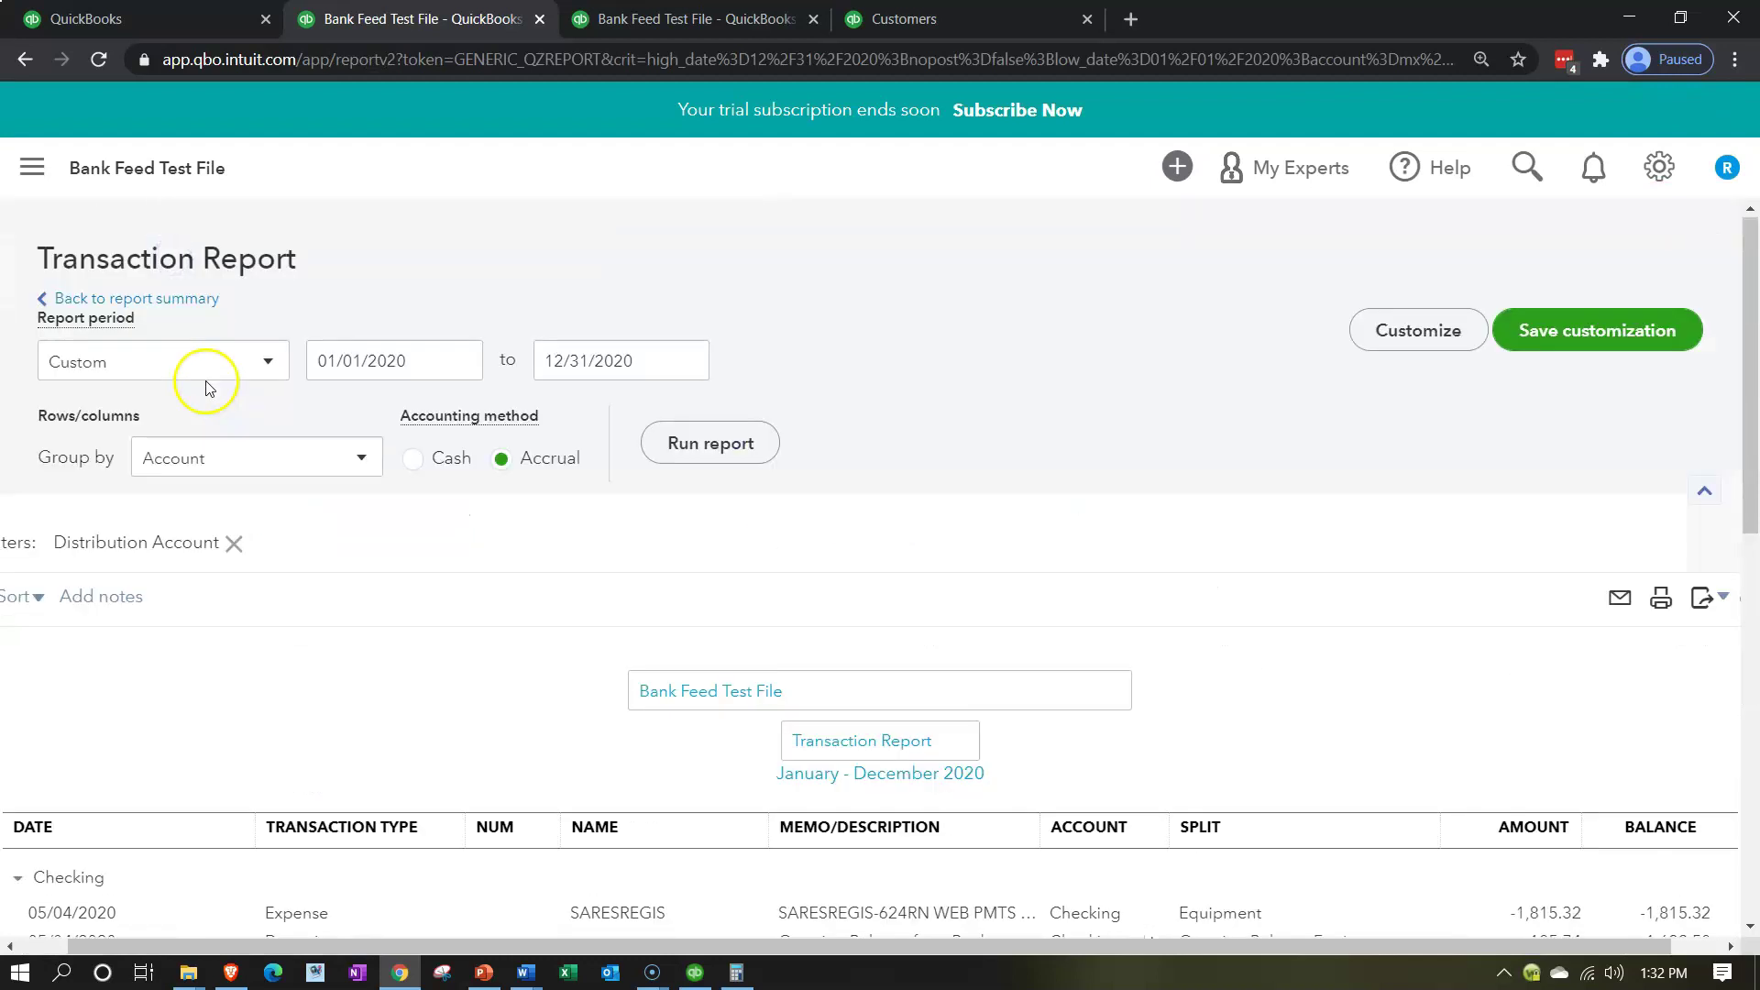
pyautogui.click(188, 302)
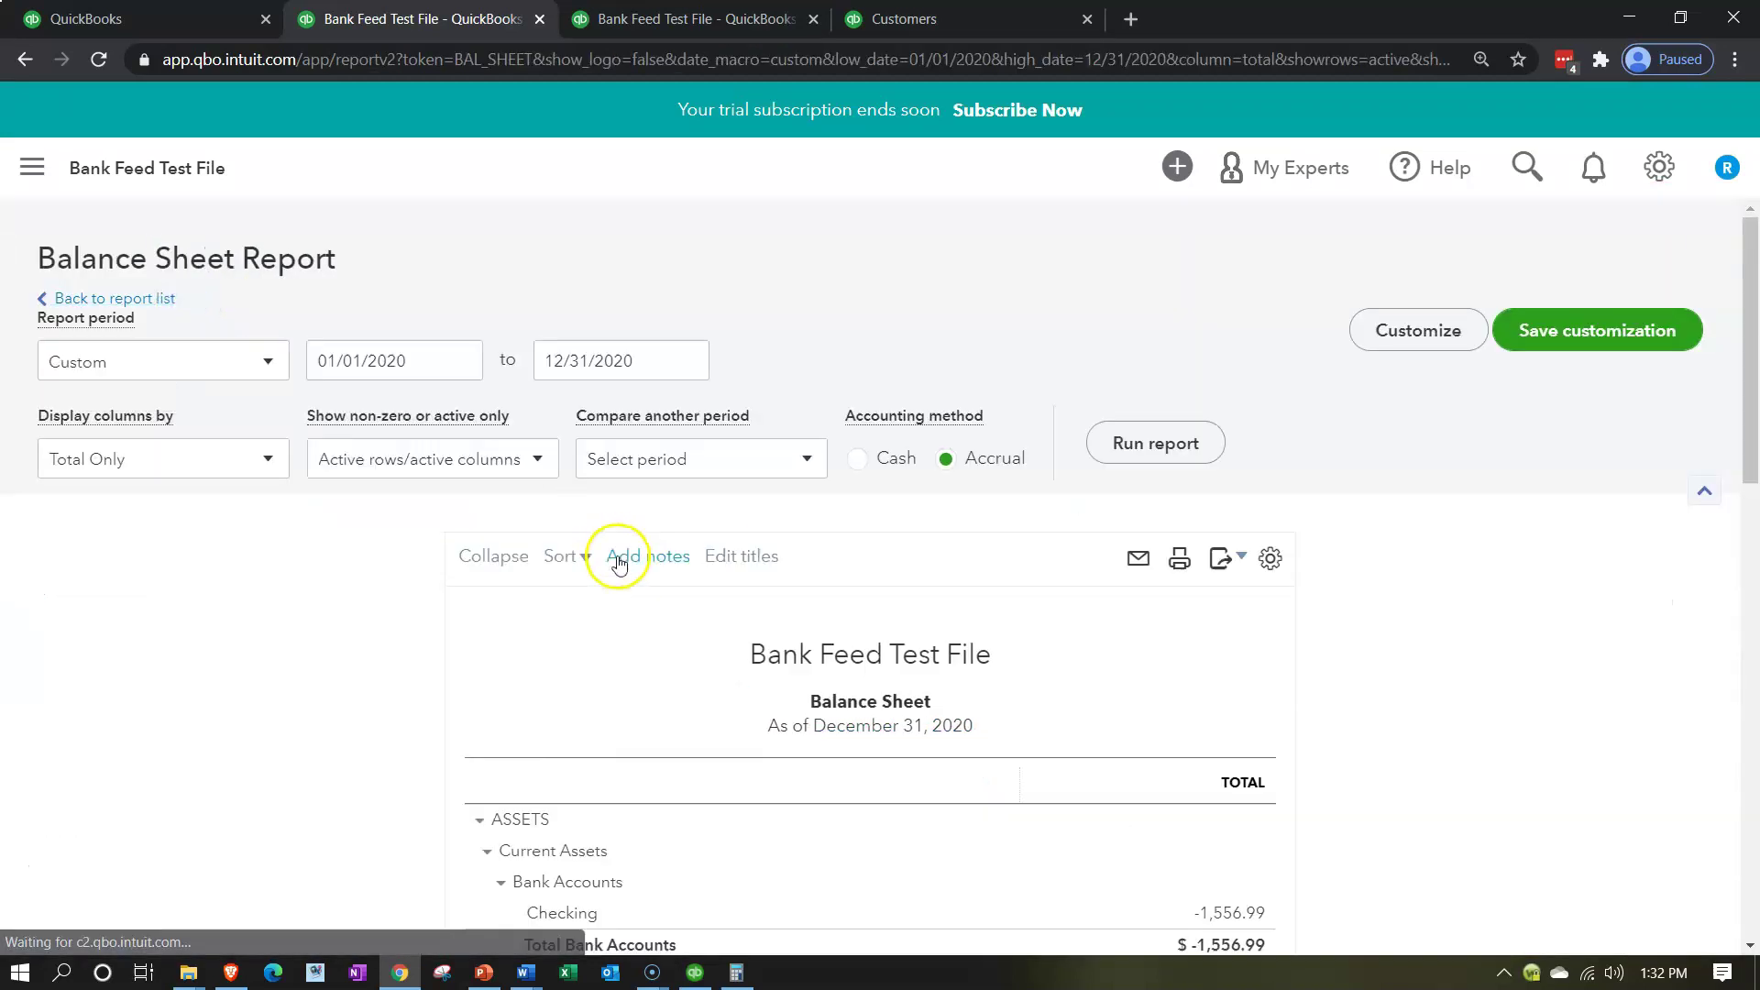
# Step: Examine the invoices and the payment behind the Accounts Receivable balance and return to the Balance Sheet
pyautogui.scroll(-5, 617, 562)
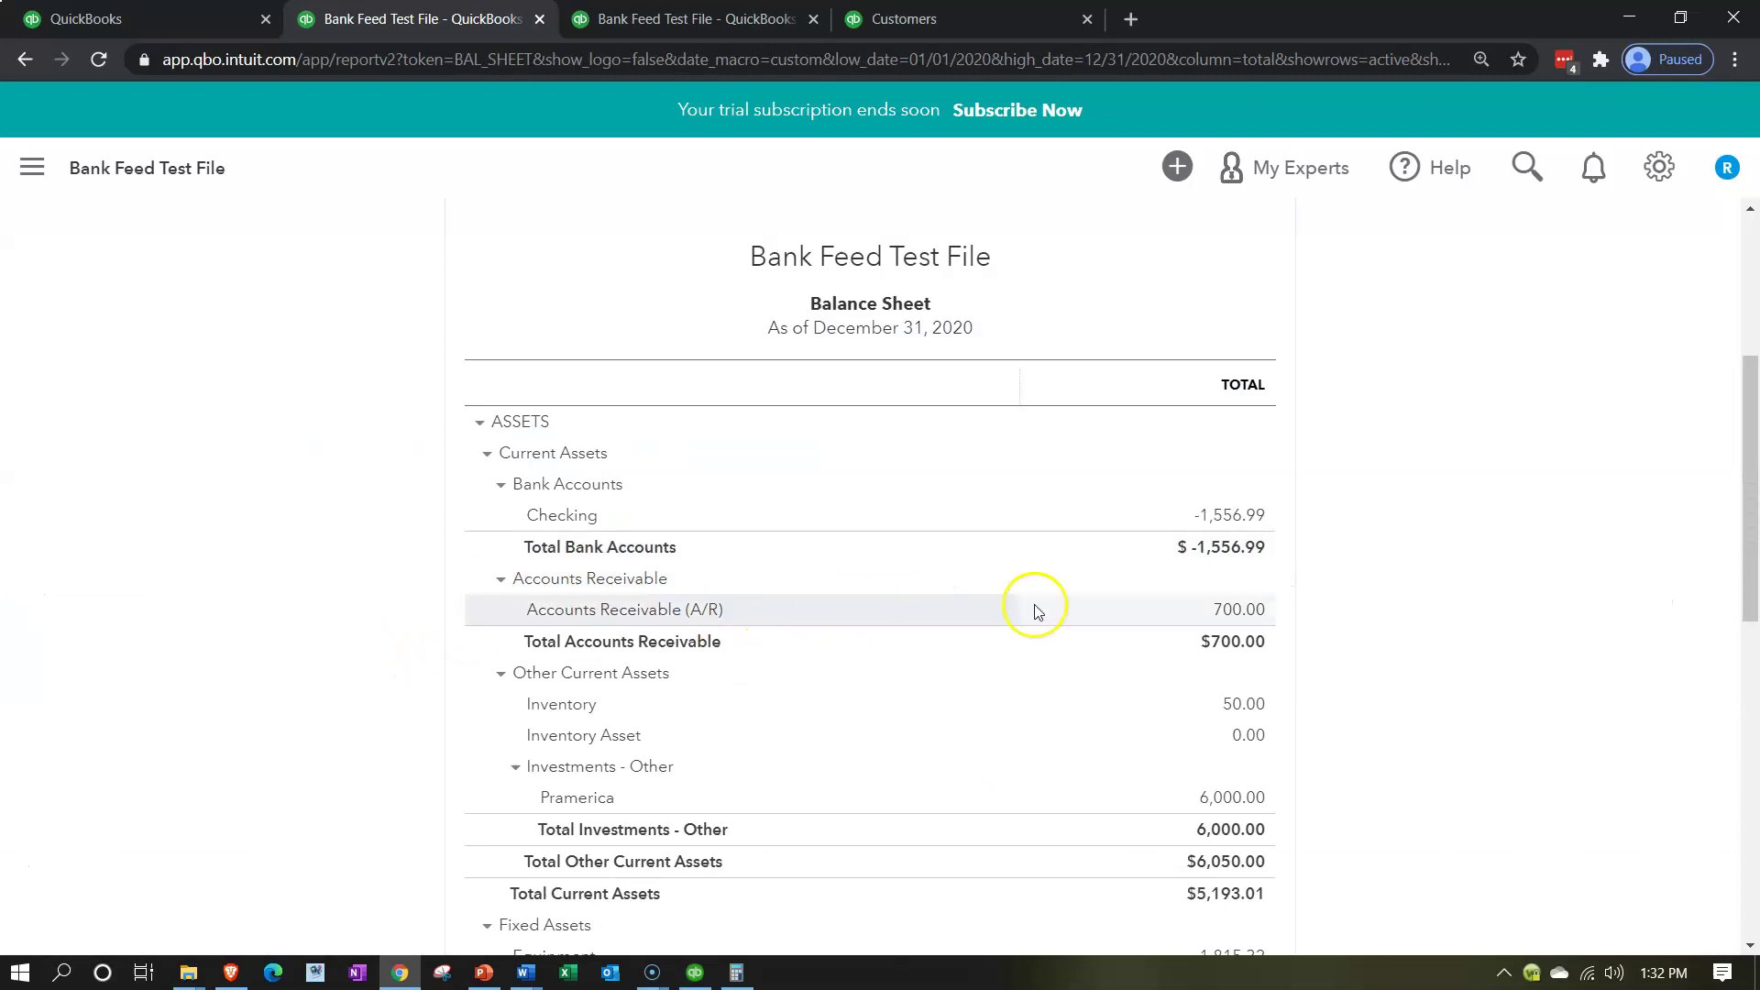
pyautogui.click(1235, 612)
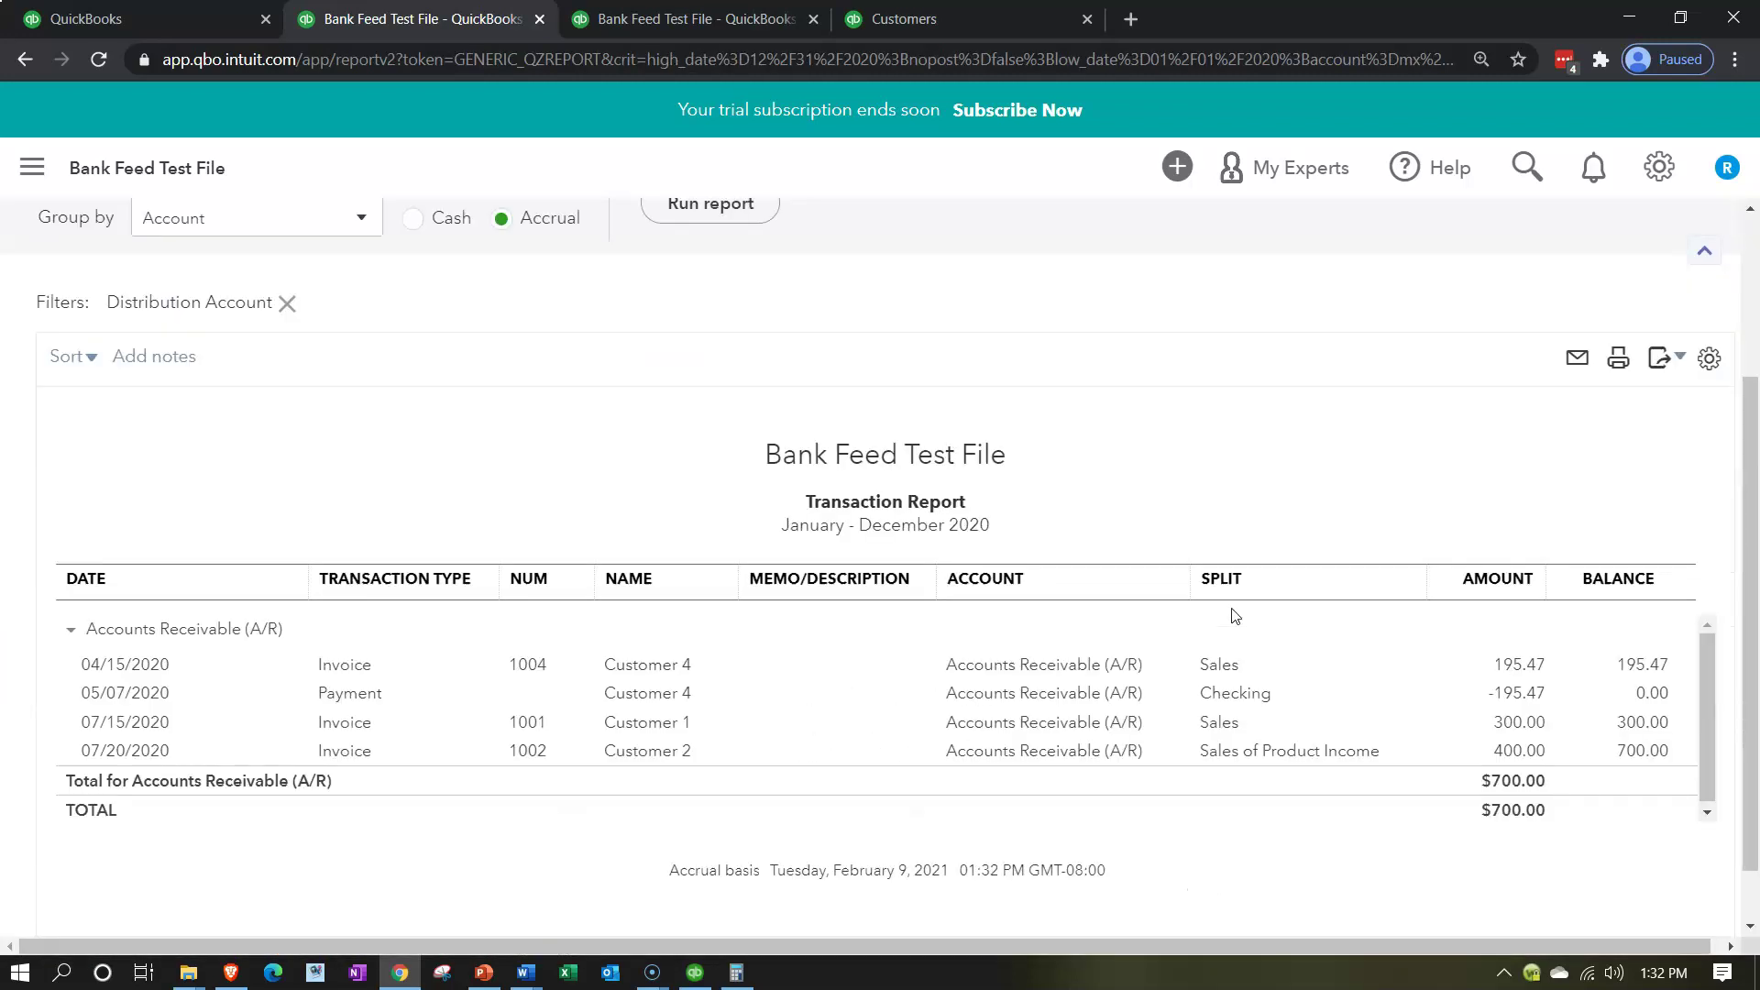
pyautogui.click(1500, 702)
pyautogui.scroll(3, 601, 738)
pyautogui.click(203, 305)
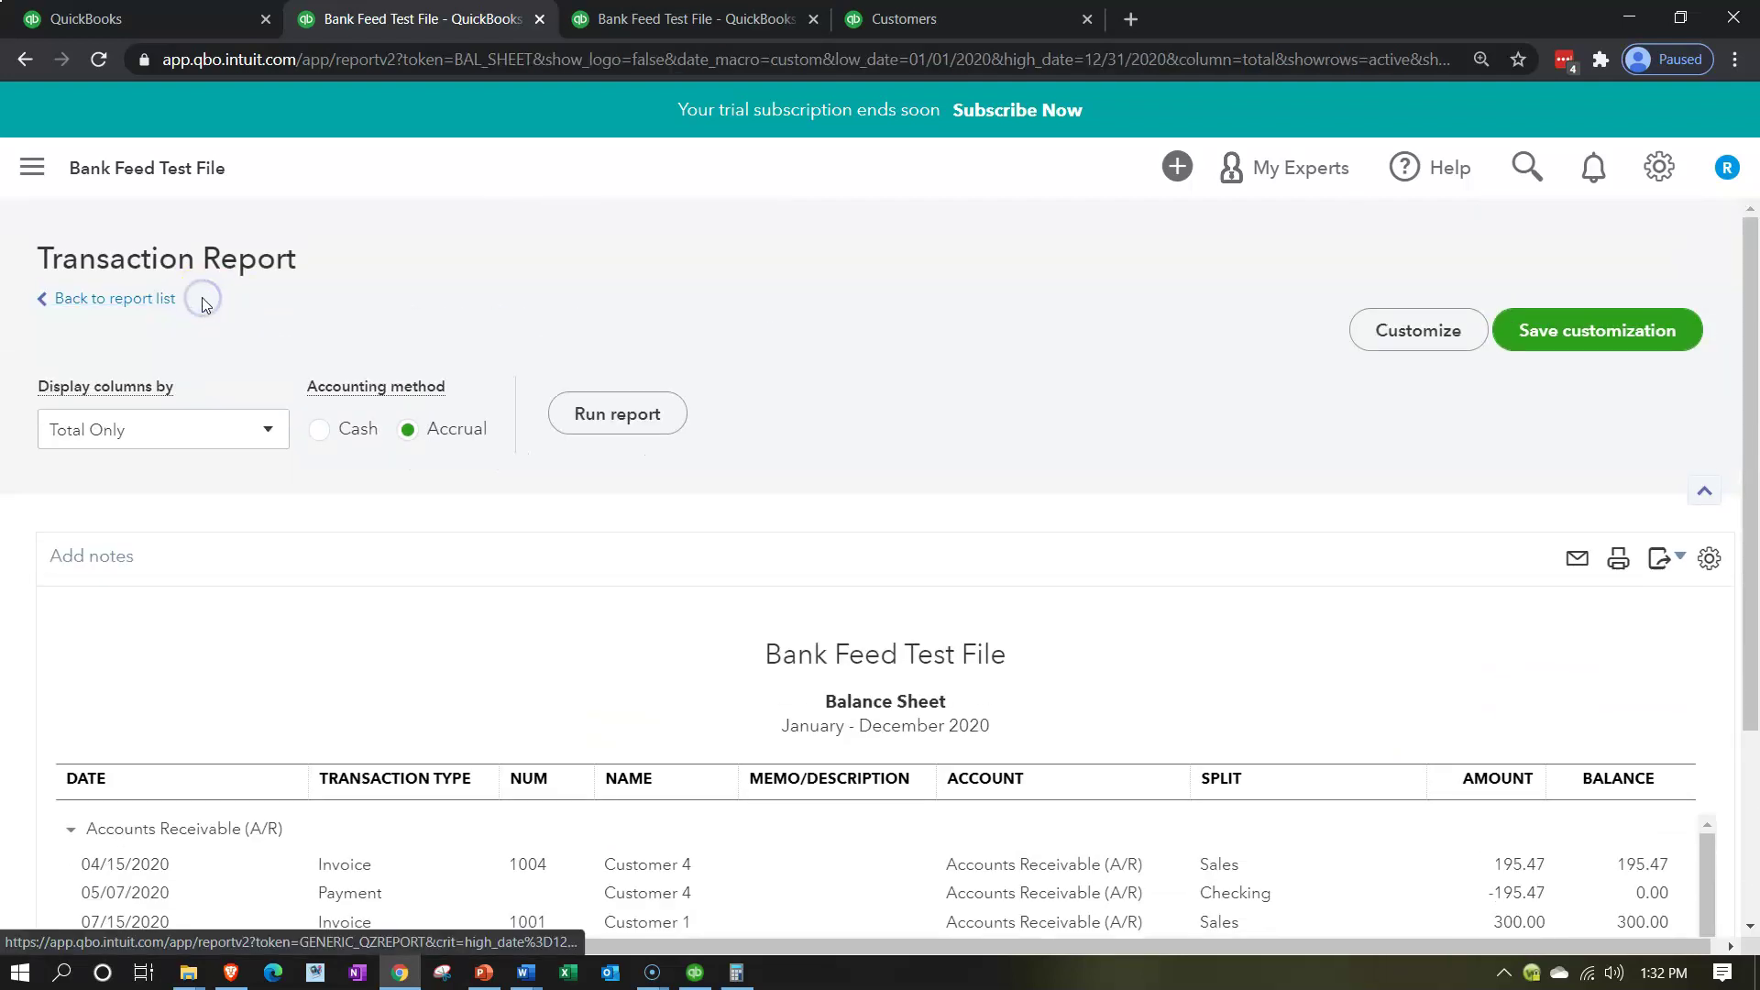
# Step: Open Customer 4 from the Customers list and review the status of the invoice and payment
pyautogui.click(907, 20)
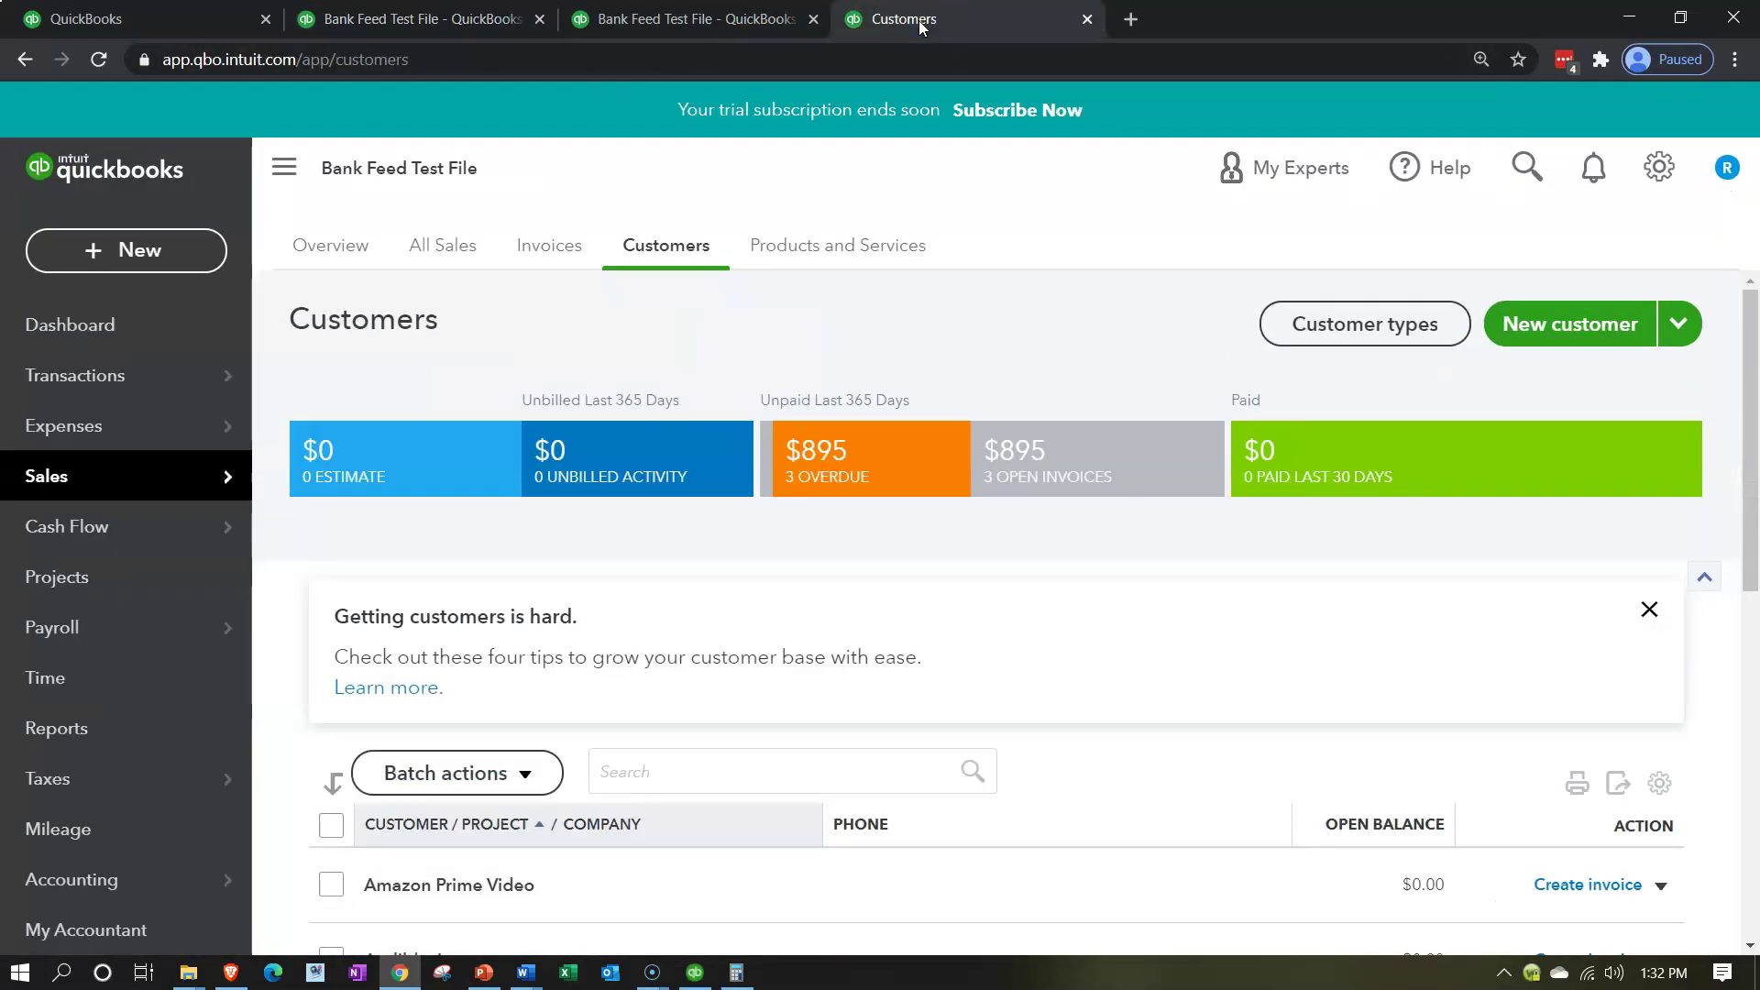
pyautogui.moveTo(55, 475)
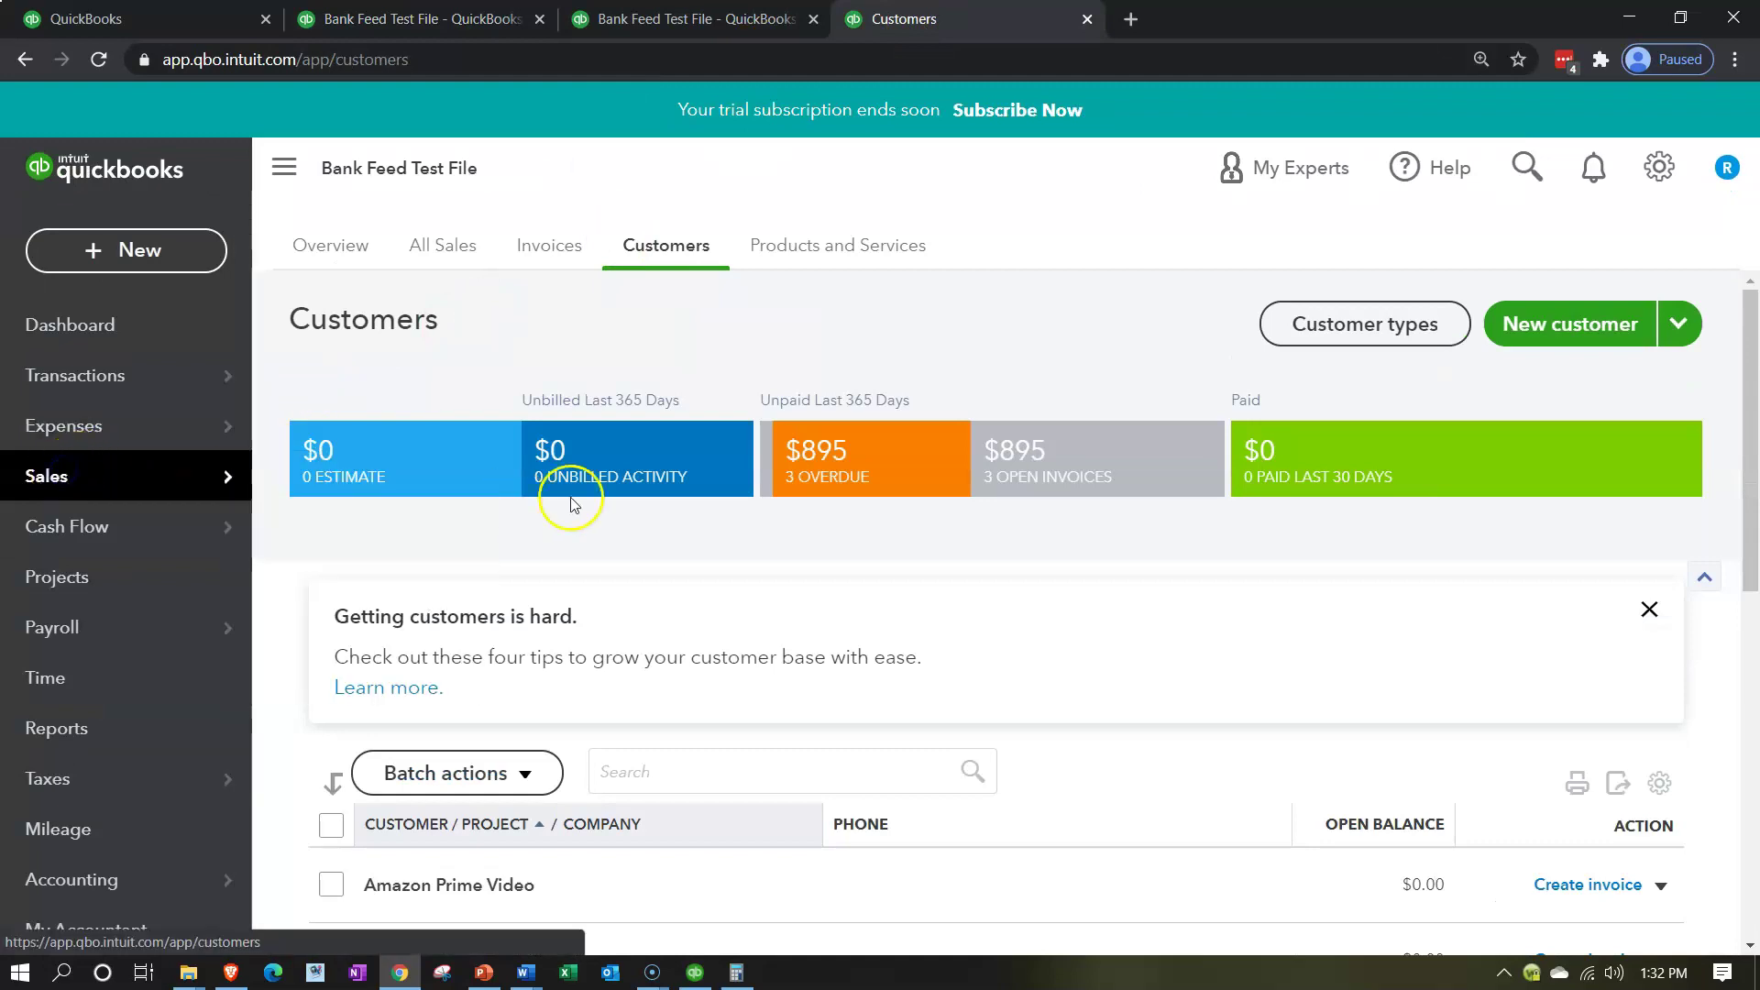
pyautogui.scroll(-5, 587, 513)
pyautogui.scroll(-1, 590, 528)
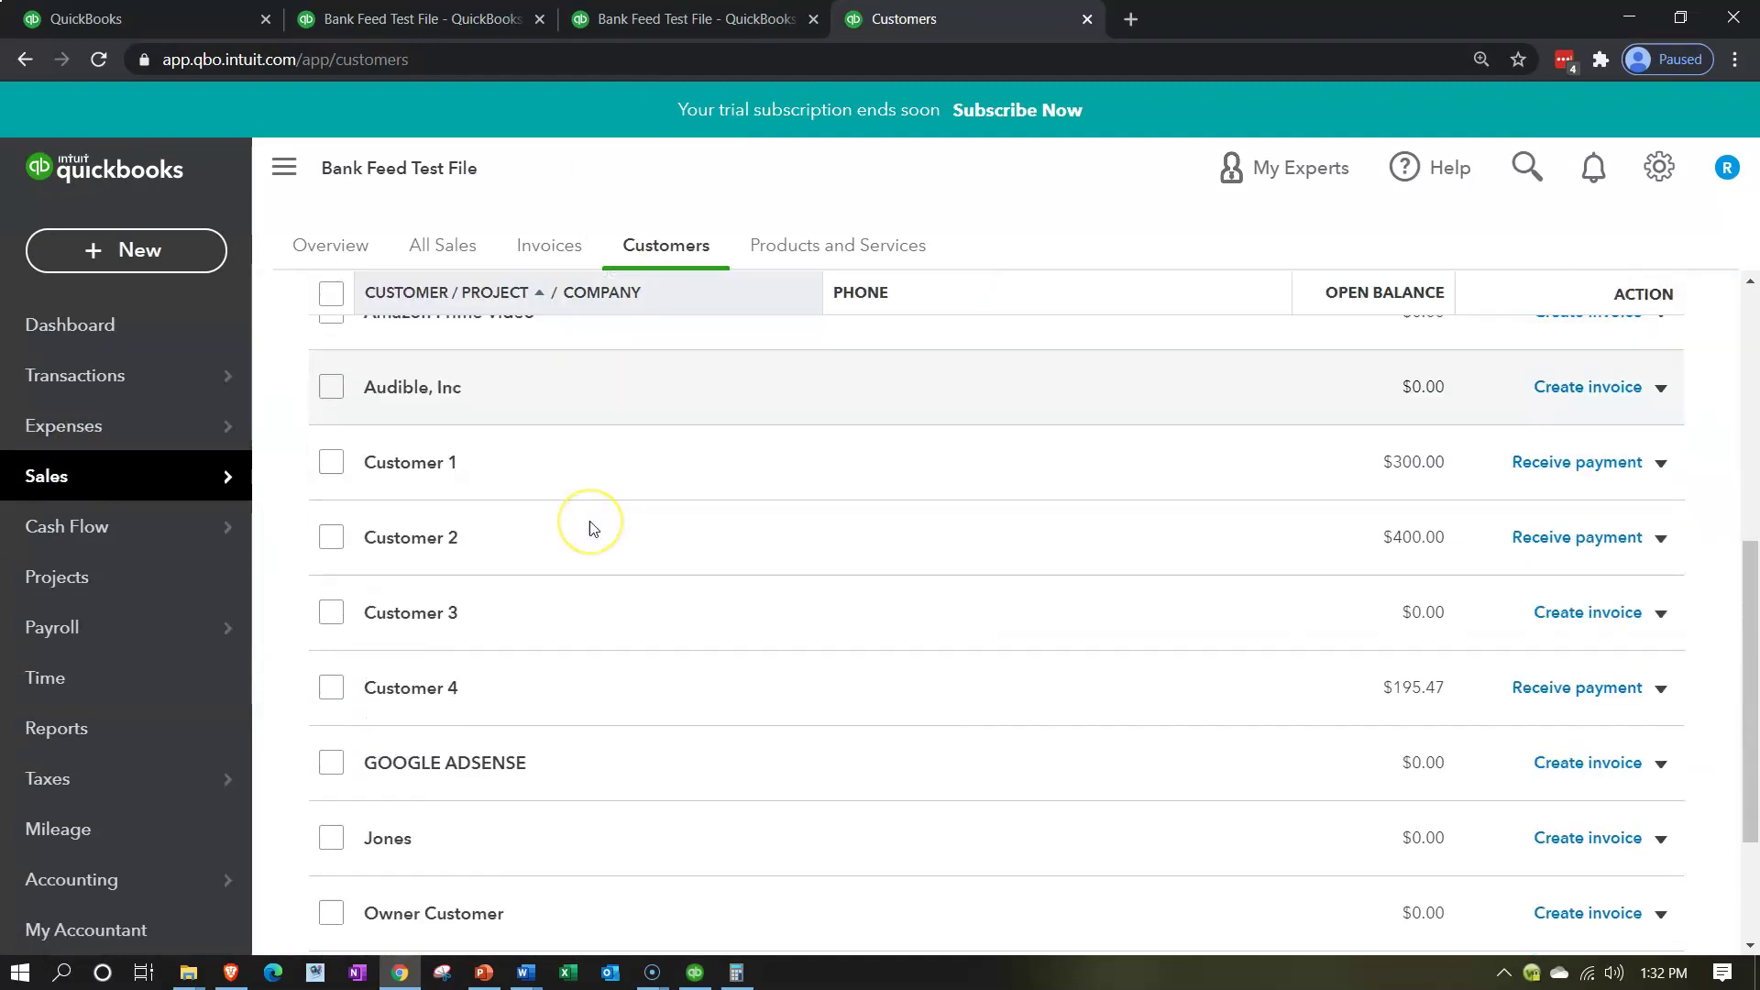
pyautogui.click(416, 692)
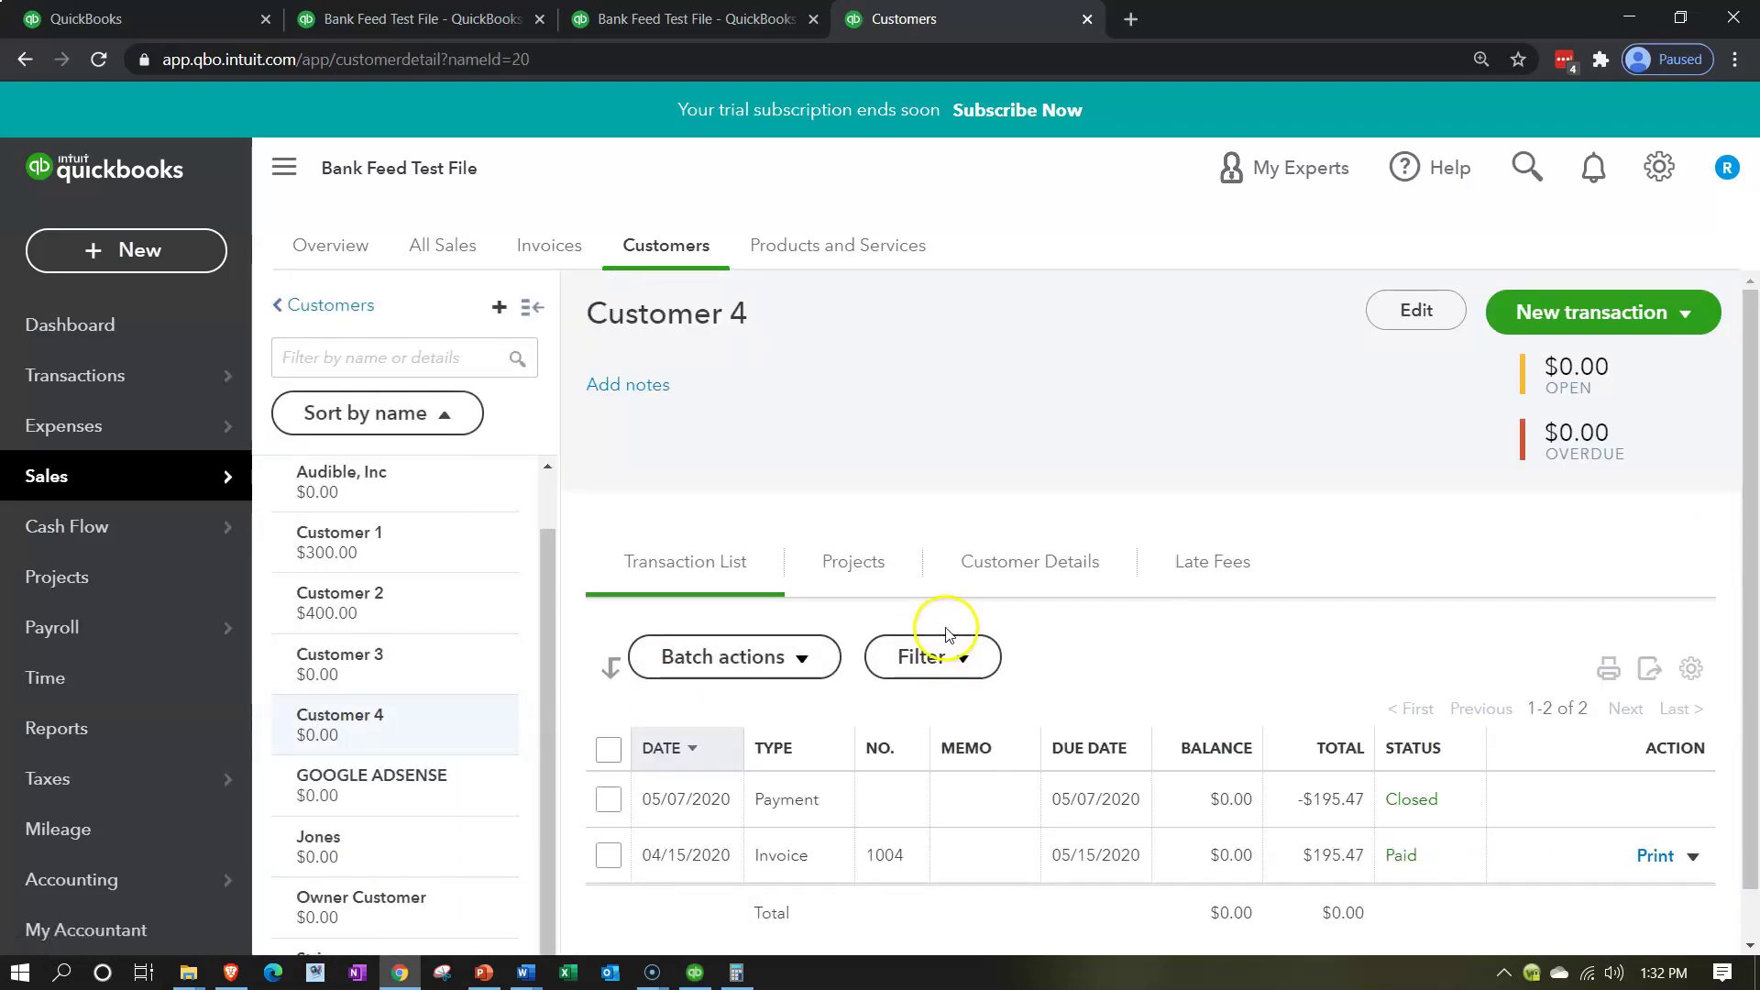
pyautogui.scroll(-1, 1262, 868)
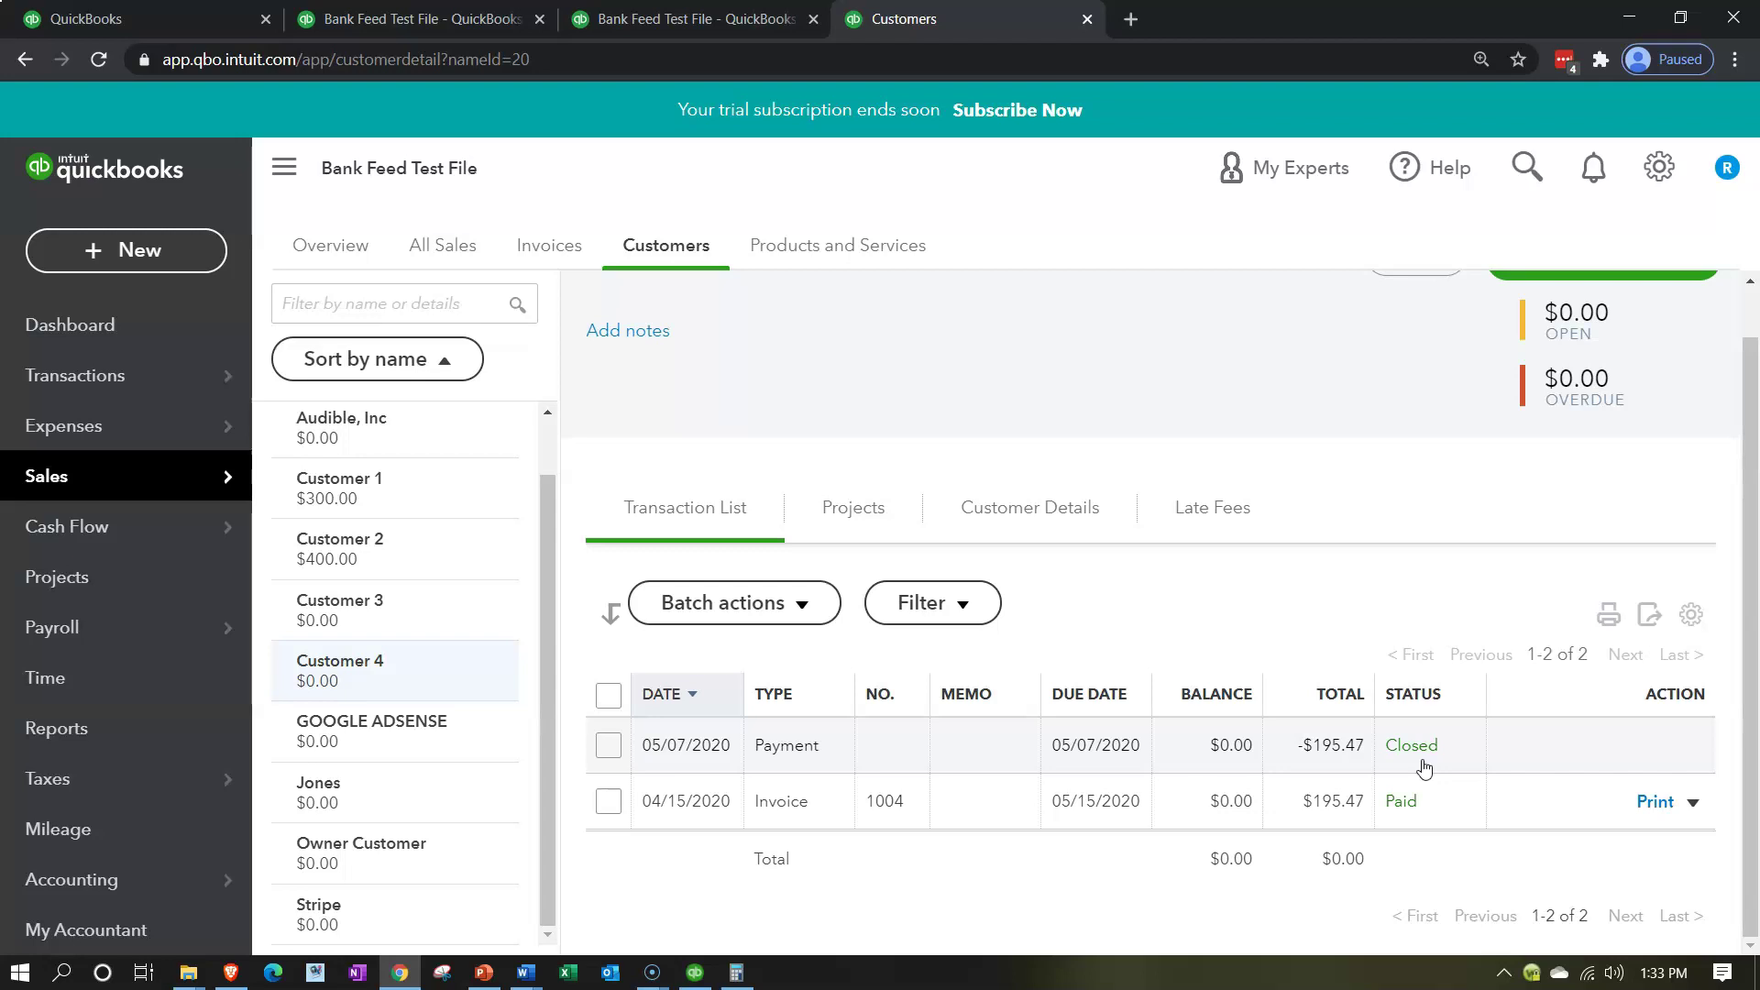
# Step: Switch to the QuickBooks Desktop home page
pyautogui.click(694, 979)
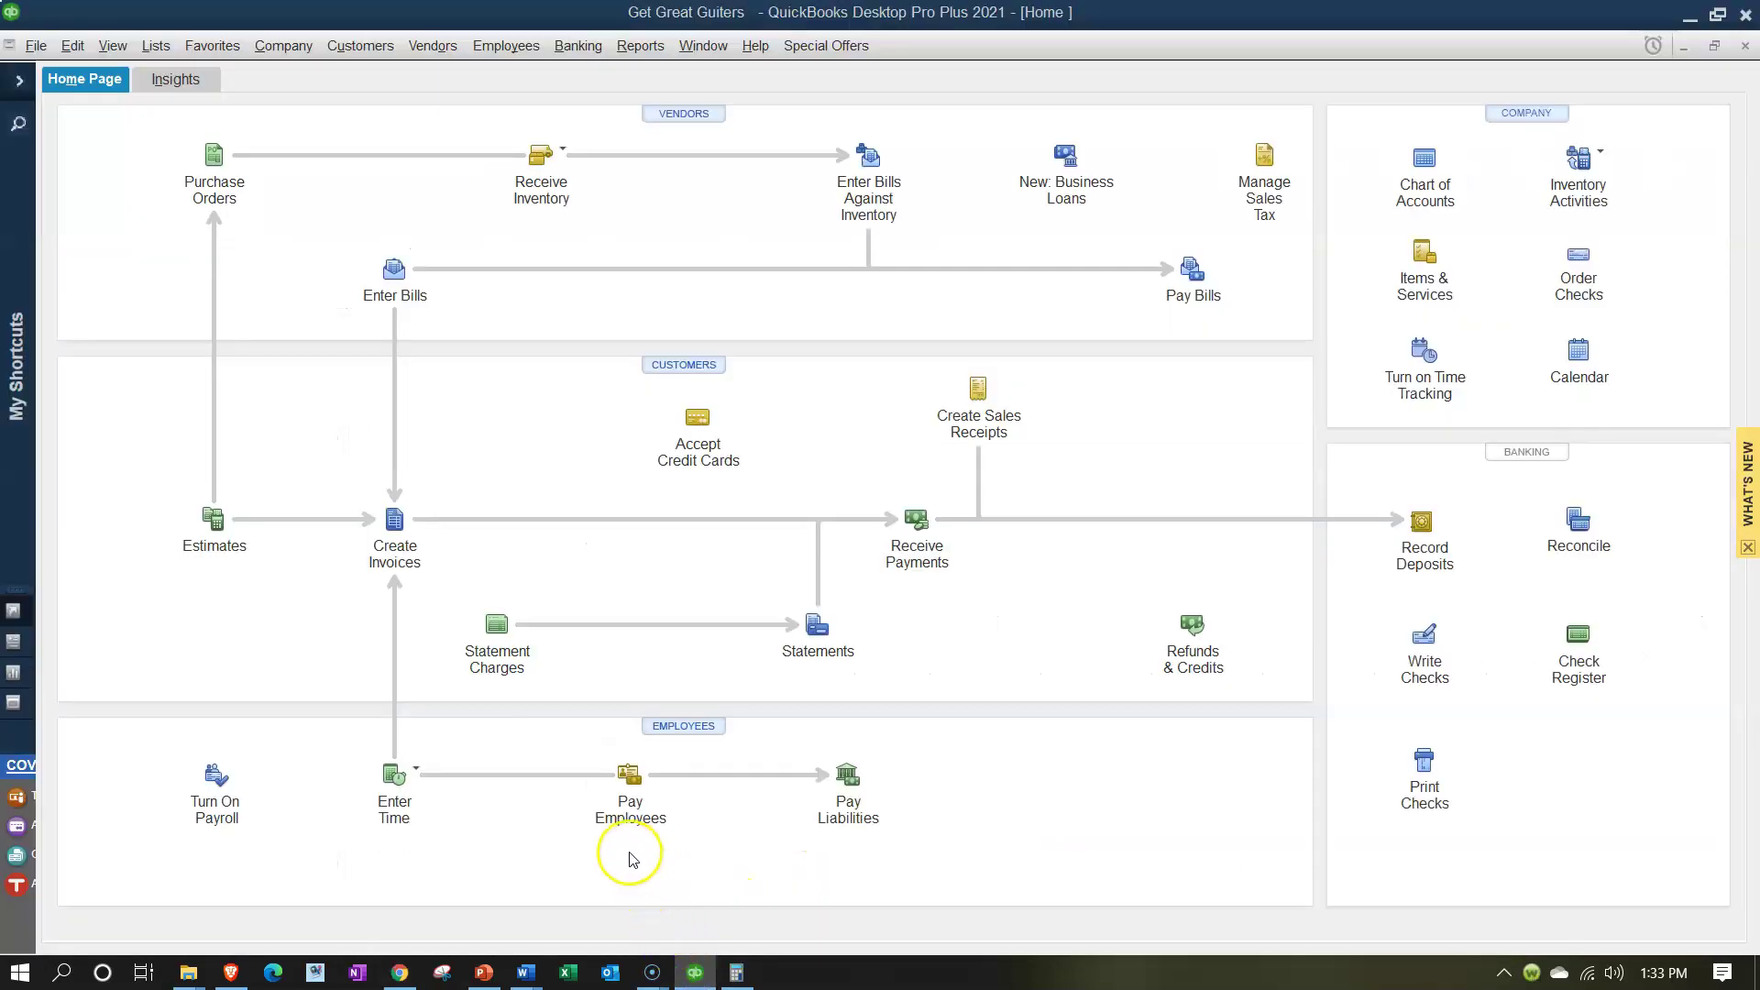